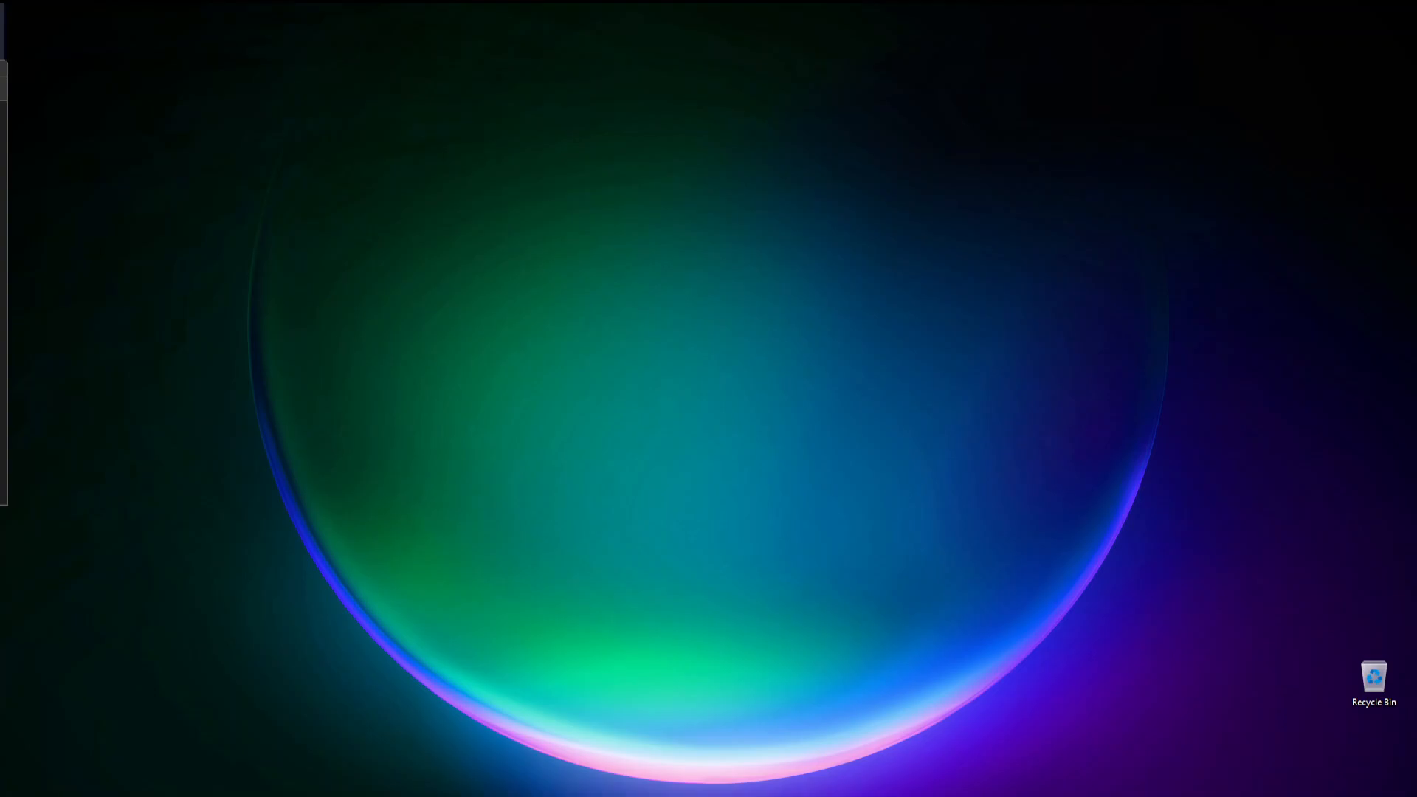
Bring the browser window into view and examine the VMware Workstation Player and Ubuntu Desktop download pages.
{"action": "left_click_drag", "start_coordinate": [0, 414], "coordinate": [887, 25]}
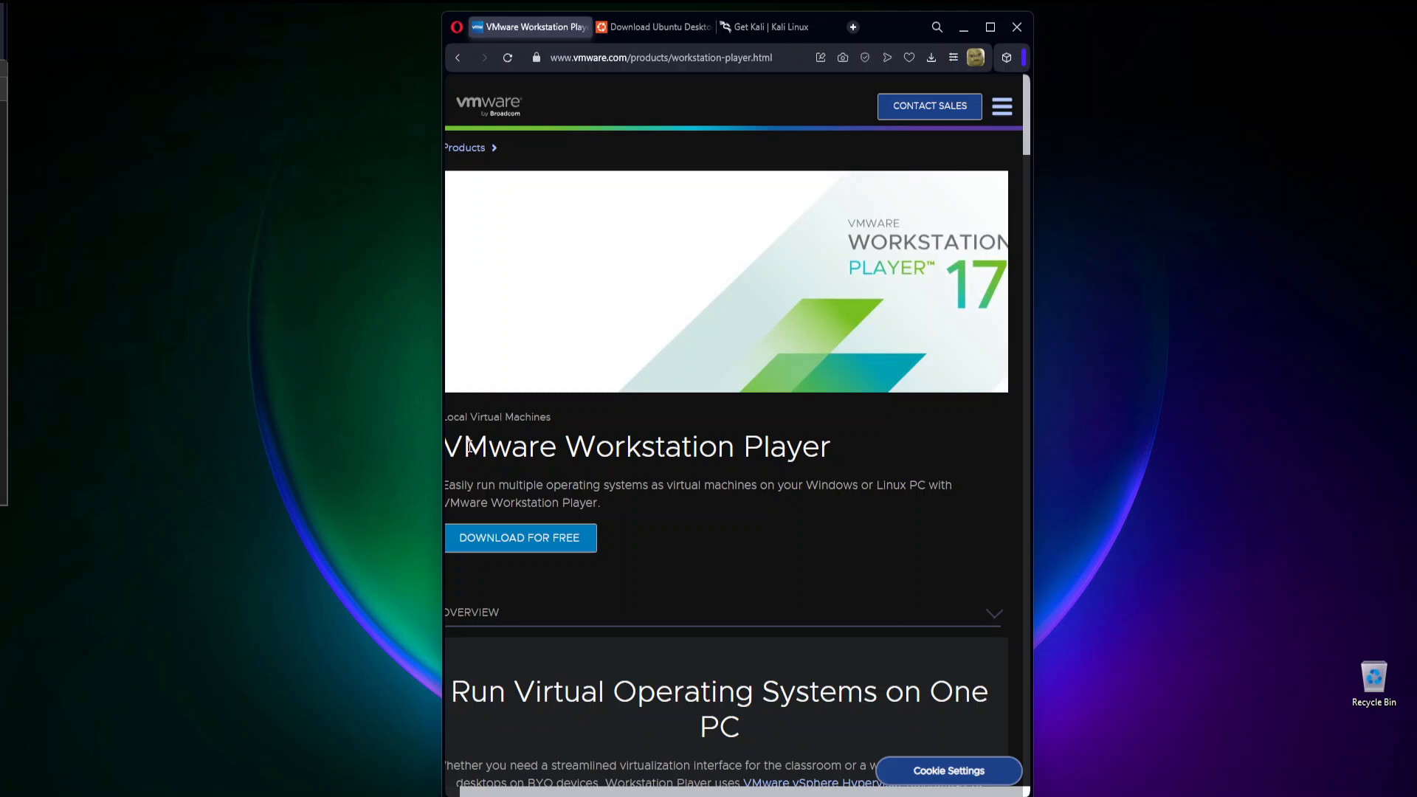
{"action": "left_click_drag", "start_coordinate": [464, 447], "coordinate": [859, 463]}
{"action": "left_click", "coordinate": [638, 515]}
{"action": "left_click", "coordinate": [657, 27]}
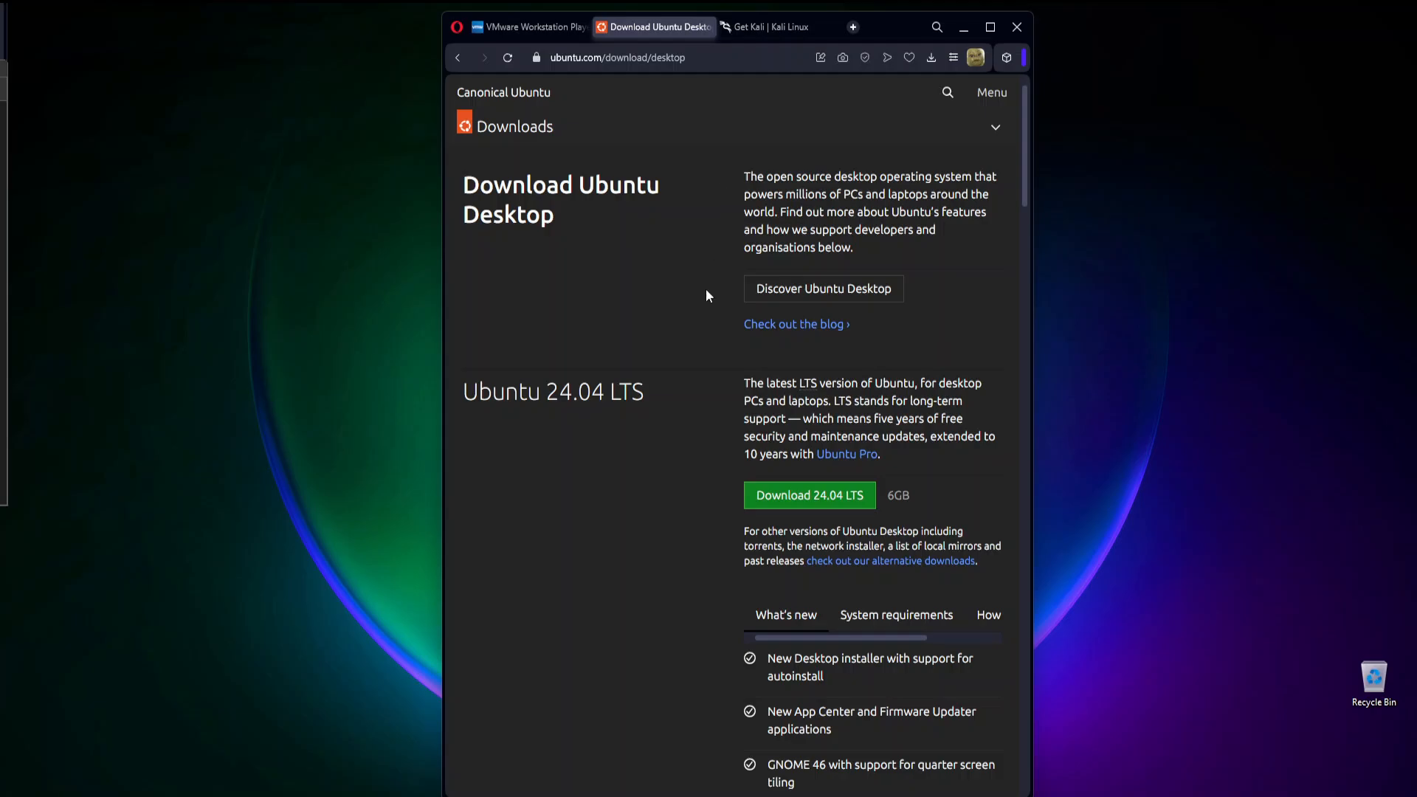
{"action": "left_click", "coordinate": [497, 29]}
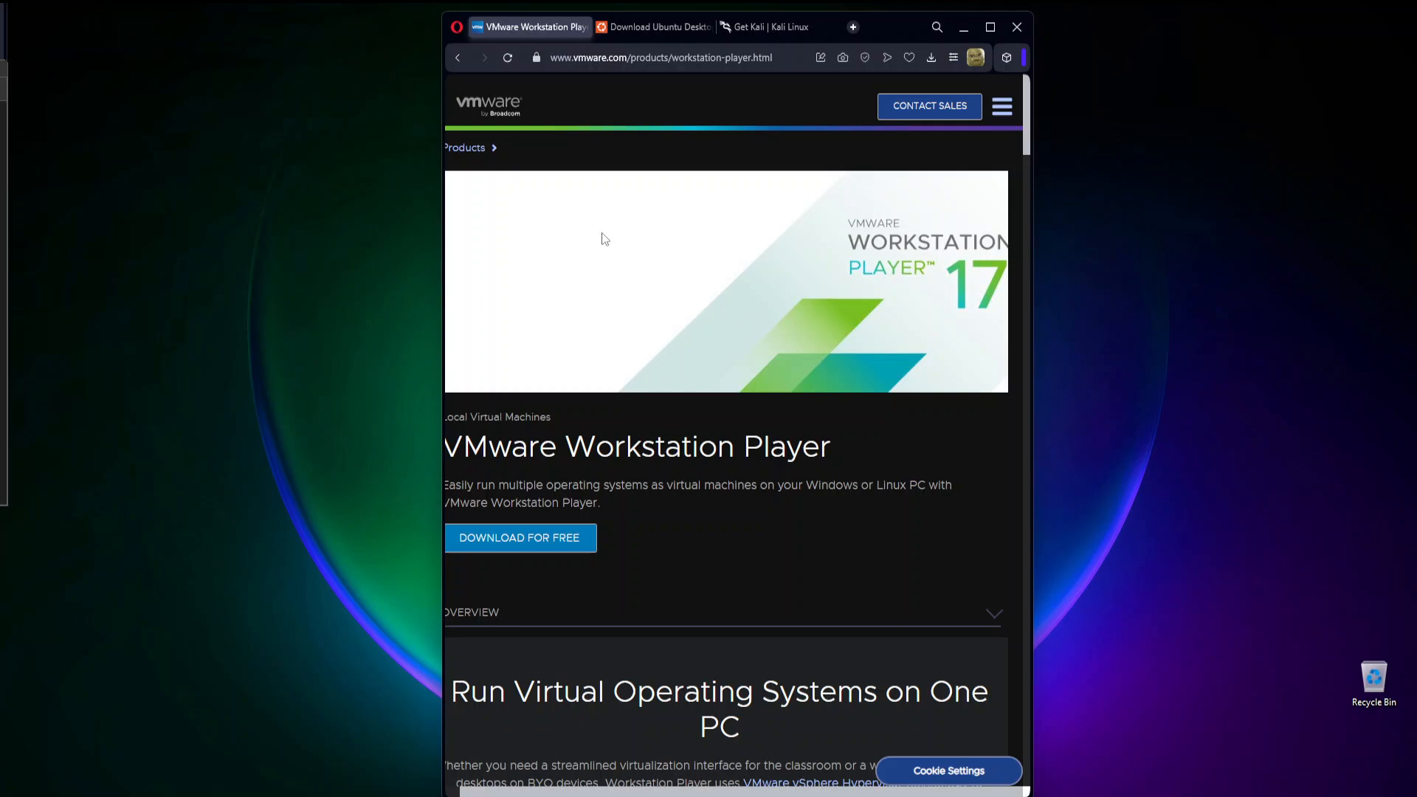
Bring up VMware Workstation Player and start a new virtual machine with the operating system installed later, using Linux and Ubuntu 64-bit as guest.
{"action": "mouse_move", "coordinate": [413, 796]}
{"action": "left_click_drag", "start_coordinate": [2, 71], "coordinate": [551, 136]}
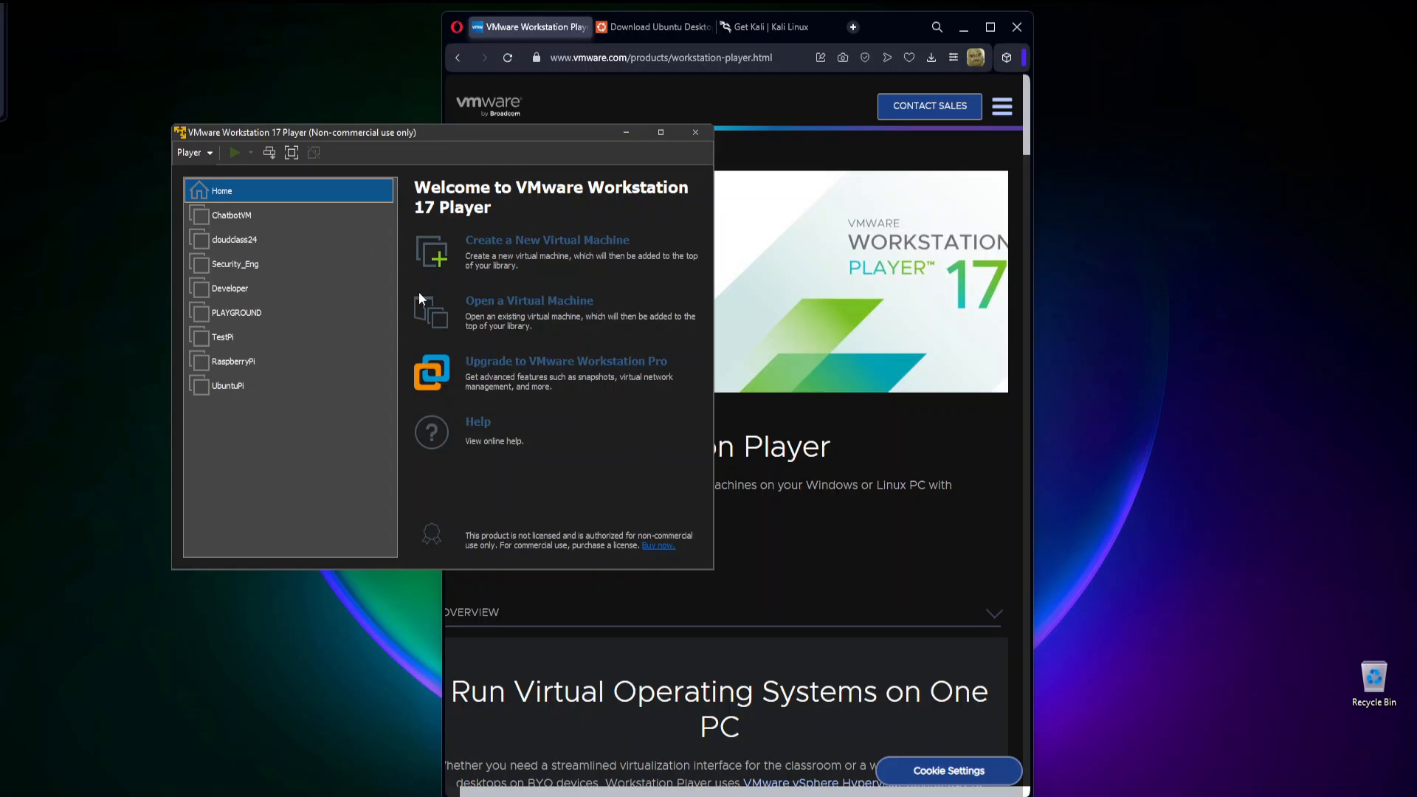
{"action": "left_click", "coordinate": [526, 242]}
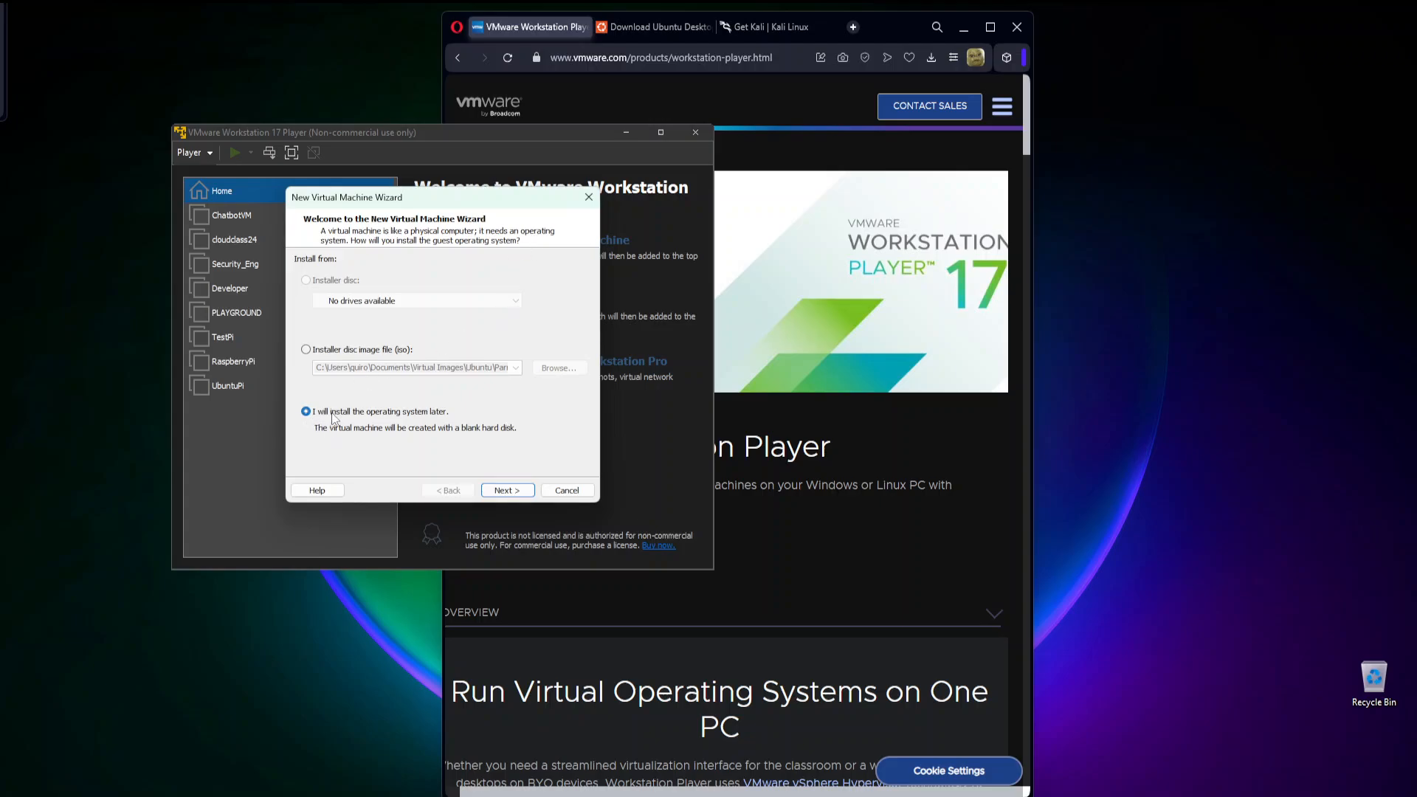
{"action": "left_click", "coordinate": [497, 494]}
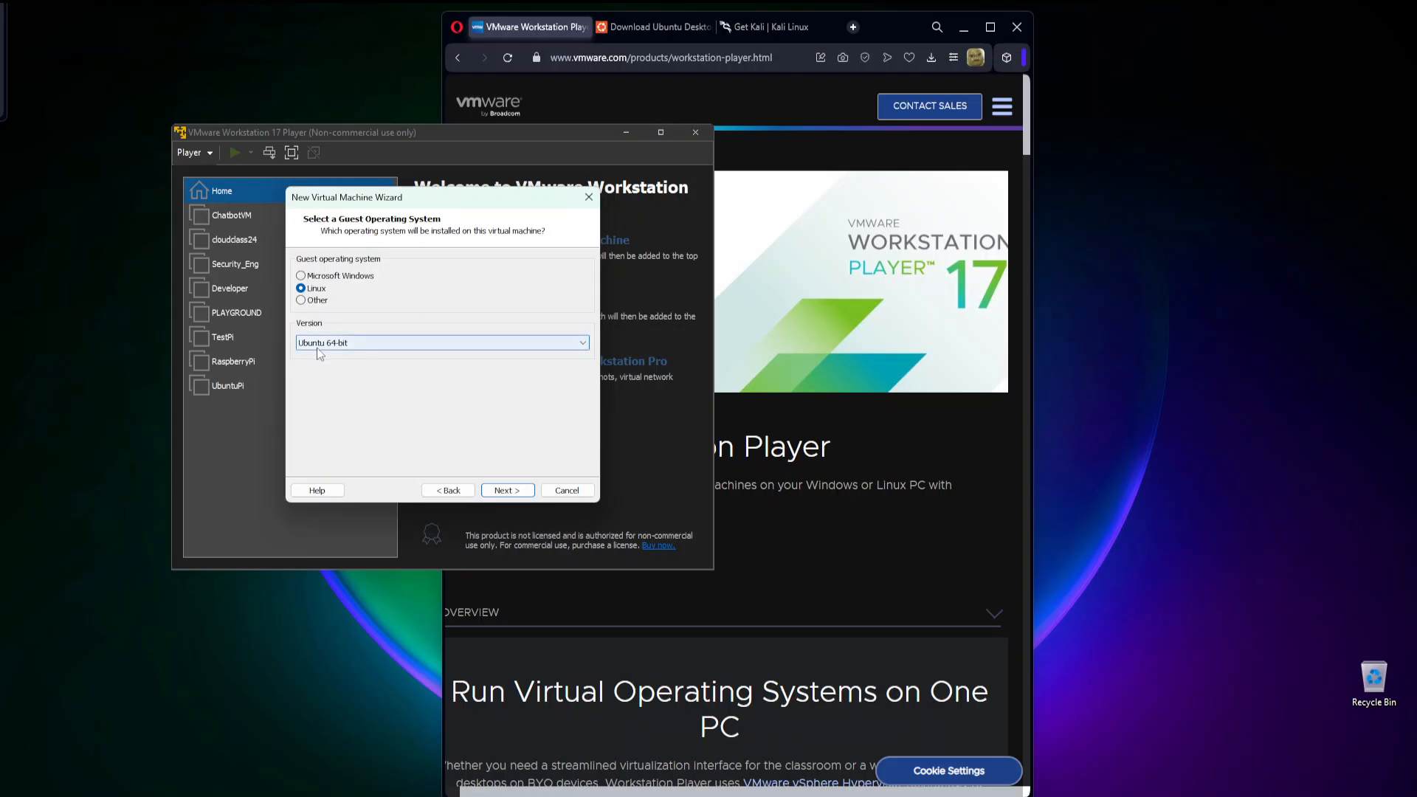
{"action": "left_click", "coordinate": [659, 27]}
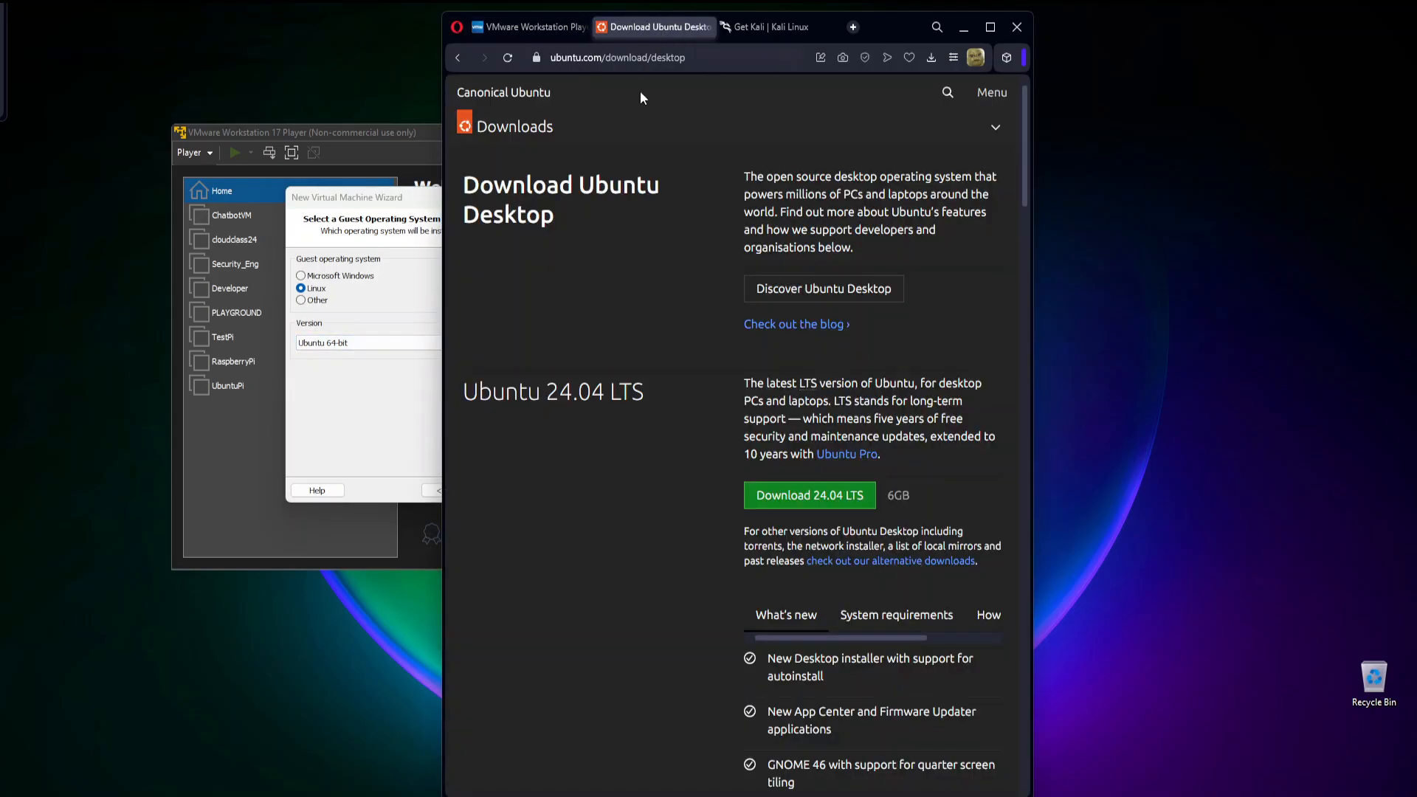
{"action": "left_click", "coordinate": [361, 225]}
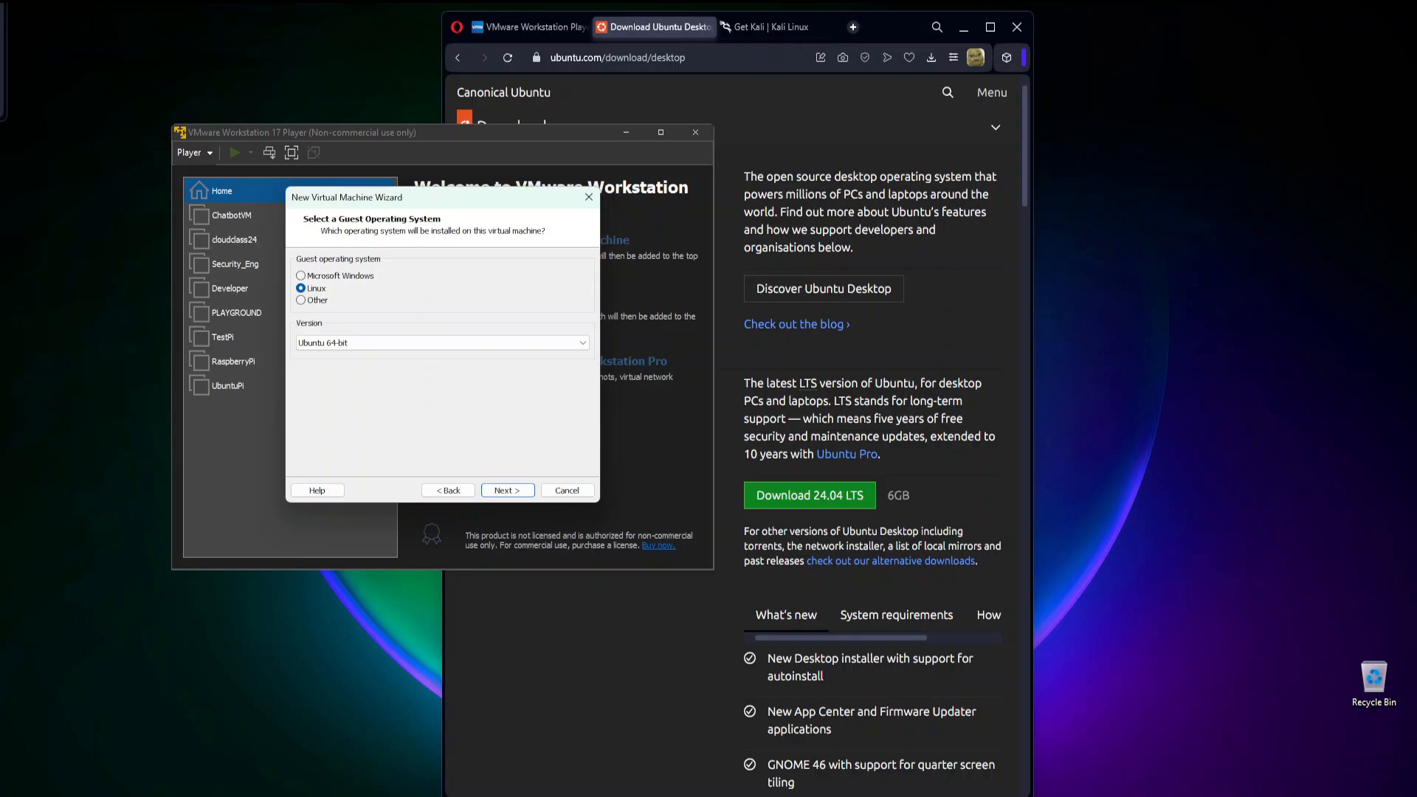
{"action": "left_click", "coordinate": [505, 491]}
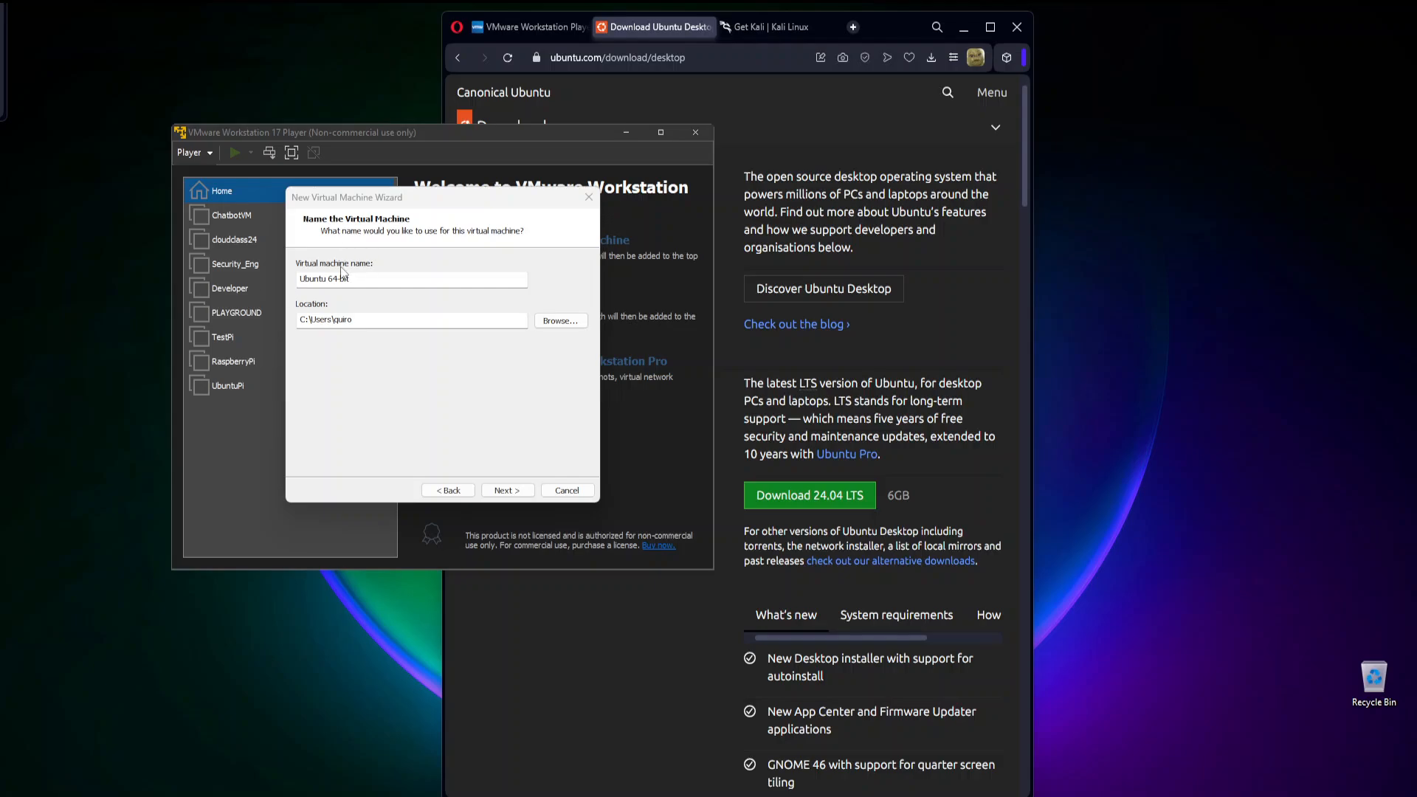
Set the virtual machine's location to a Cloud_Demo_VM folder inside the user's home folder and continue to the disk capacity settings.
{"action": "left_click_drag", "start_coordinate": [392, 318], "coordinate": [405, 366]}
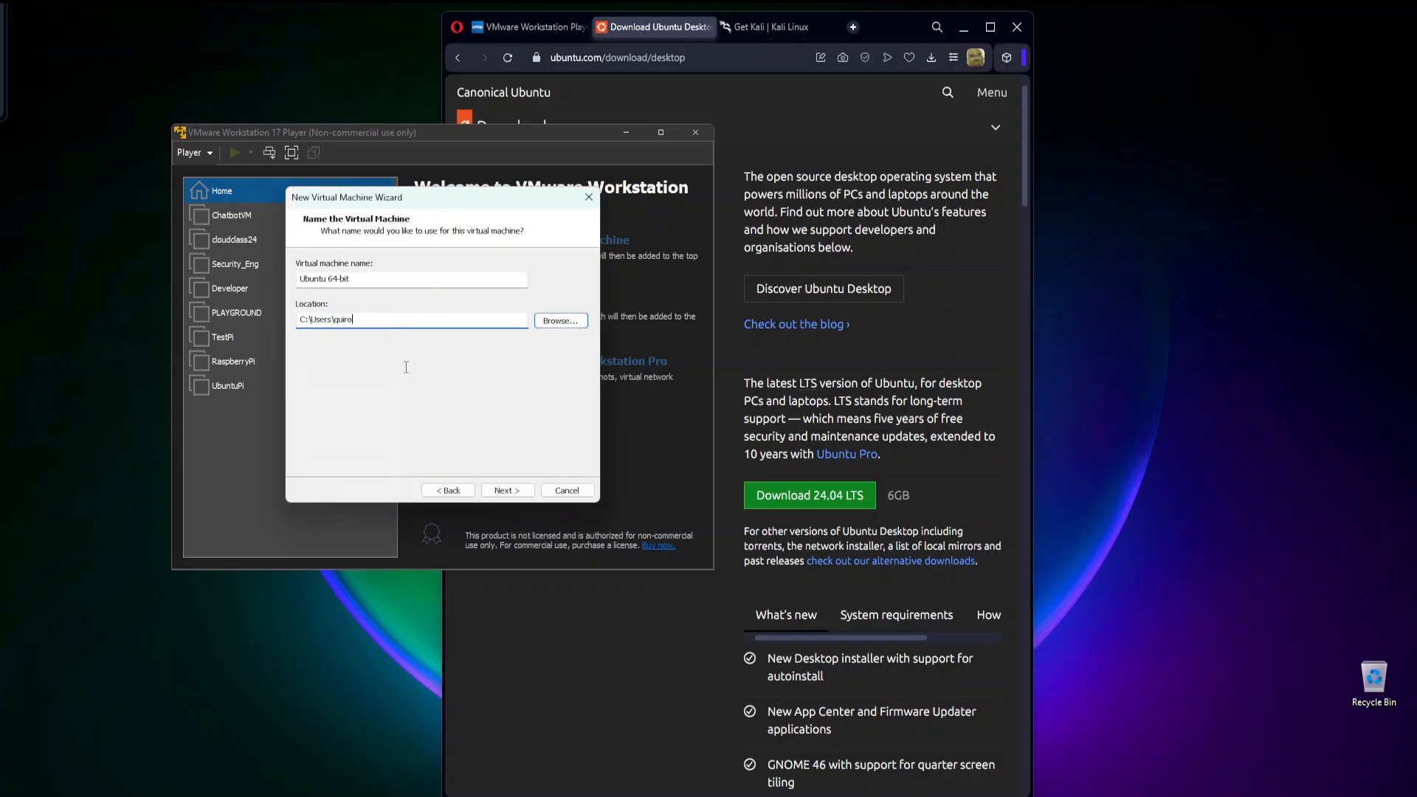
{"action": "right_click", "coordinate": [405, 367]}
{"action": "left_click", "coordinate": [417, 385]}
{"action": "left_click", "coordinate": [506, 490]}
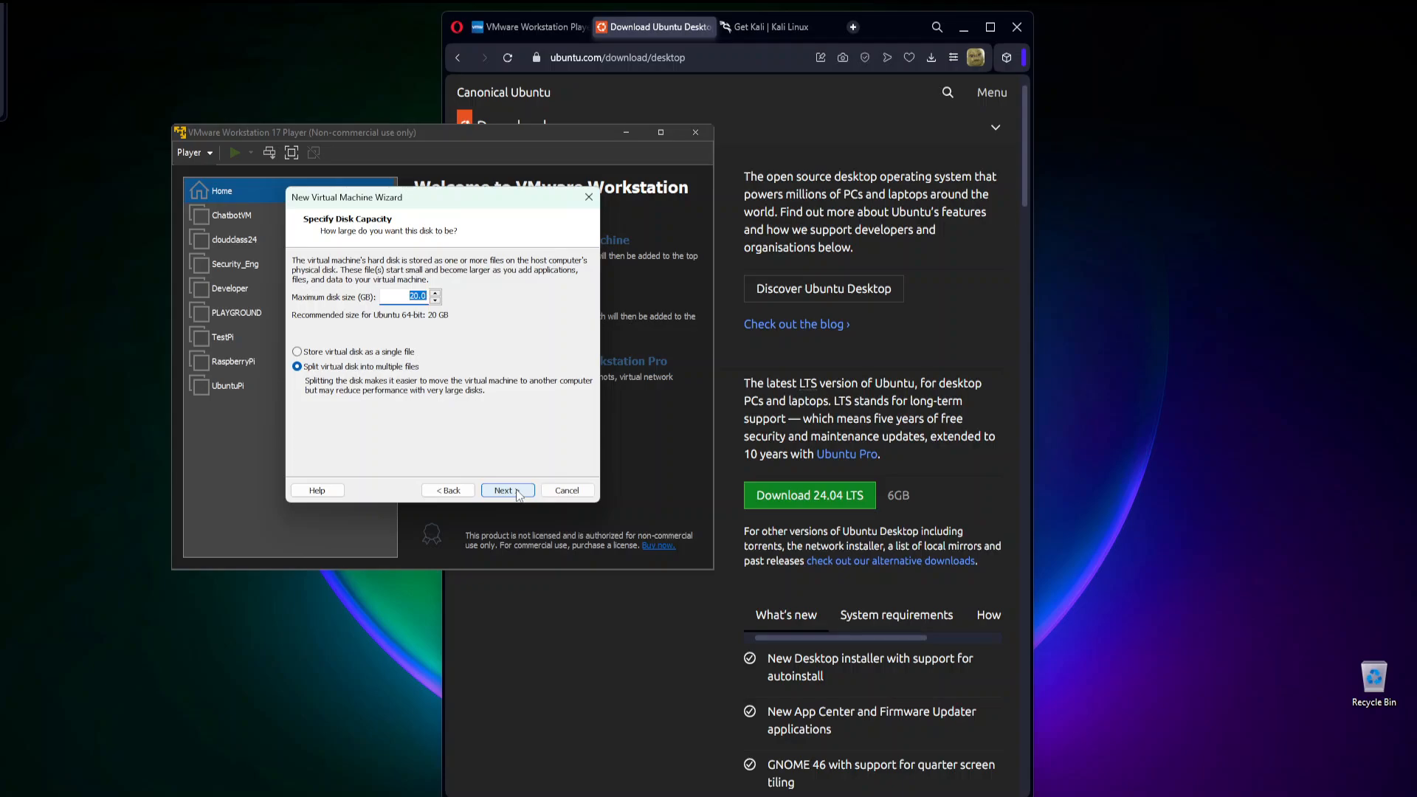
{"action": "left_click", "coordinate": [448, 490]}
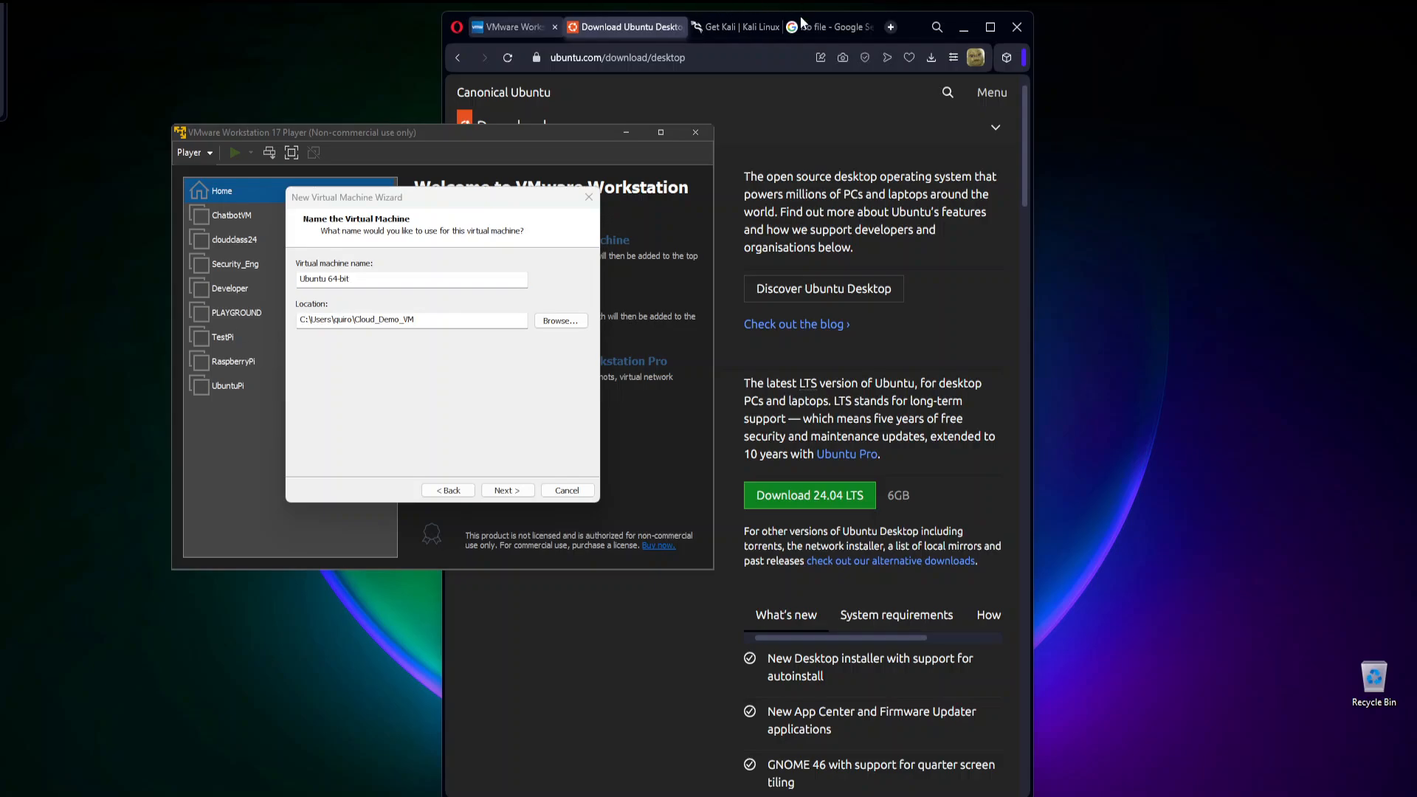
{"action": "left_click", "coordinate": [507, 490]}
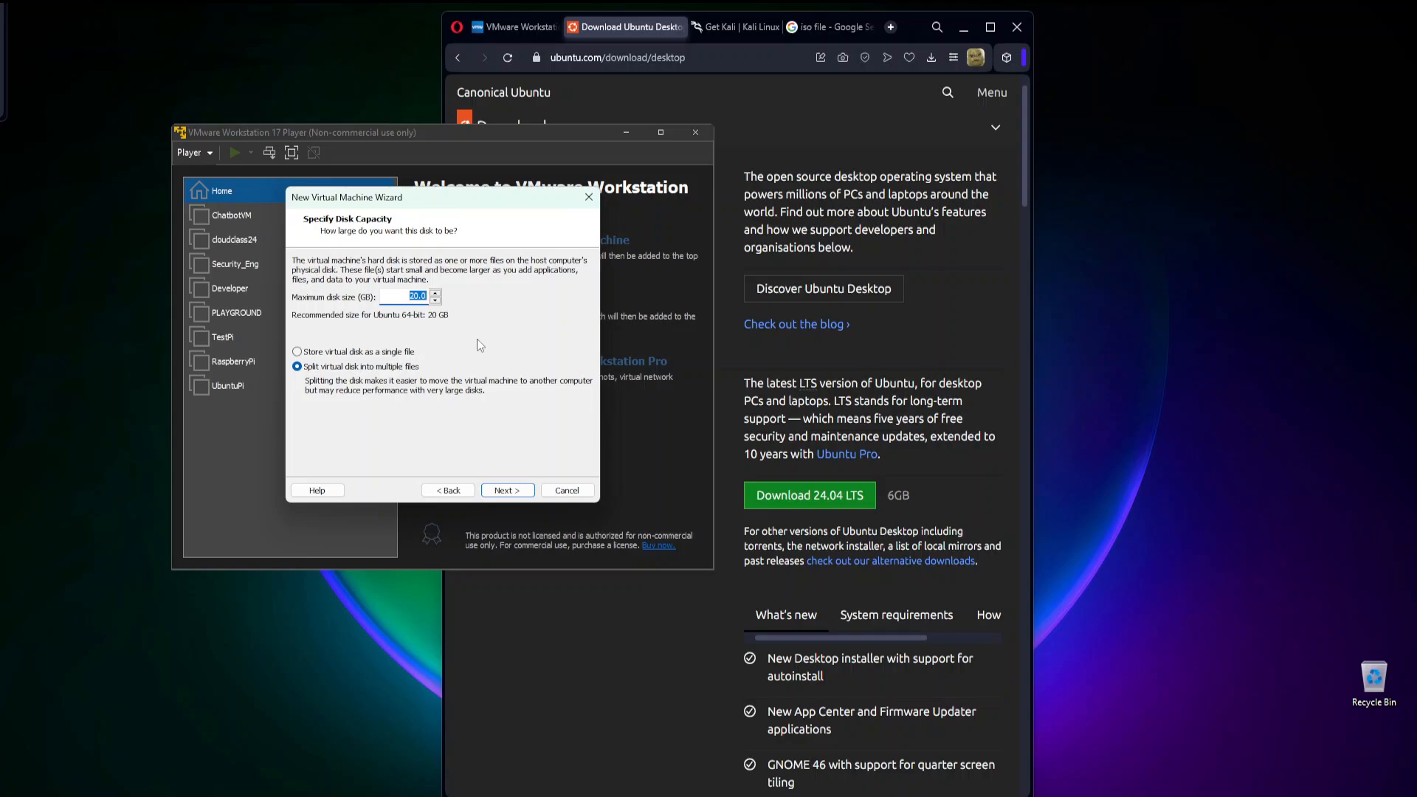
Keep the maximum disk size at 20 GB and choose to store the virtual disk as a single file.
{"action": "left_click", "coordinate": [389, 297]}
{"action": "double_click", "coordinate": [389, 298]}
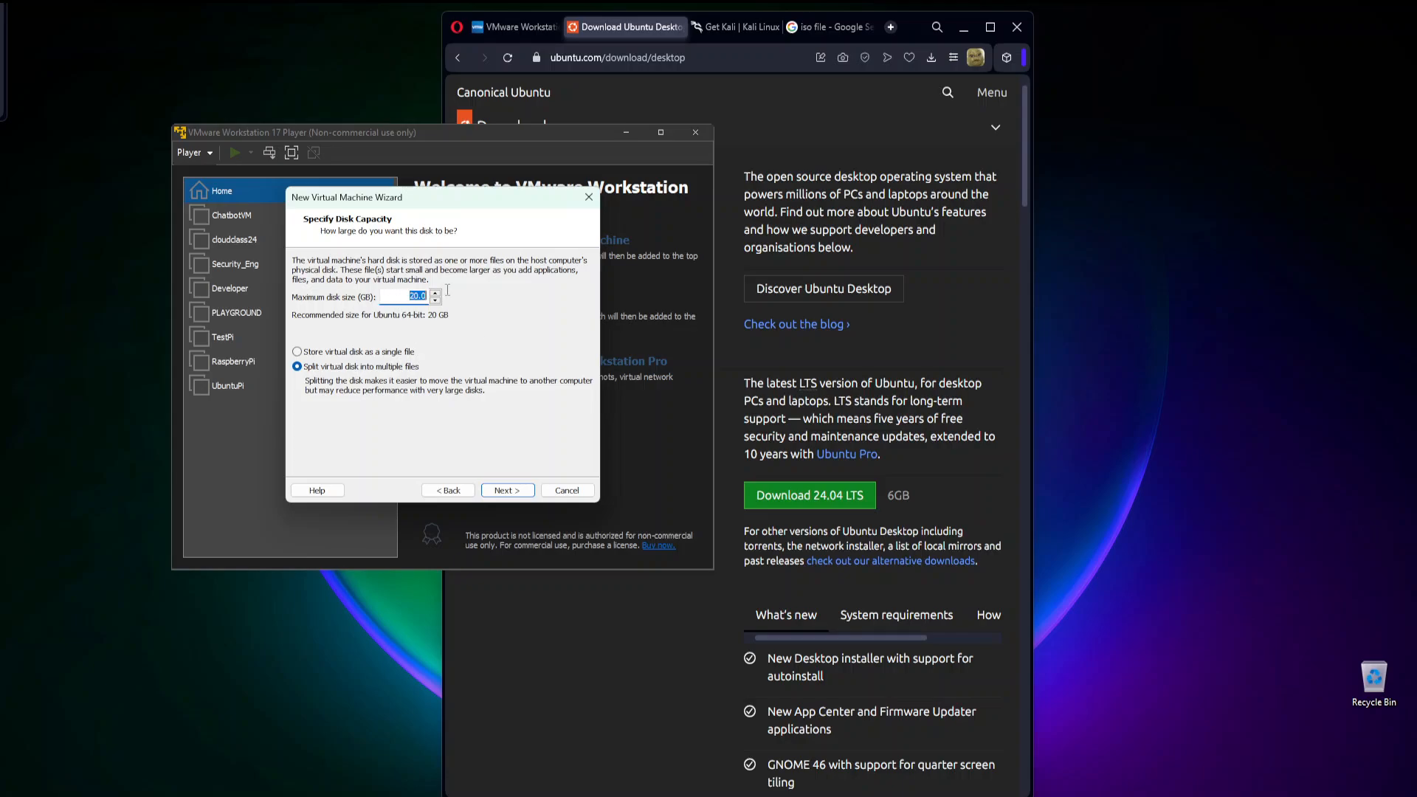
{"action": "left_click", "coordinate": [401, 296]}
{"action": "left_click", "coordinate": [338, 353]}
{"action": "left_click", "coordinate": [333, 368]}
{"action": "left_click", "coordinate": [335, 355]}
{"action": "left_click", "coordinate": [401, 296]}
{"action": "left_click_drag", "start_coordinate": [402, 295], "coordinate": [543, 285]}
{"action": "left_click", "coordinate": [507, 490]}
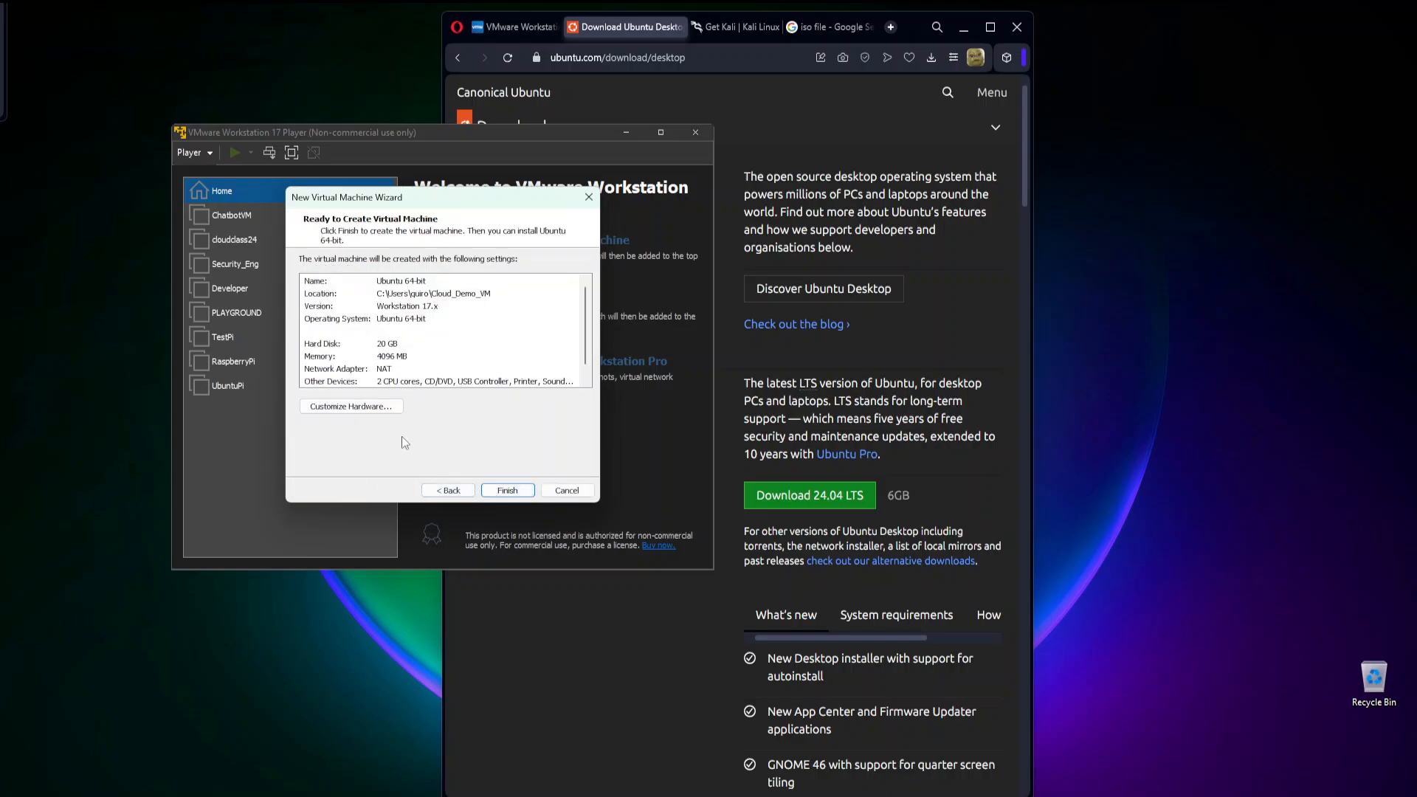
Customize the virtual machine's hardware by enabling Virtualize Intel VT-x/EPT or AMD-V/RVI for the processors.
{"action": "left_click", "coordinate": [366, 407]}
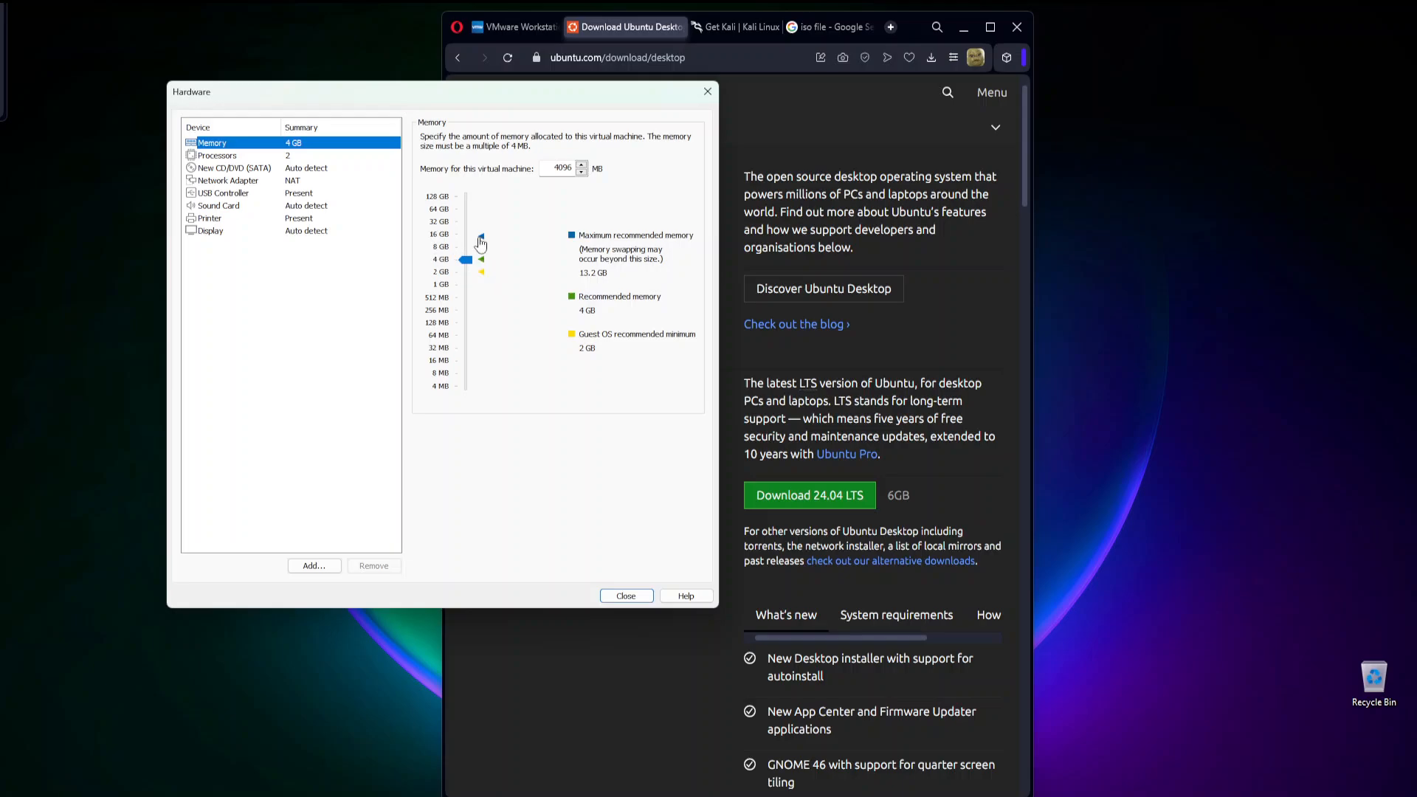
{"action": "left_click", "coordinate": [288, 155]}
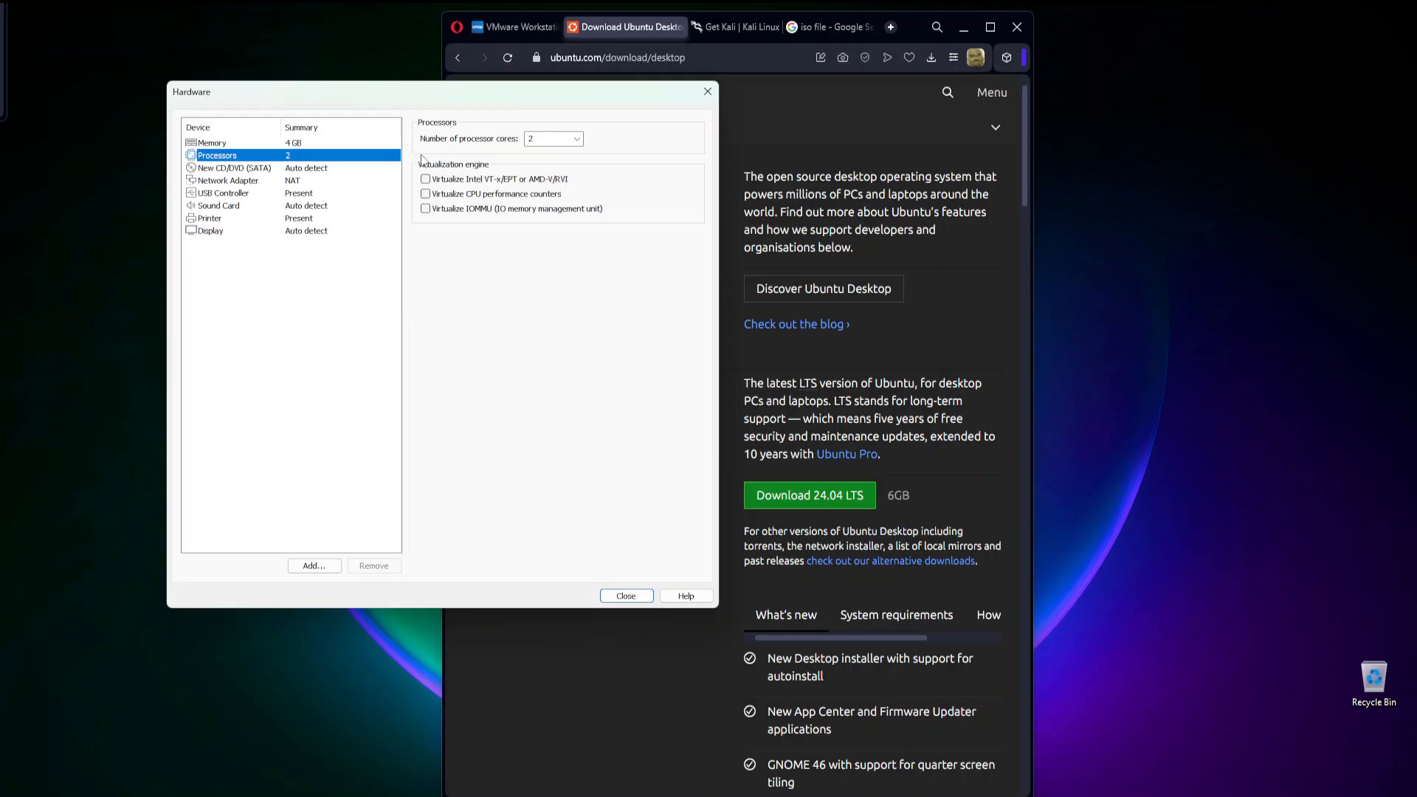
{"action": "left_click", "coordinate": [426, 179]}
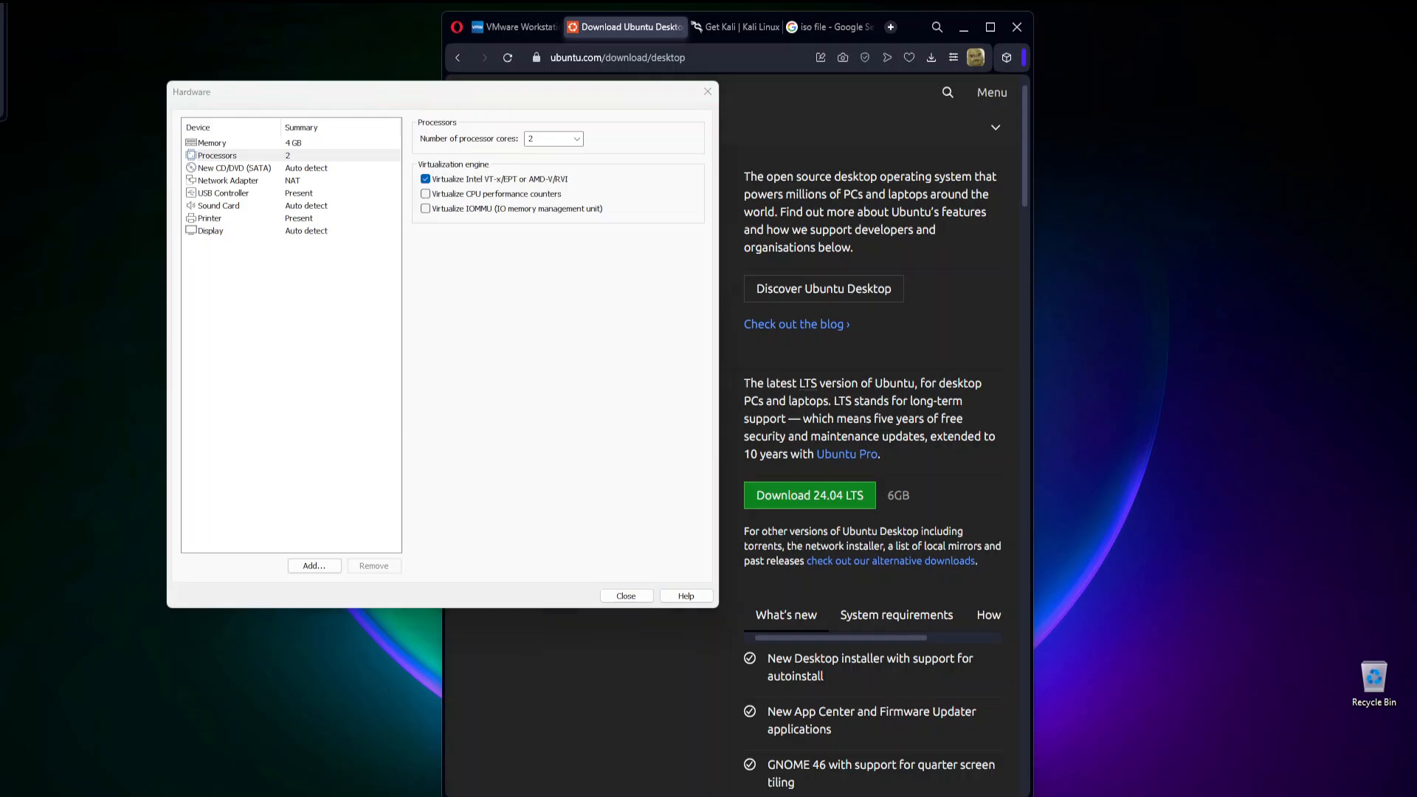
Review the hardware settings for the CD/DVD drive, USB controller, sound card, printer, display and network adapter.
{"action": "left_click", "coordinate": [249, 171]}
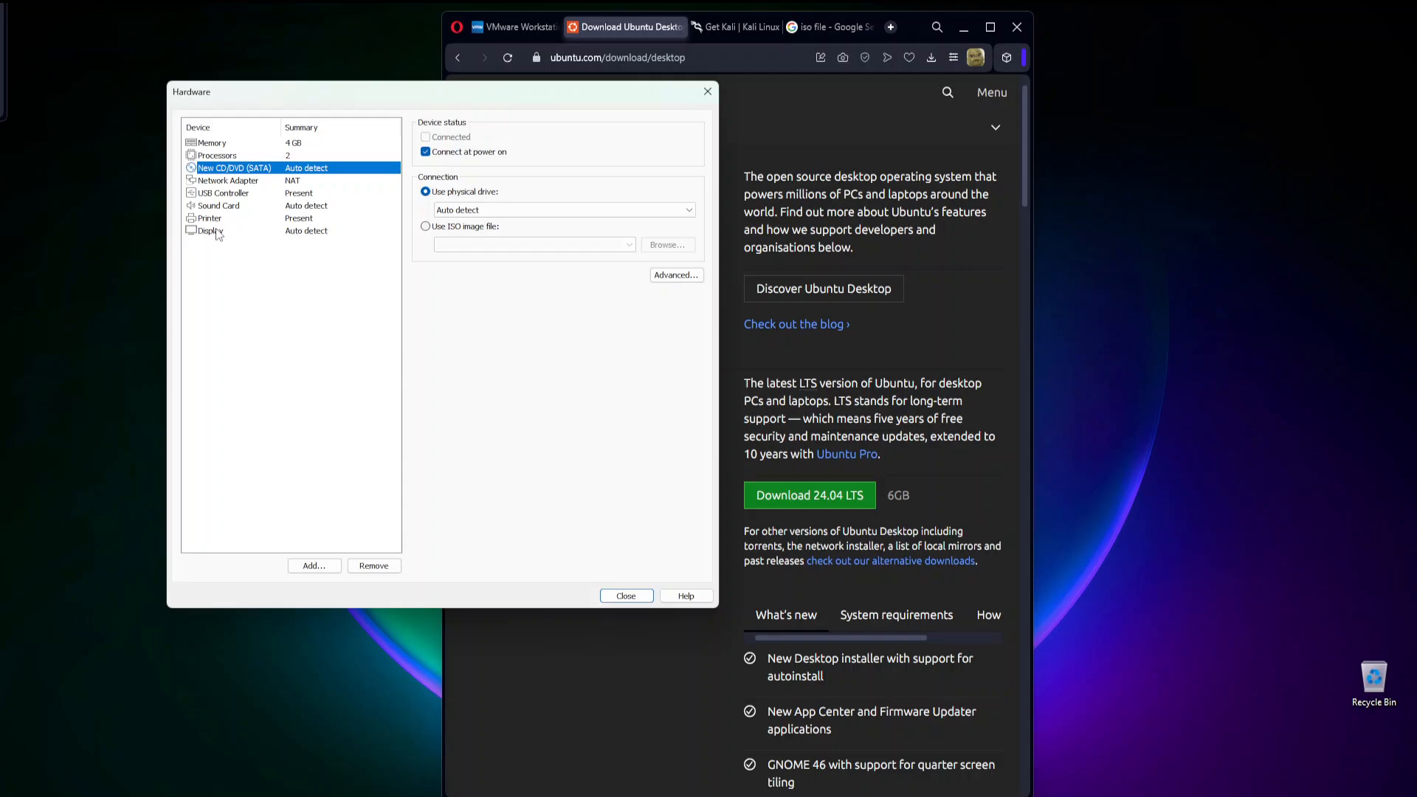
{"action": "left_click", "coordinate": [226, 183]}
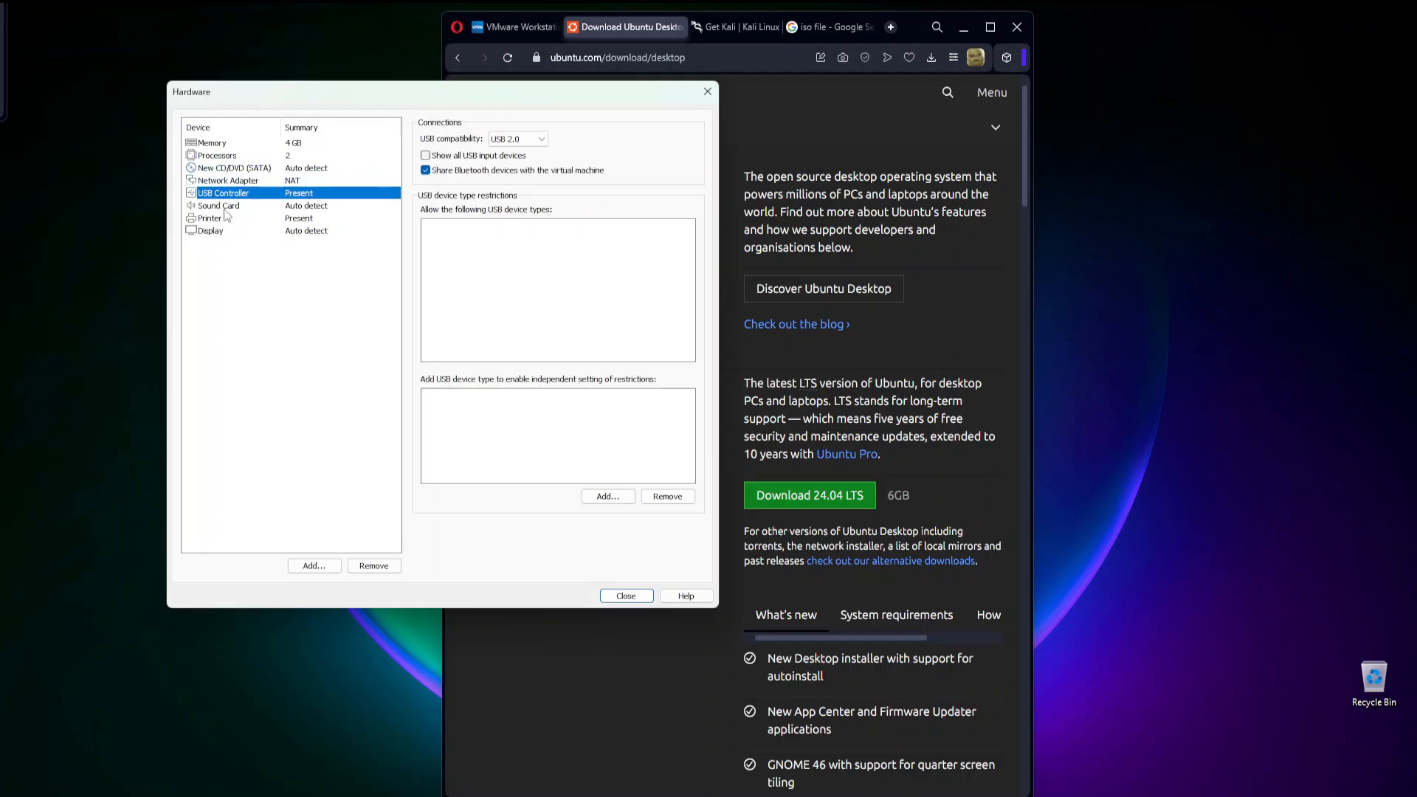
{"action": "left_click", "coordinate": [222, 207]}
{"action": "left_click", "coordinate": [221, 219]}
{"action": "left_click", "coordinate": [223, 230]}
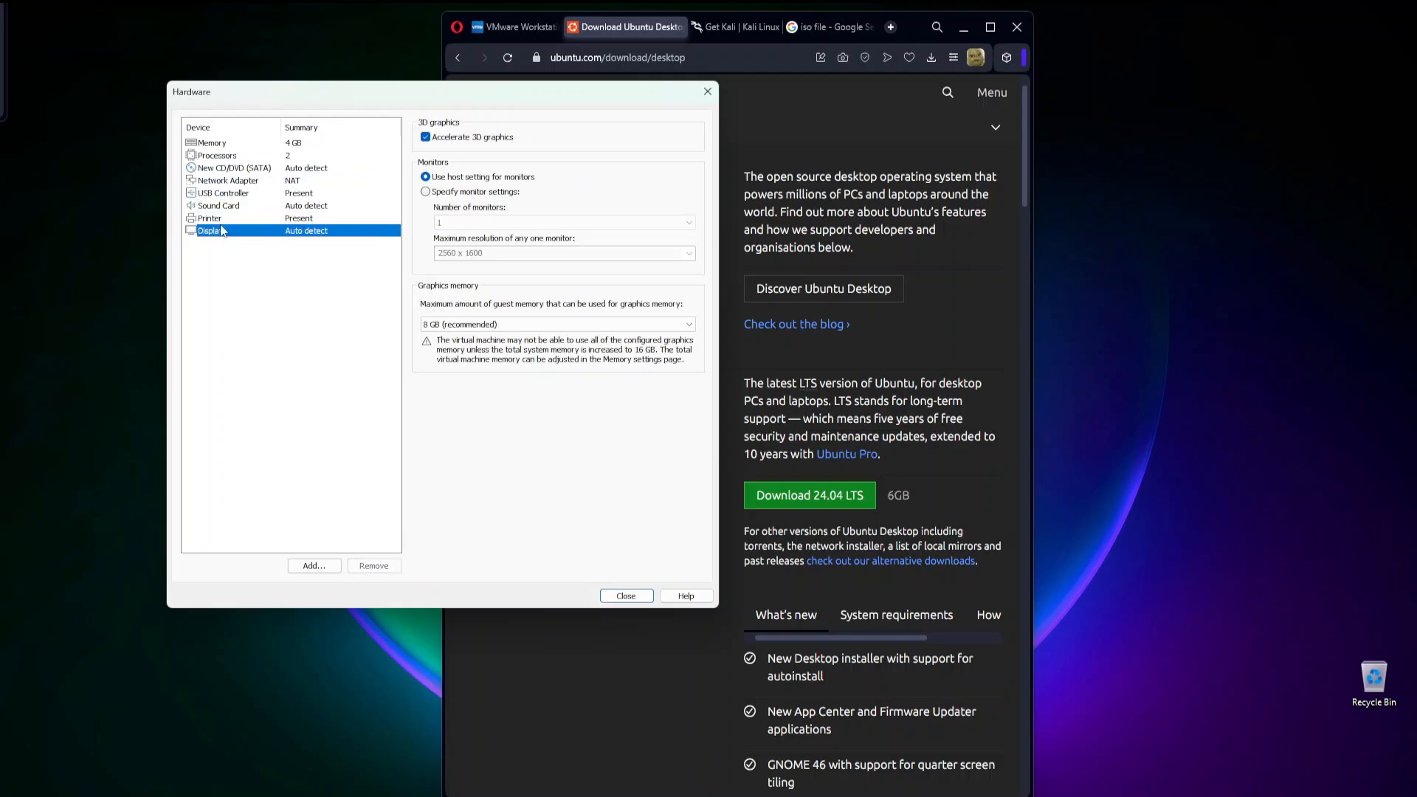
{"action": "left_click", "coordinate": [222, 183]}
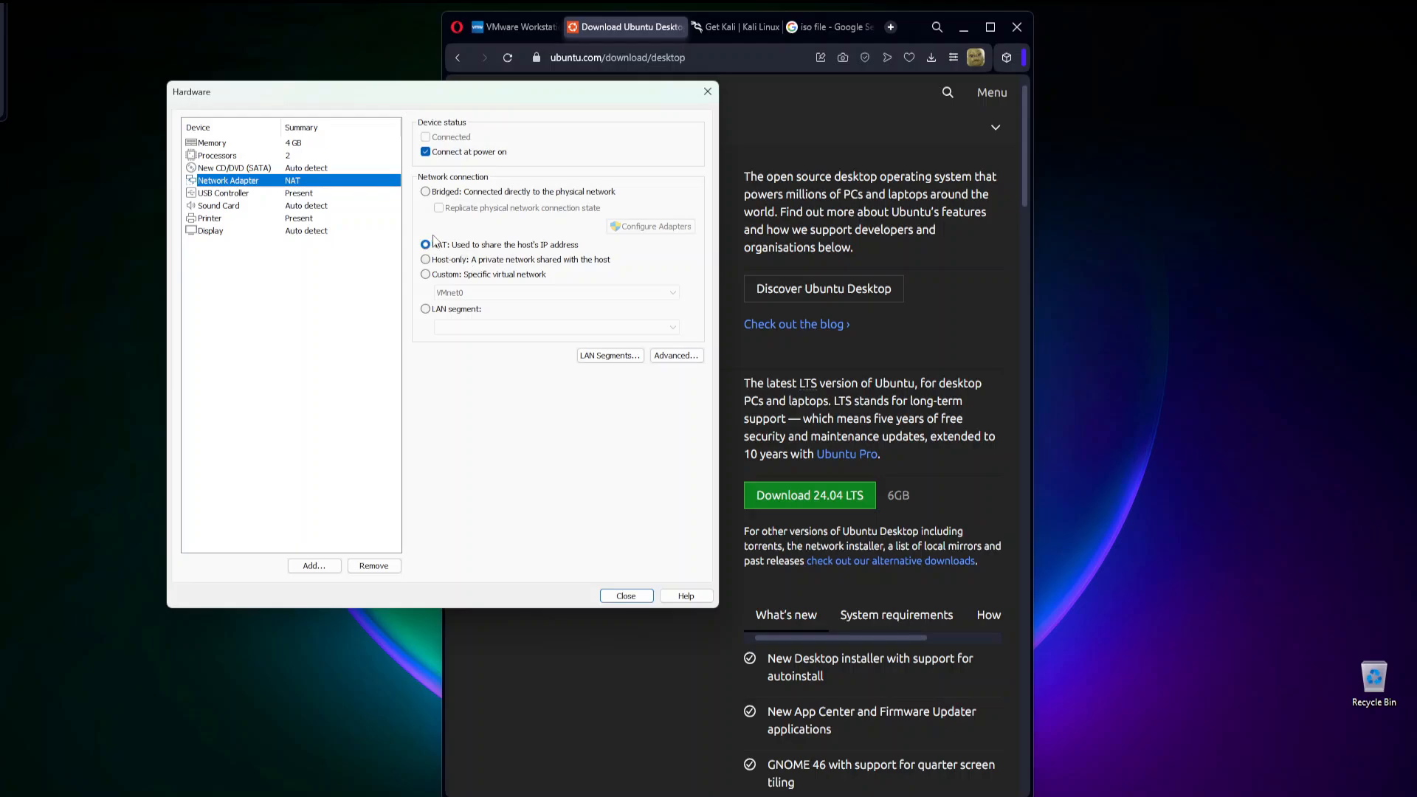
Set the virtual machine's CD/DVD drive to use an ISO image file instead of a physical drive.
{"action": "left_click", "coordinate": [304, 169]}
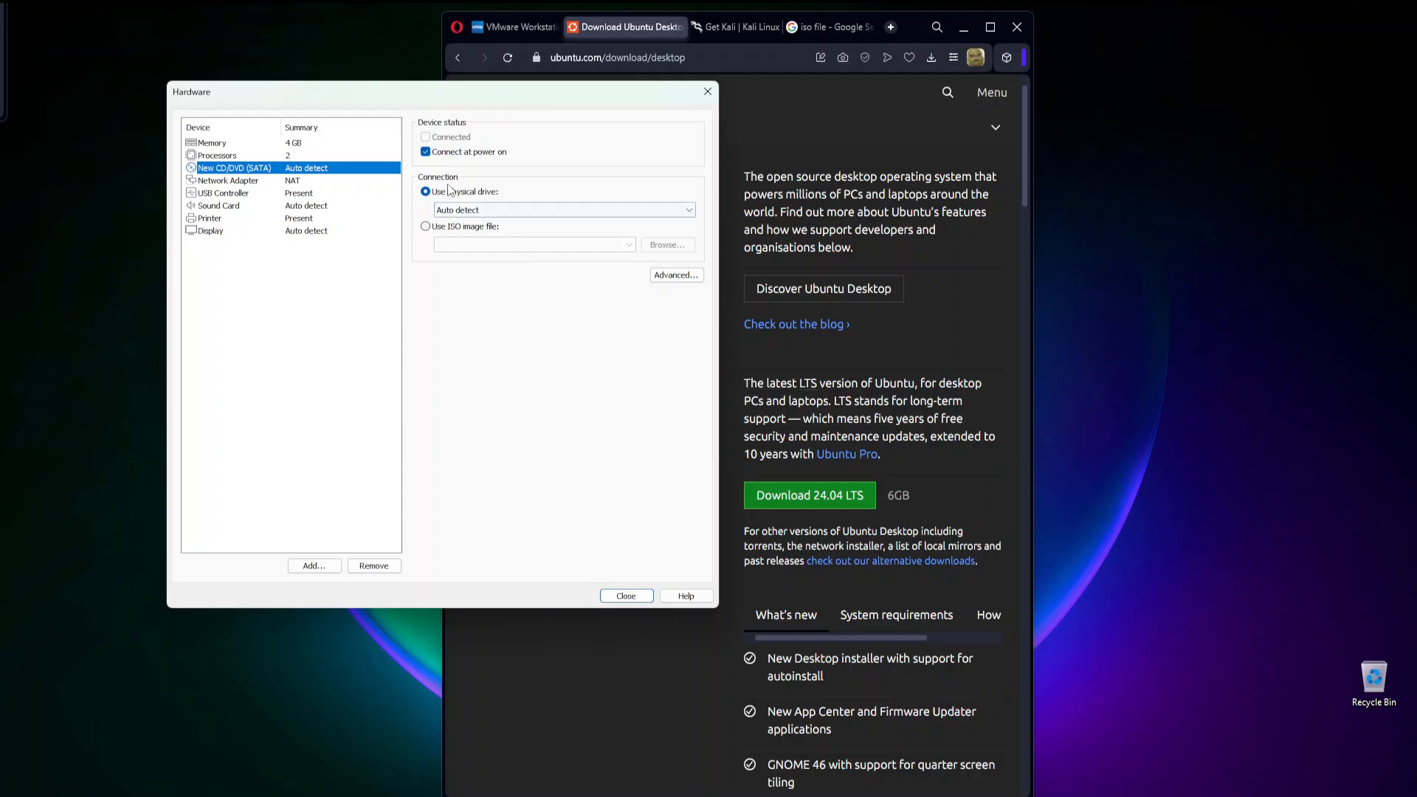
{"action": "left_click", "coordinate": [440, 229]}
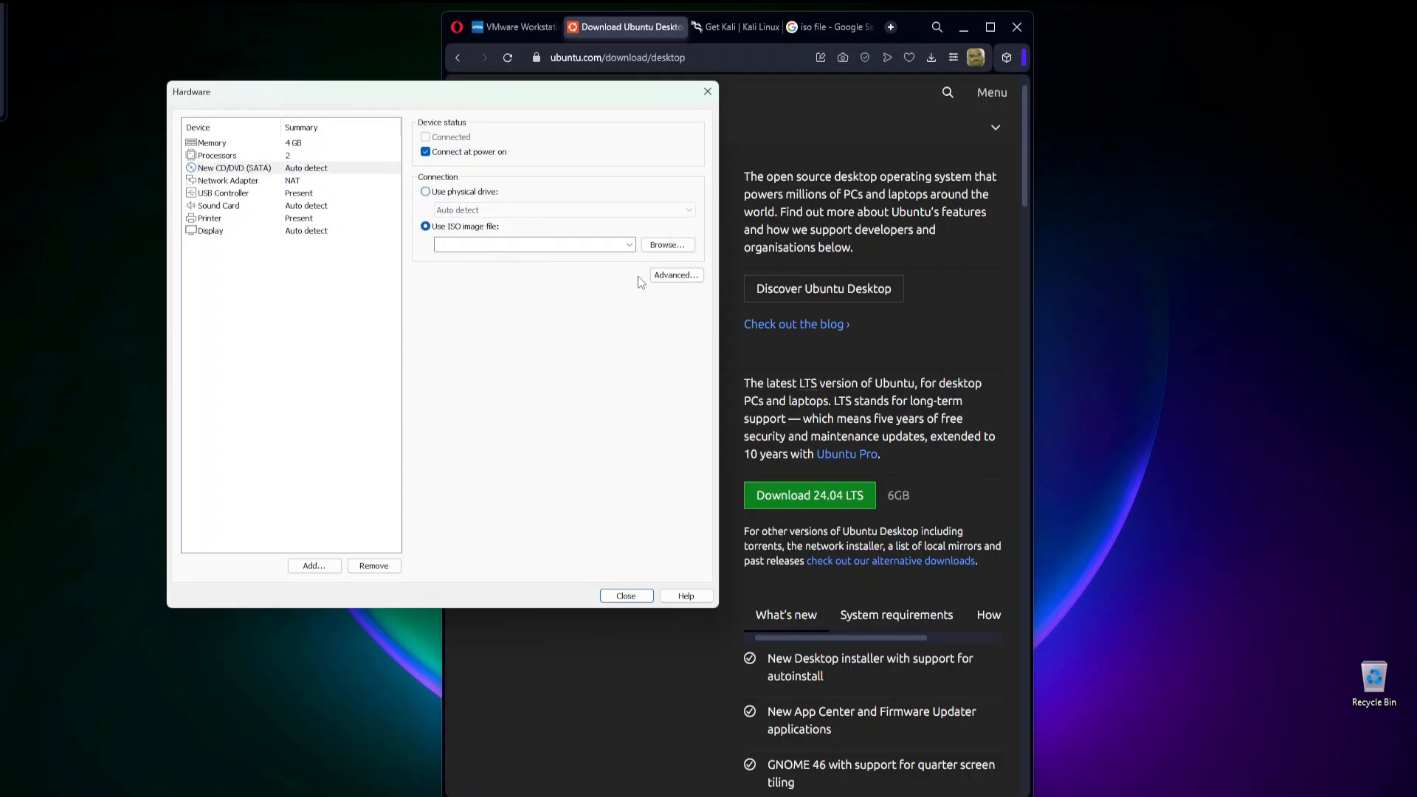
Examine the search results about ISO files, widen the browser window, and compare the Ubuntu Desktop and Kali Linux download pages.
{"action": "left_click", "coordinate": [815, 30]}
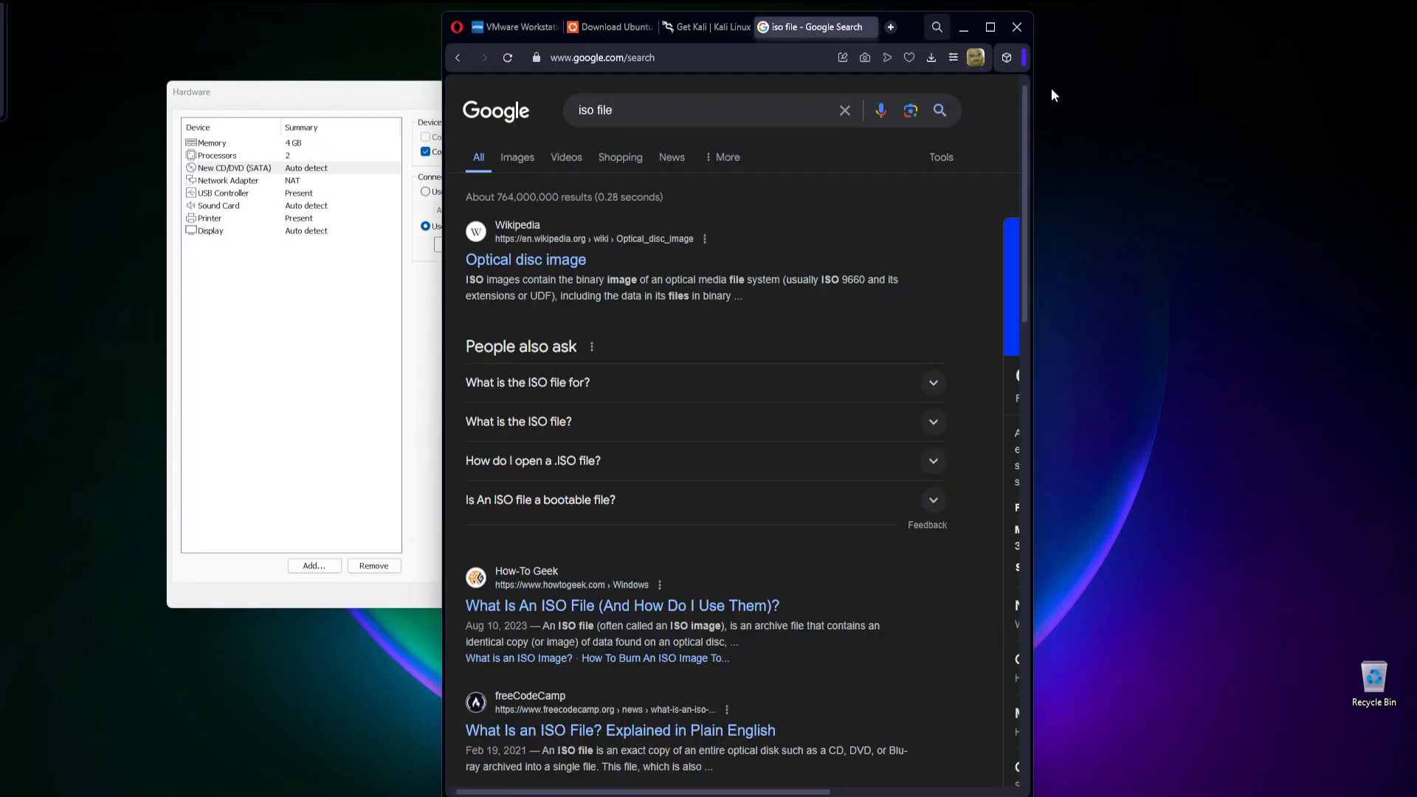
{"action": "left_click_drag", "start_coordinate": [1034, 103], "coordinate": [1323, 105]}
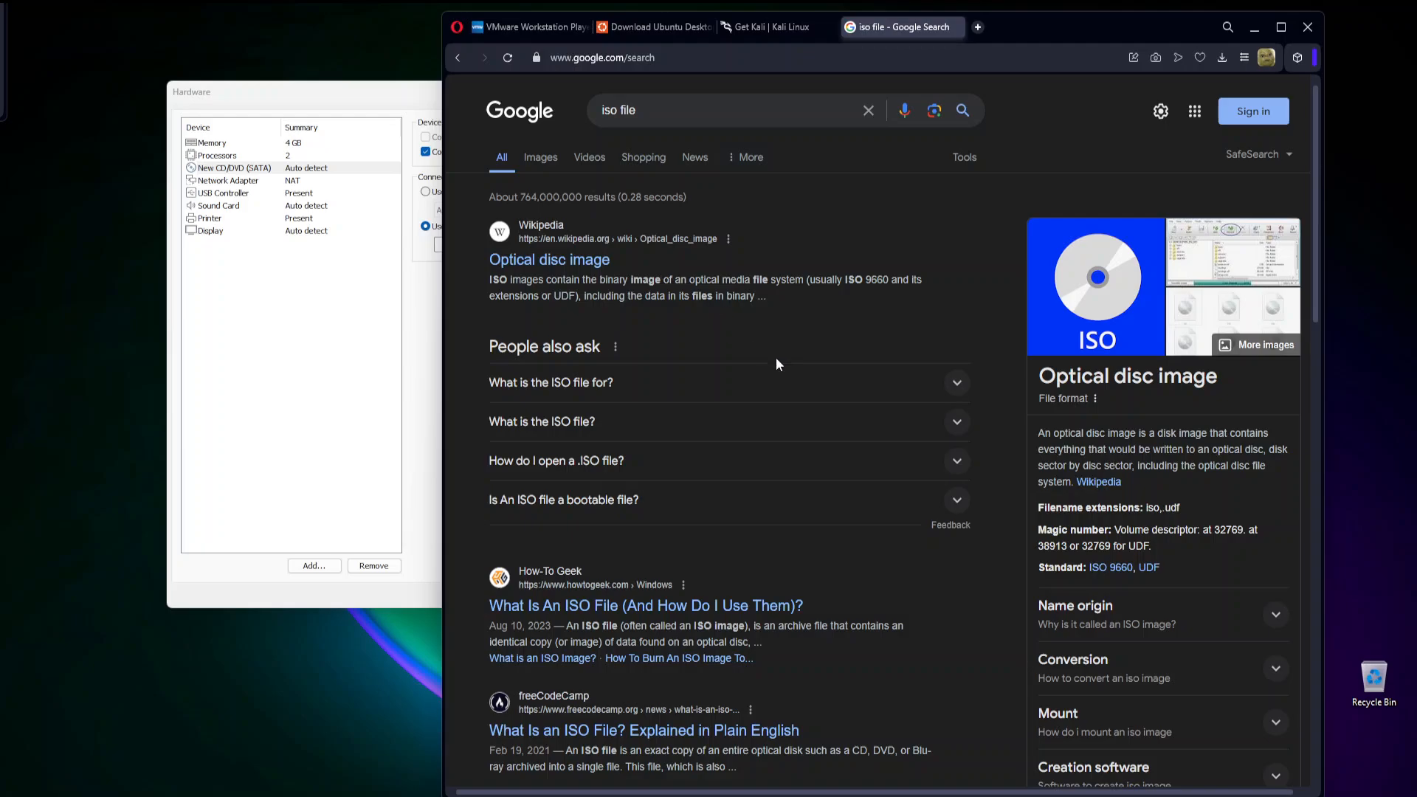
{"action": "left_click", "coordinate": [641, 27]}
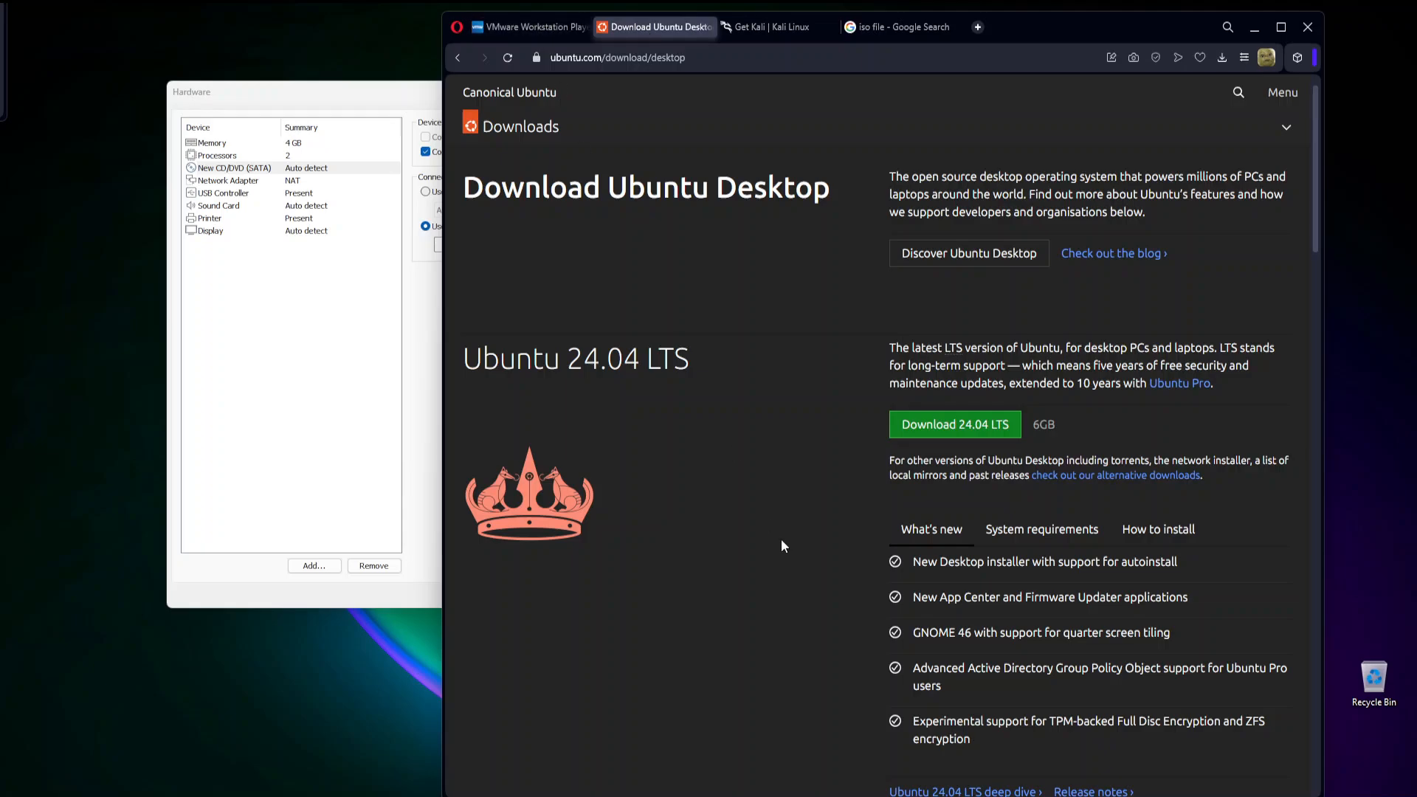
{"action": "left_click", "coordinate": [746, 29]}
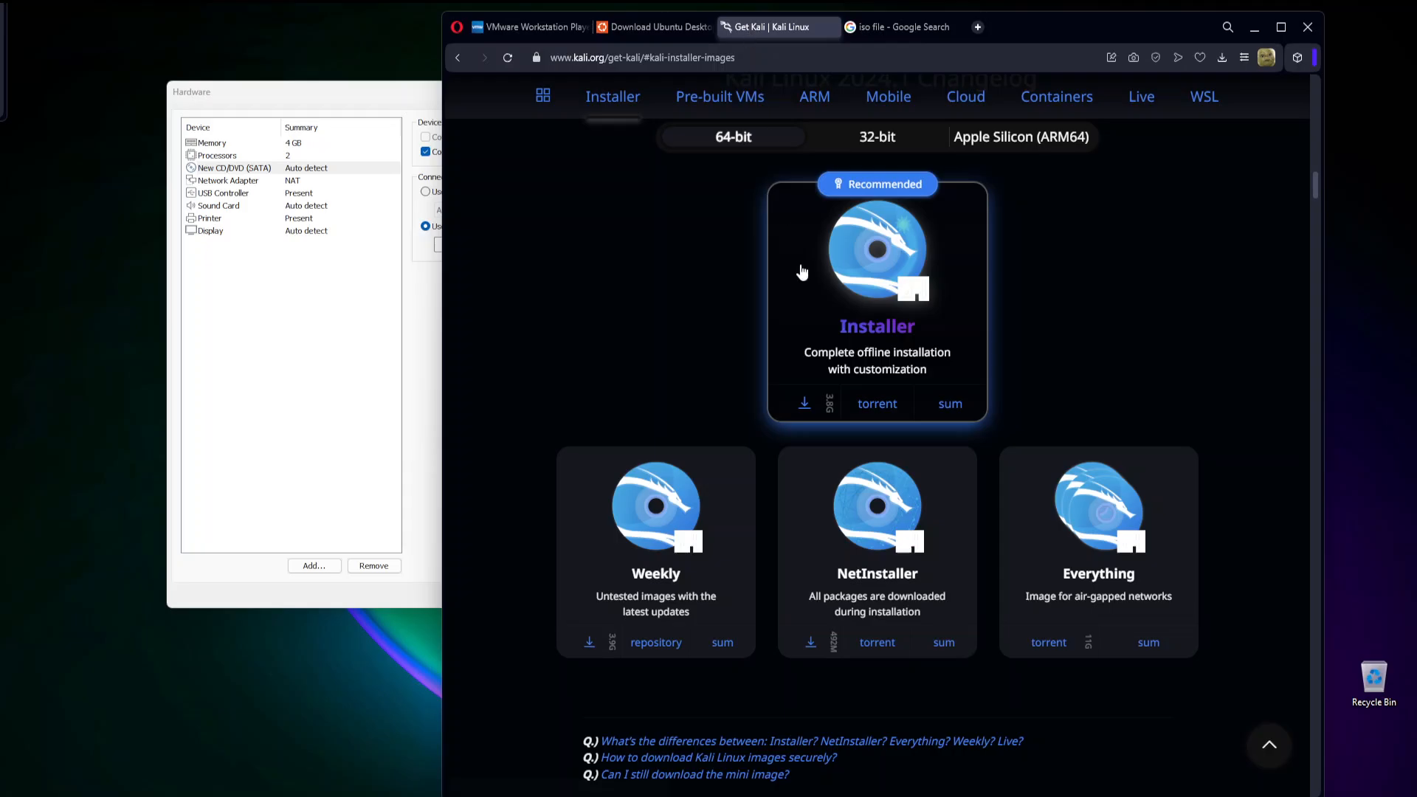
{"action": "left_click", "coordinate": [638, 31]}
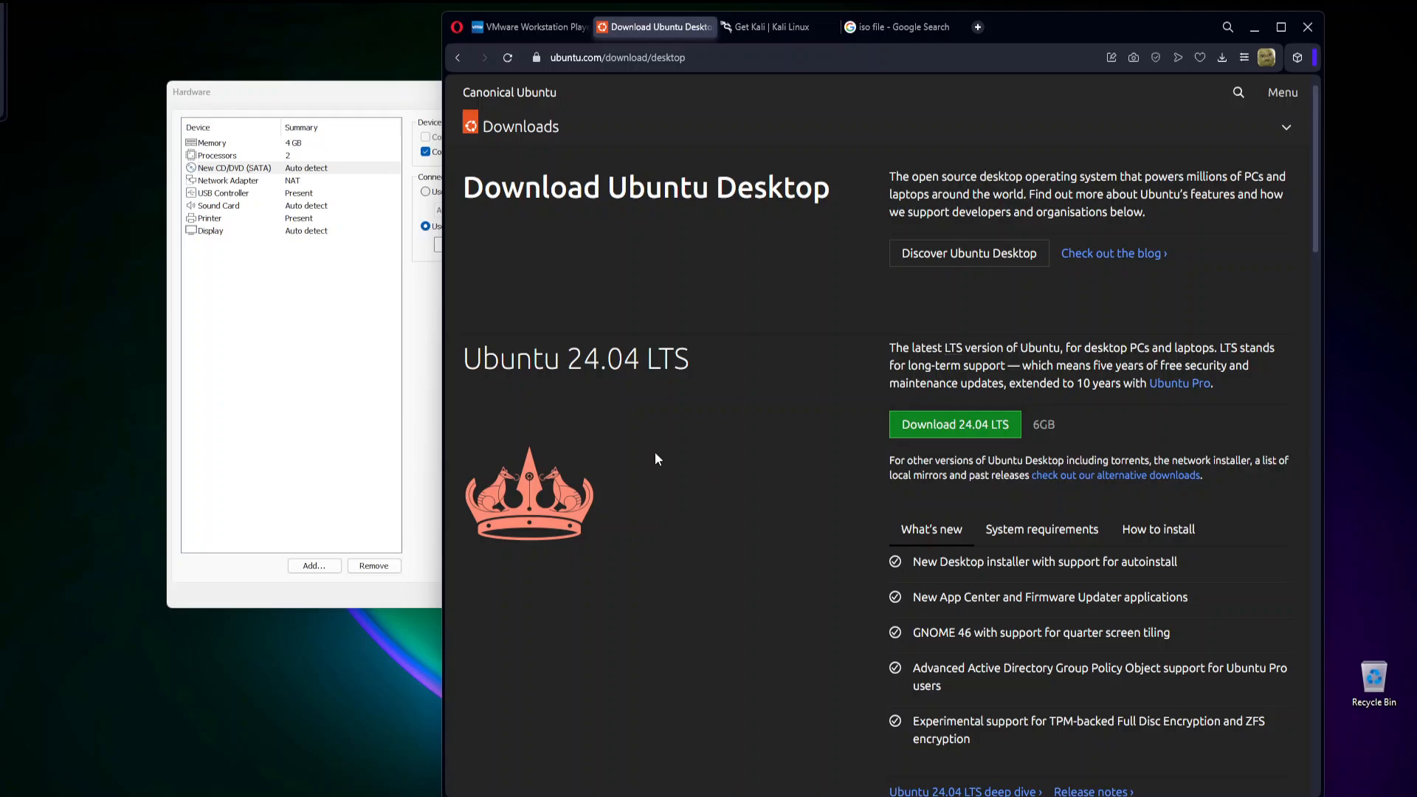
{"action": "left_click", "coordinate": [779, 28]}
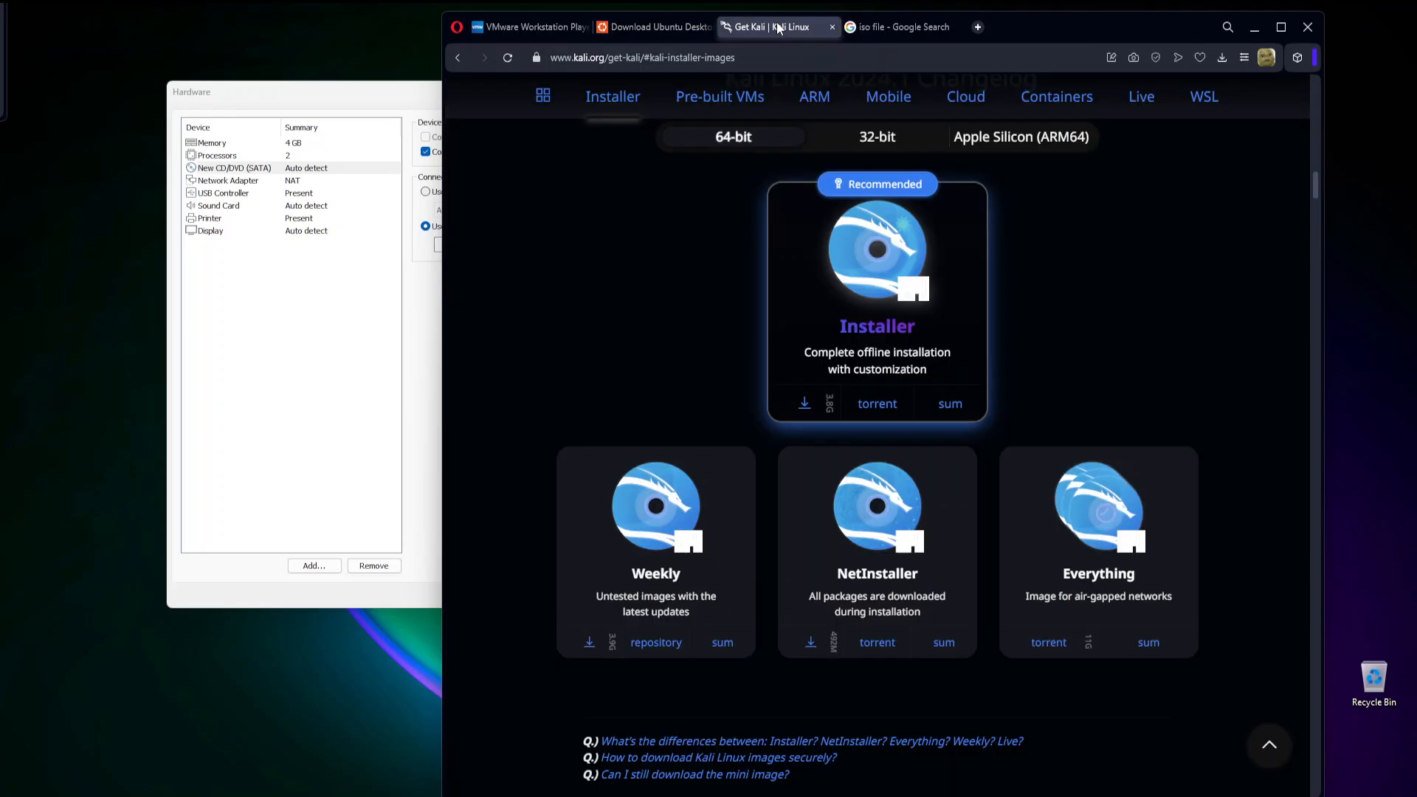
{"action": "left_click", "coordinate": [667, 22]}
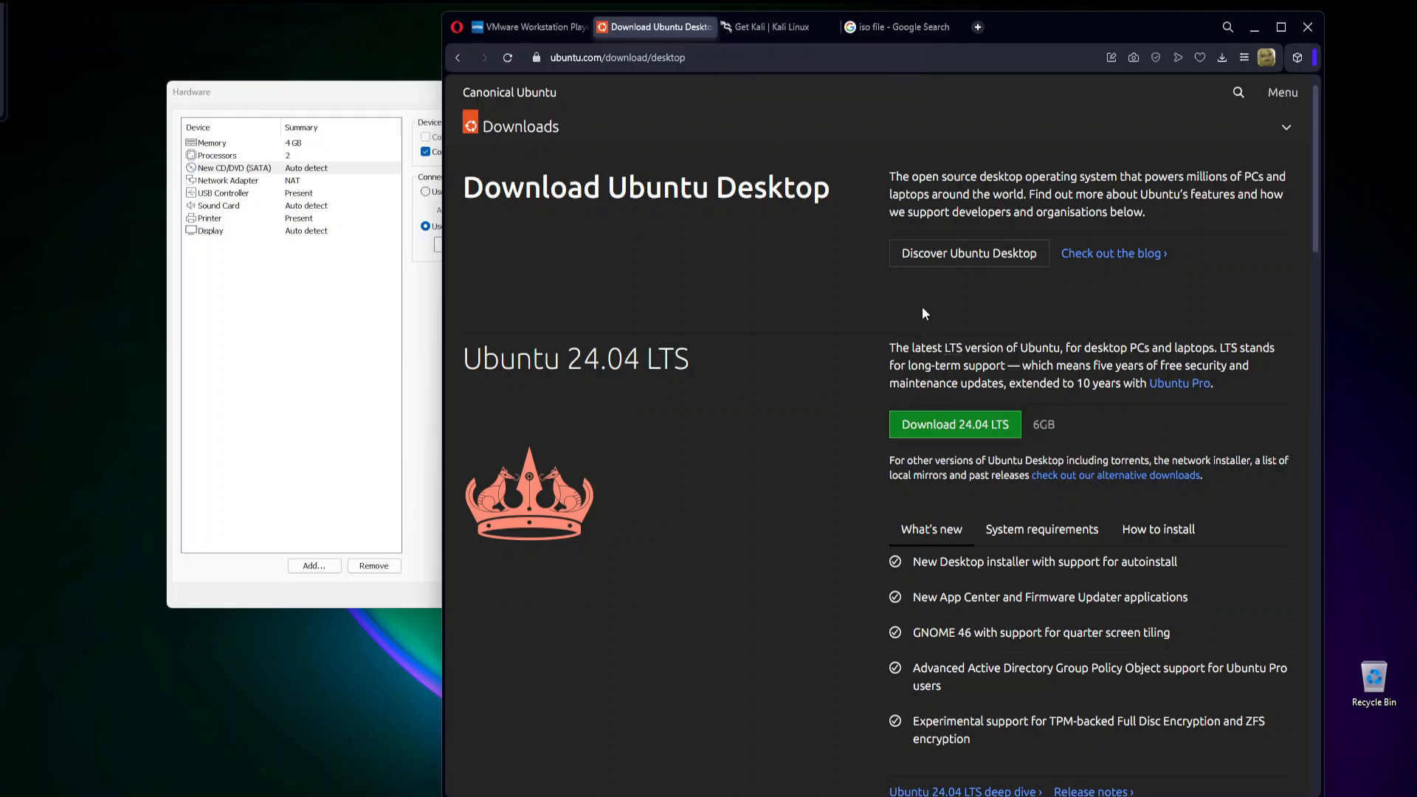
{"action": "left_click", "coordinate": [761, 37]}
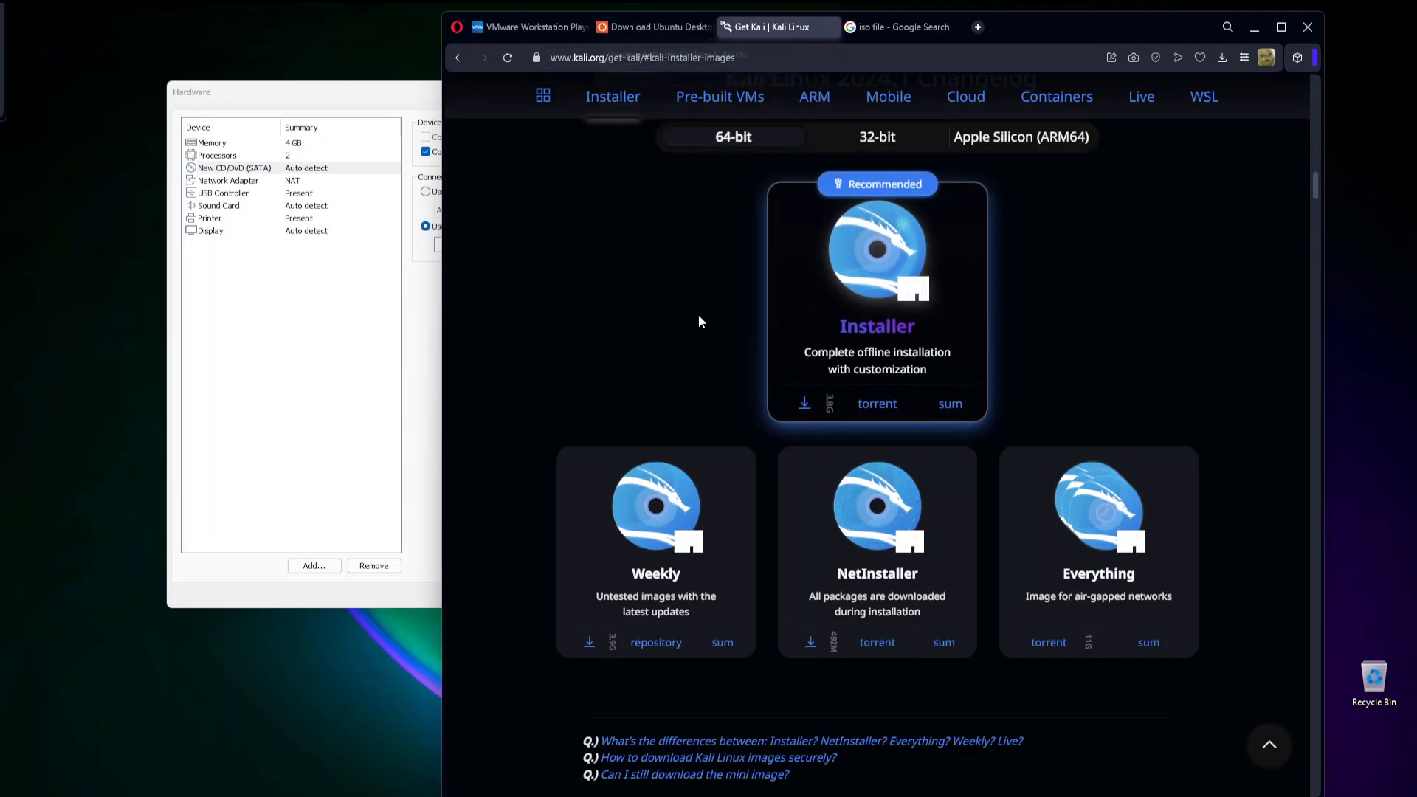
Attach ubuntu-22.04.1-desktop-amd64.iso to the virtual machine's CD/DVD drive and finish creating the Ubuntu 64-bit machine.
{"action": "left_click", "coordinate": [408, 316]}
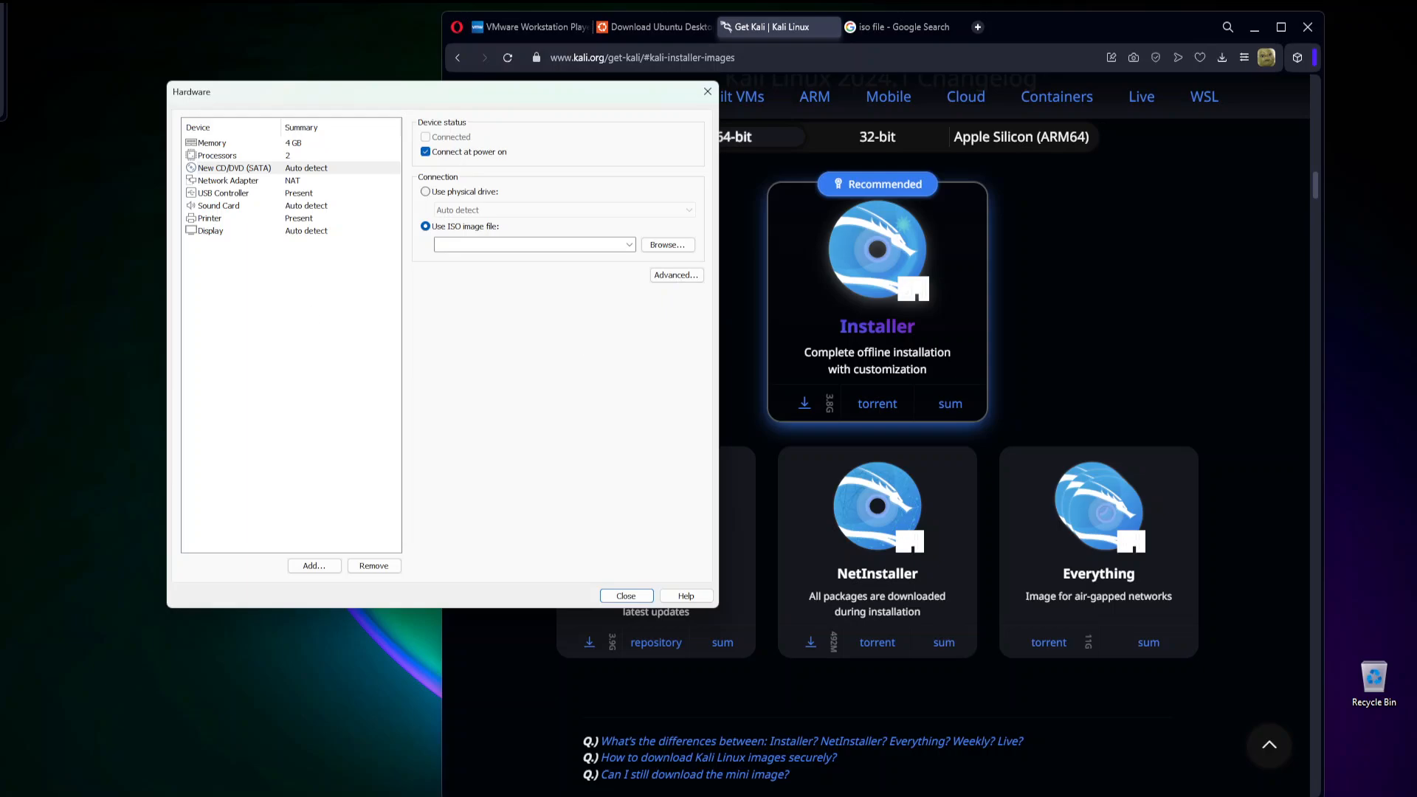
{"action": "double_click", "coordinate": [595, 246]}
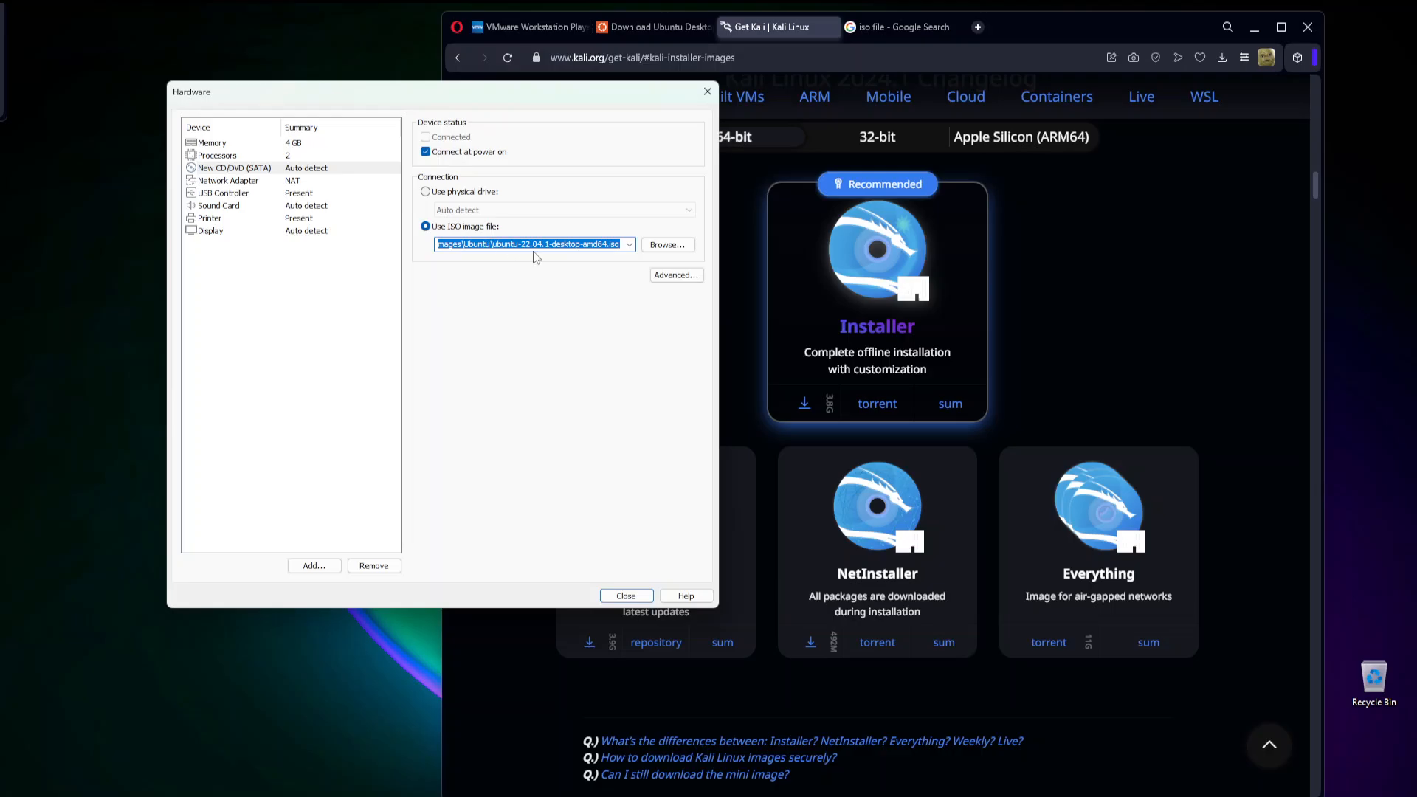
{"action": "left_click", "coordinate": [657, 248]}
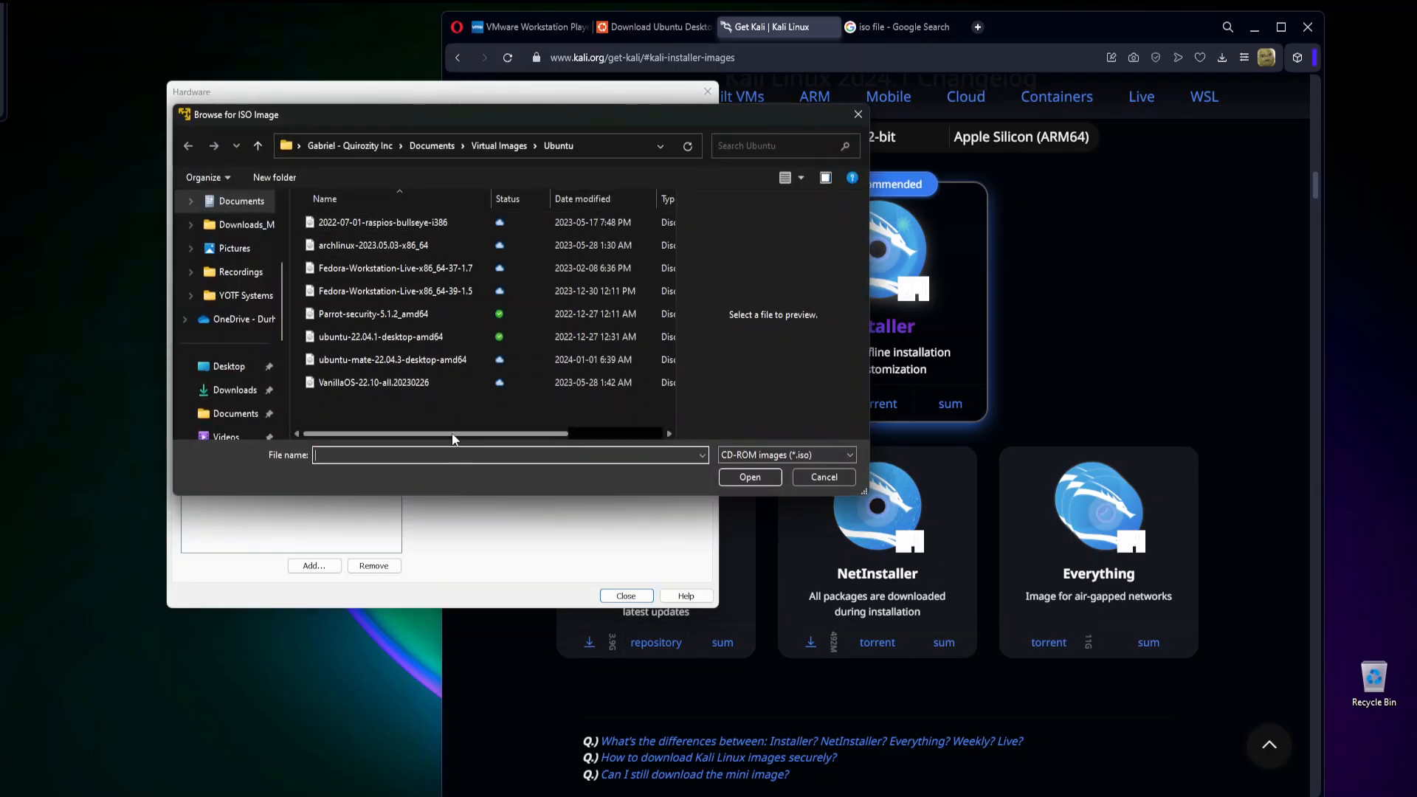
{"action": "left_click", "coordinate": [821, 479]}
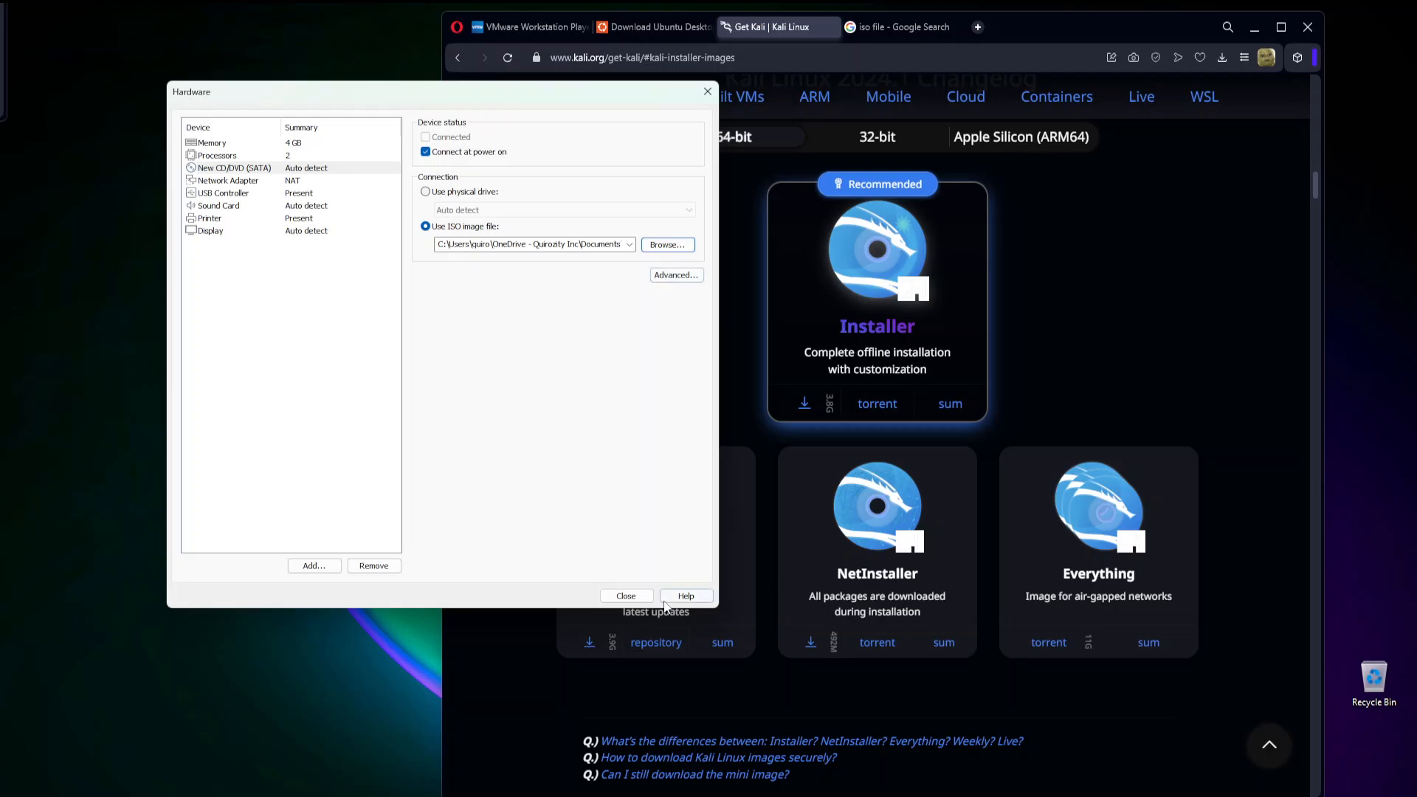
{"action": "left_click", "coordinate": [626, 597]}
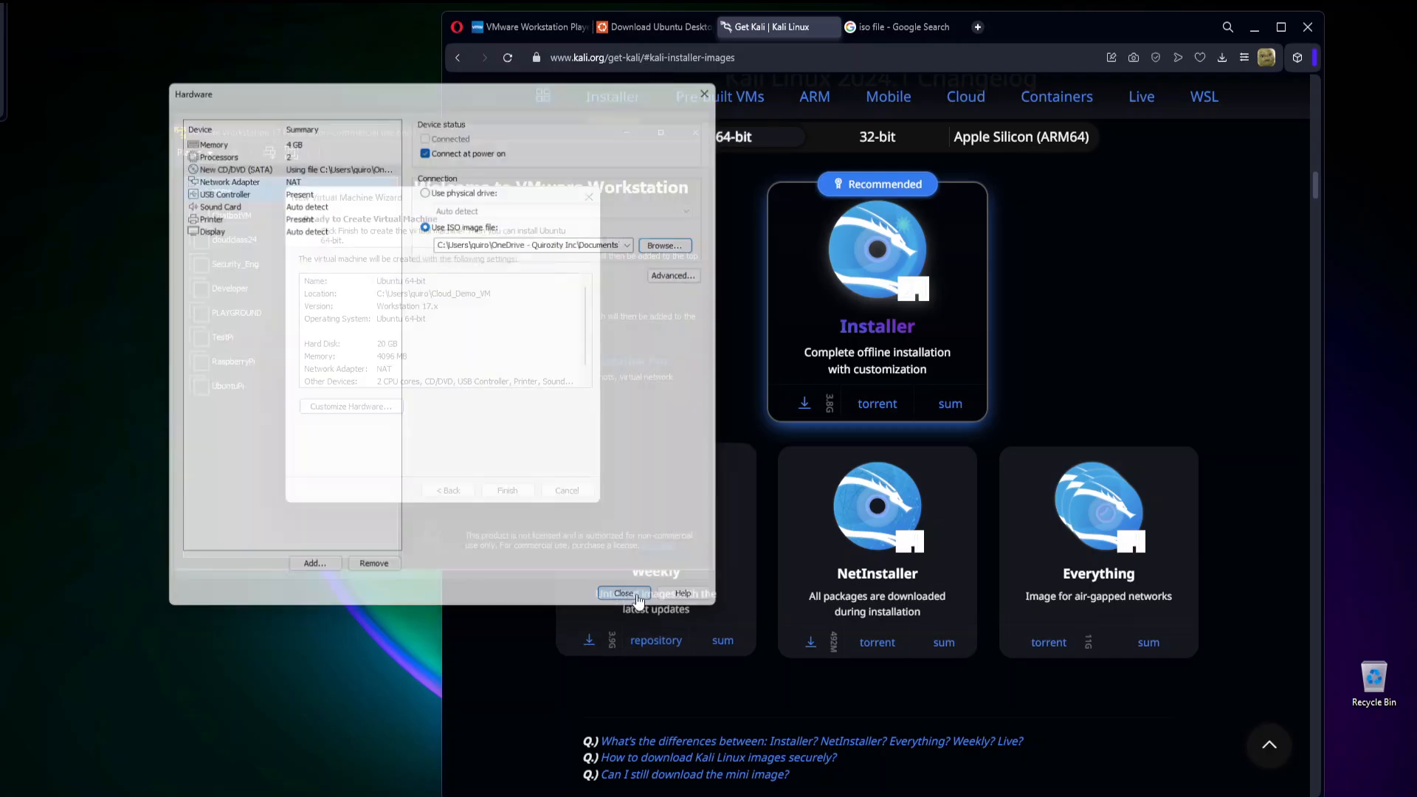
{"action": "left_click", "coordinate": [512, 492]}
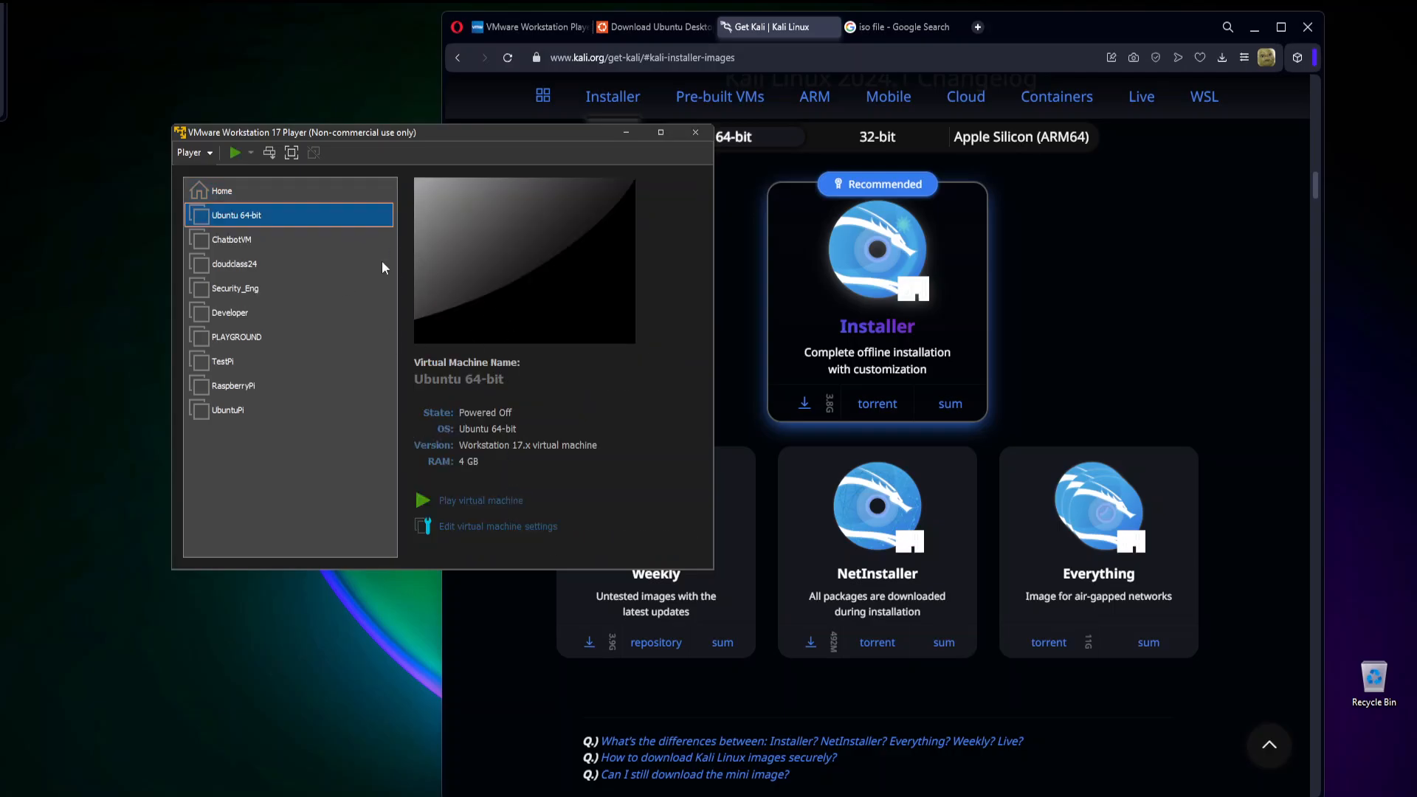
Try to edit the new virtual machine's name, and open its settings without changing anything.
{"action": "left_click", "coordinate": [434, 378]}
{"action": "left_click_drag", "start_coordinate": [434, 379], "coordinate": [494, 379]}
{"action": "left_click", "coordinate": [429, 379]}
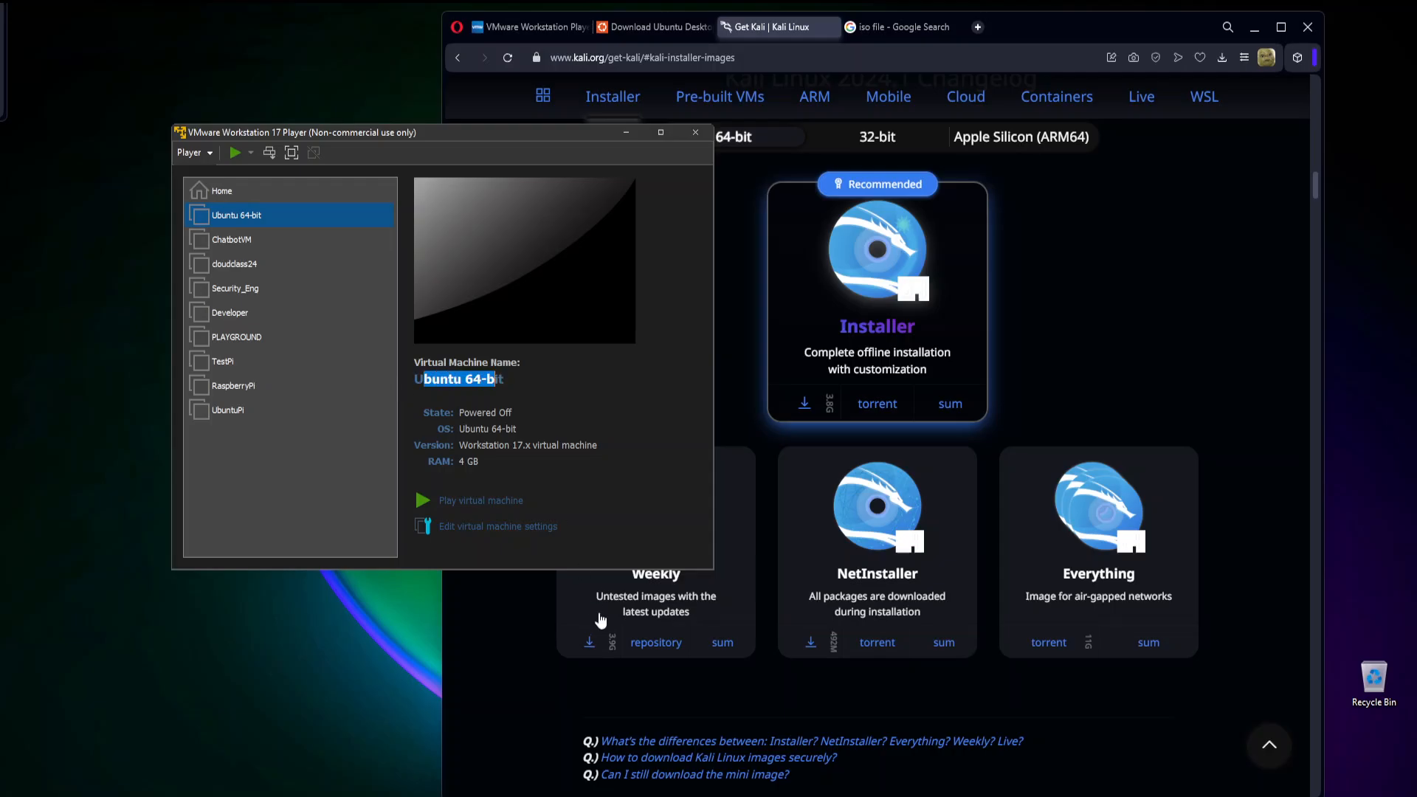
{"action": "left_click", "coordinate": [497, 526]}
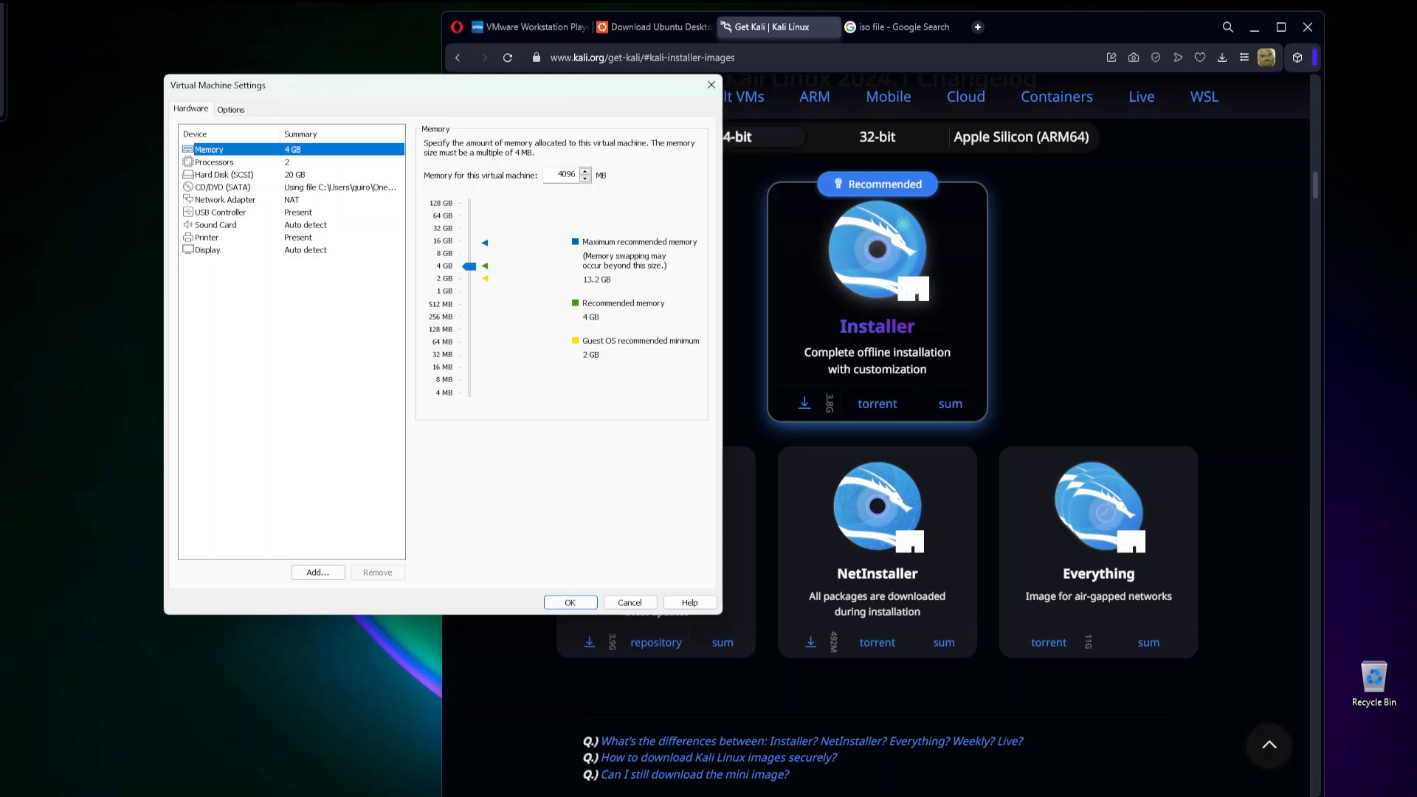
{"action": "left_click", "coordinate": [630, 602]}
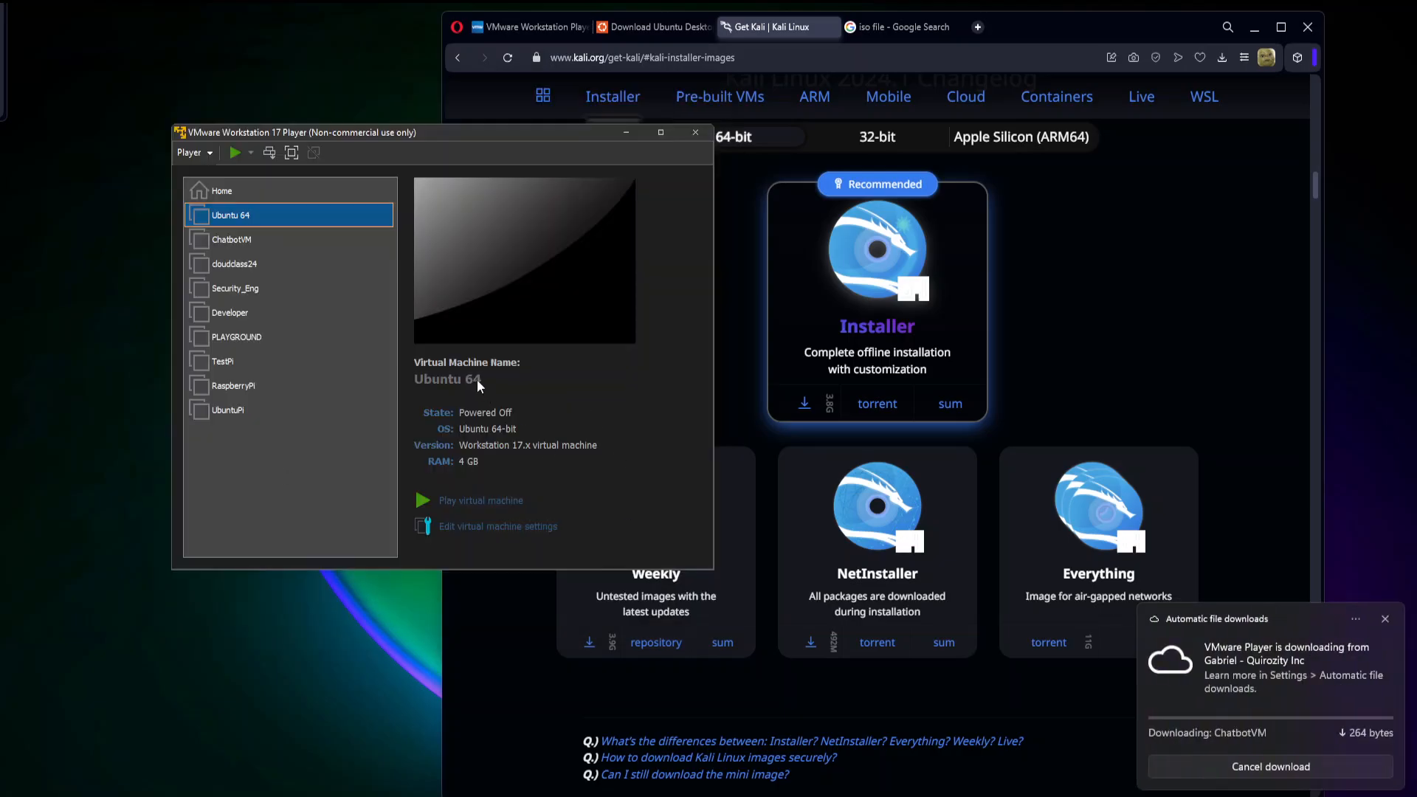
Dismiss the automatic file download notification and close the unresponsive VMware Player.
{"action": "left_click", "coordinate": [1384, 617]}
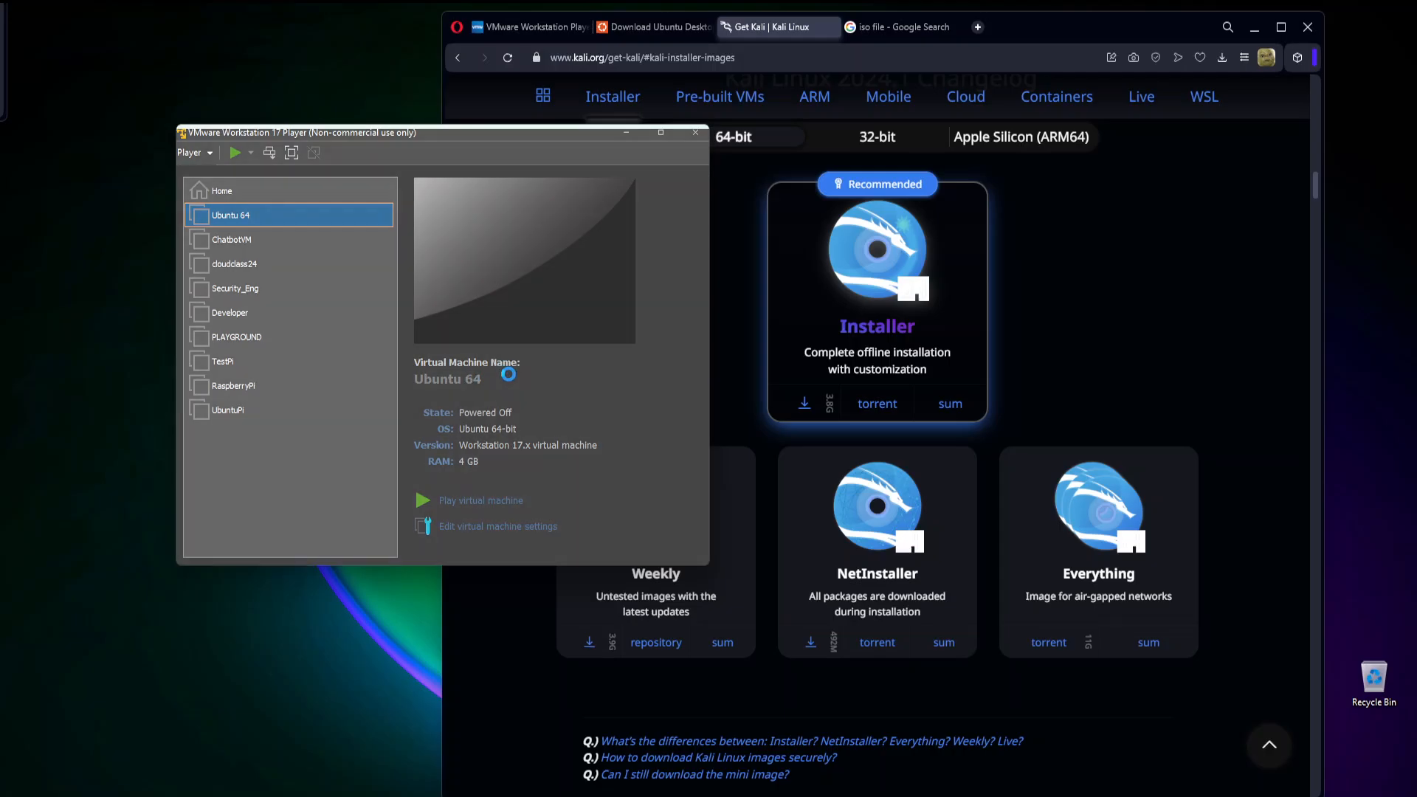
{"action": "left_click", "coordinate": [478, 399]}
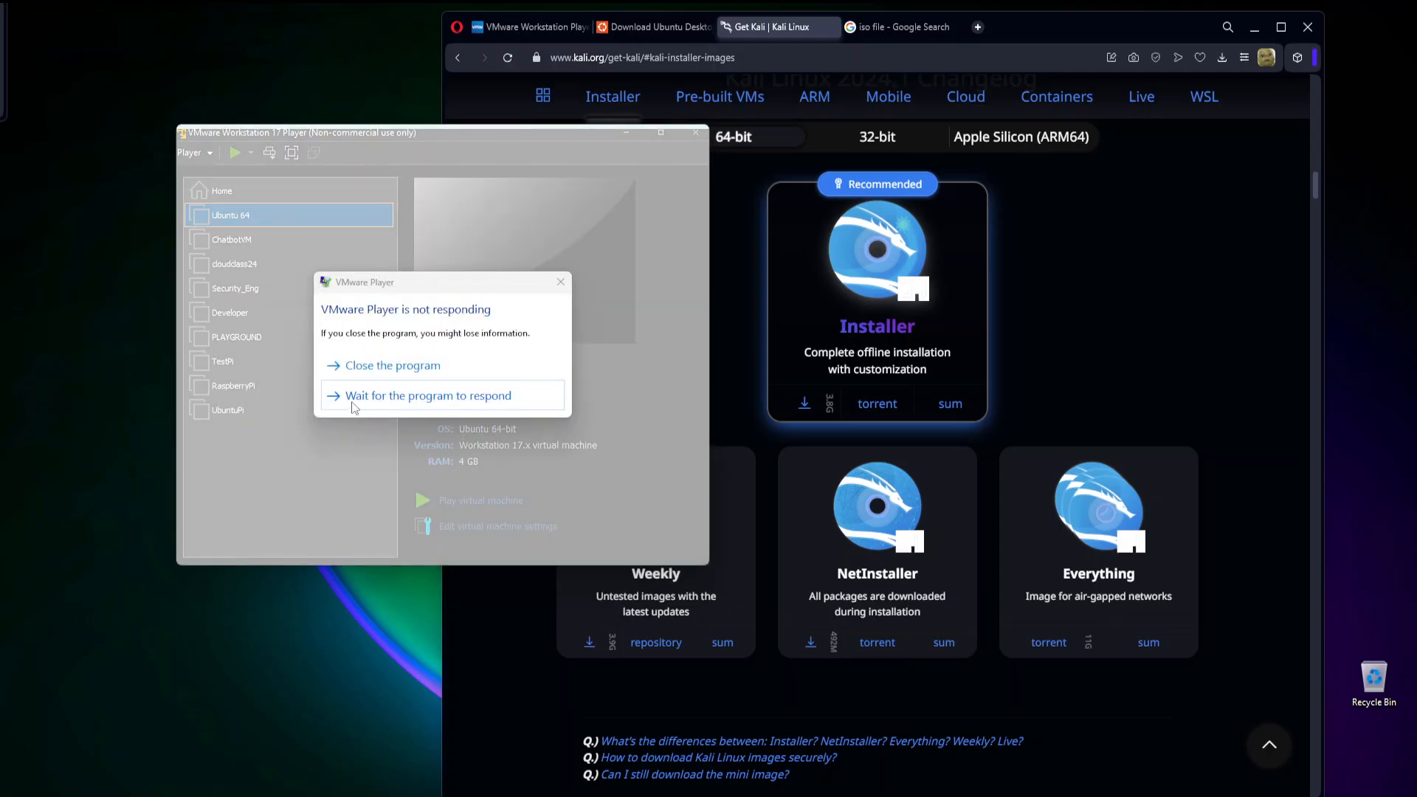
{"action": "left_click", "coordinate": [435, 366]}
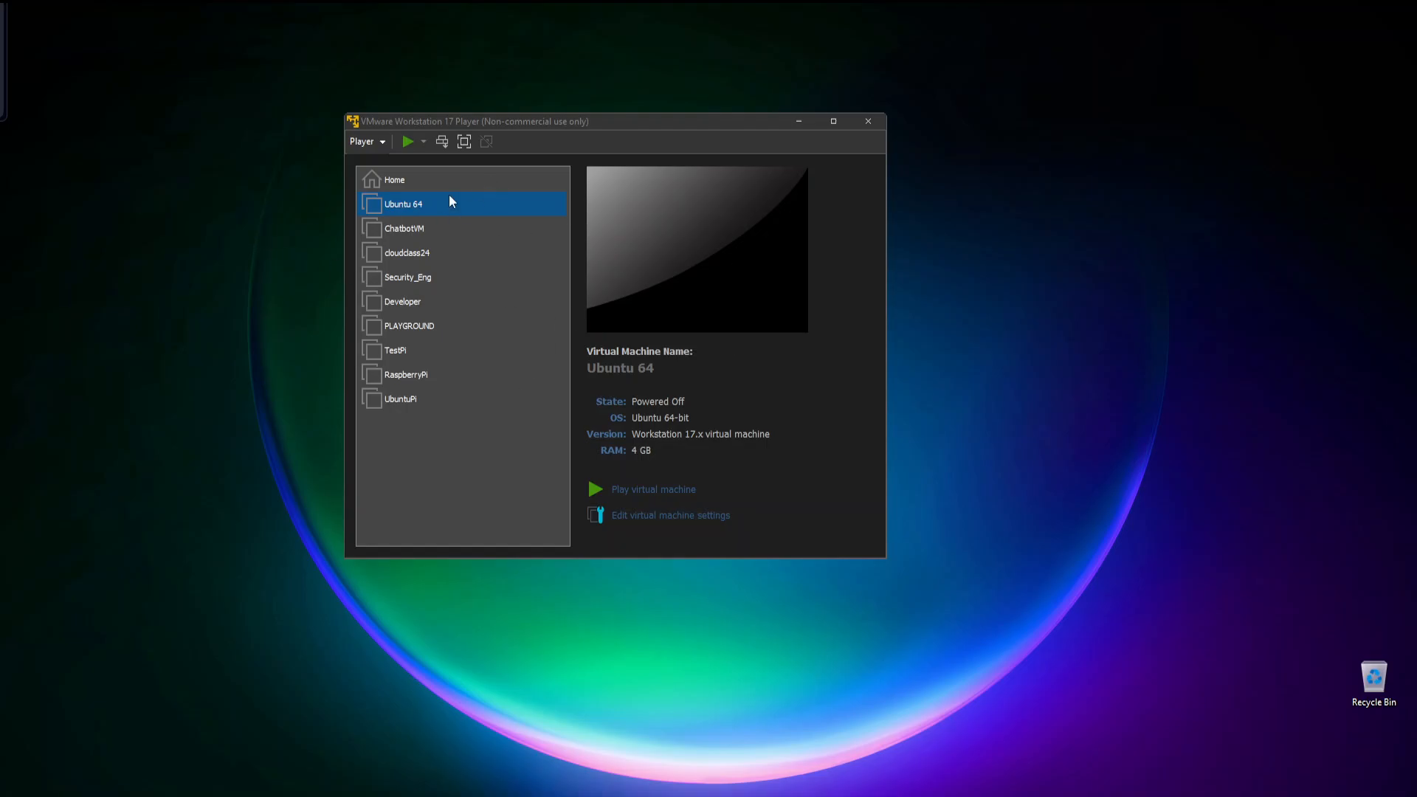
Rename the Ubuntu 64 virtual machine to Cloud_demo_machine.
{"action": "left_click", "coordinate": [669, 366]}
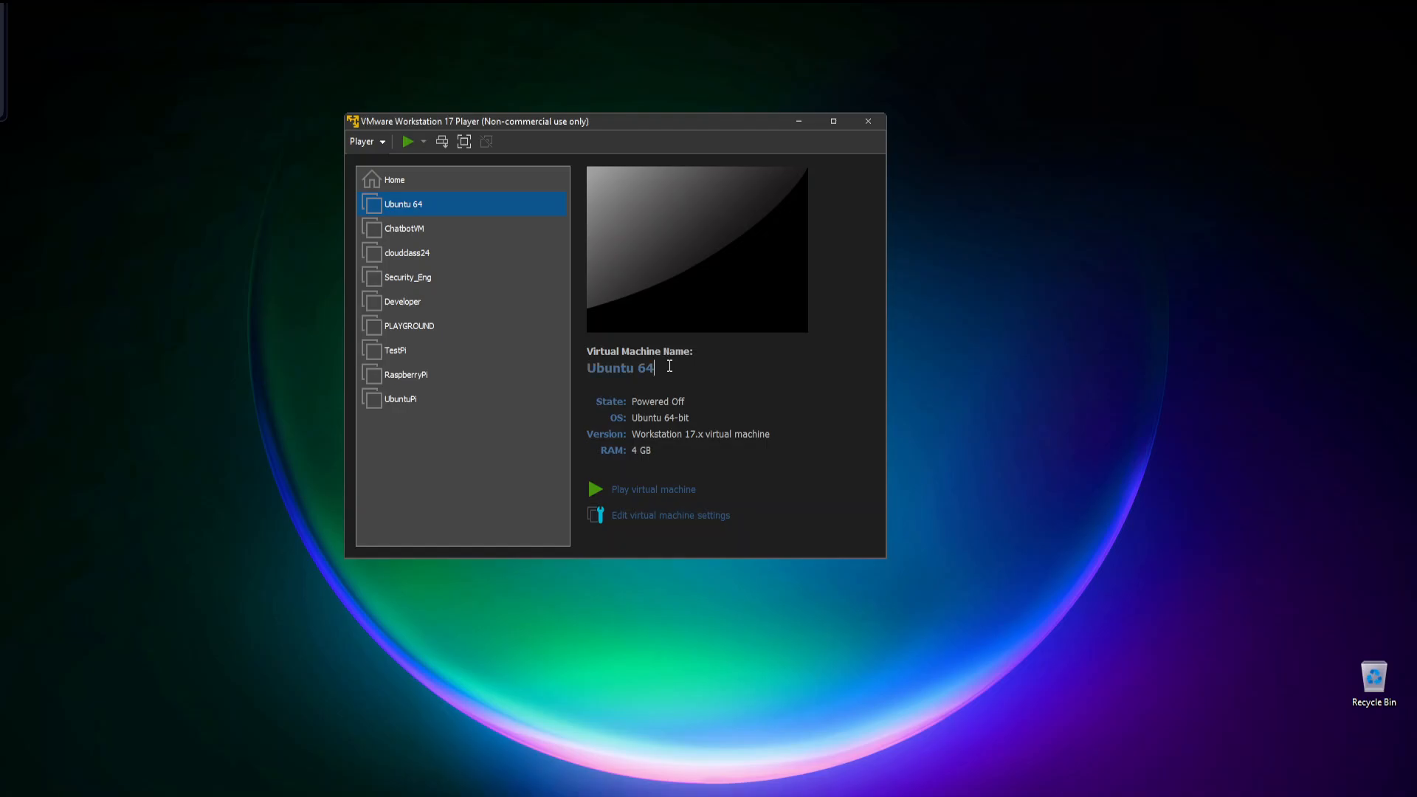
{"action": "key", "text": "ctrl+a"}
{"action": "key", "text": "BackSpace"}
{"action": "type", "text": "C:\\Users\\quiro\\Cloud_Demo_VM\\Ubuntu 64-bit.vmx"}
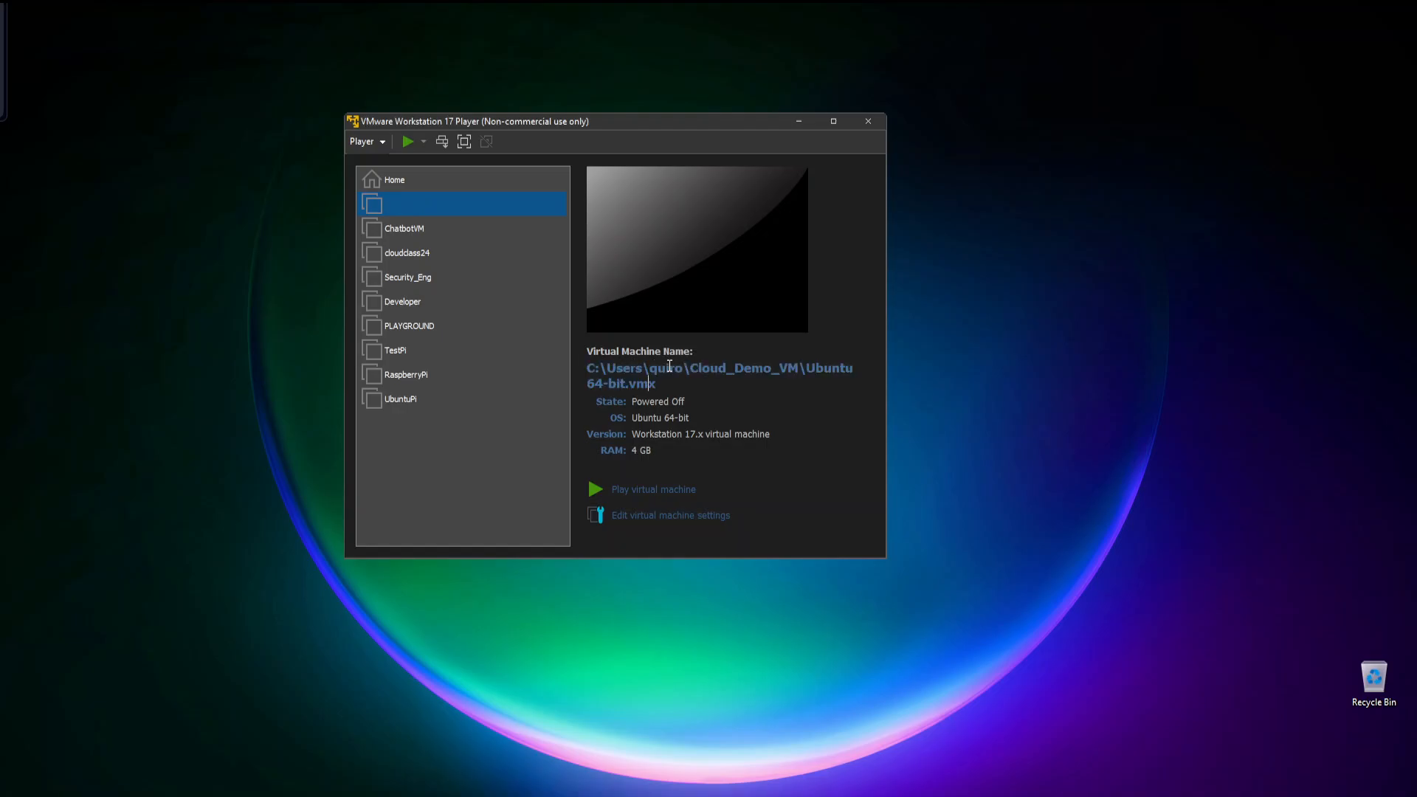
{"action": "key", "text": "BackSpace"}
{"action": "key", "text": "BackSpace"}
{"action": "key", "text": "BackSpace"}
{"action": "key", "text": "BackSpace"}
{"action": "key", "text": "BackSpace"}
{"action": "key", "text": "BackSpace"}
{"action": "key", "text": "BackSpace"}
{"action": "key", "text": "BackSpace"}
{"action": "key", "text": "BackSpace"}
{"action": "key", "text": "BackSpace"}
{"action": "key", "text": "BackSpace"}
{"action": "key", "text": "ctrl+a"}
{"action": "key", "text": "BackSpace"}
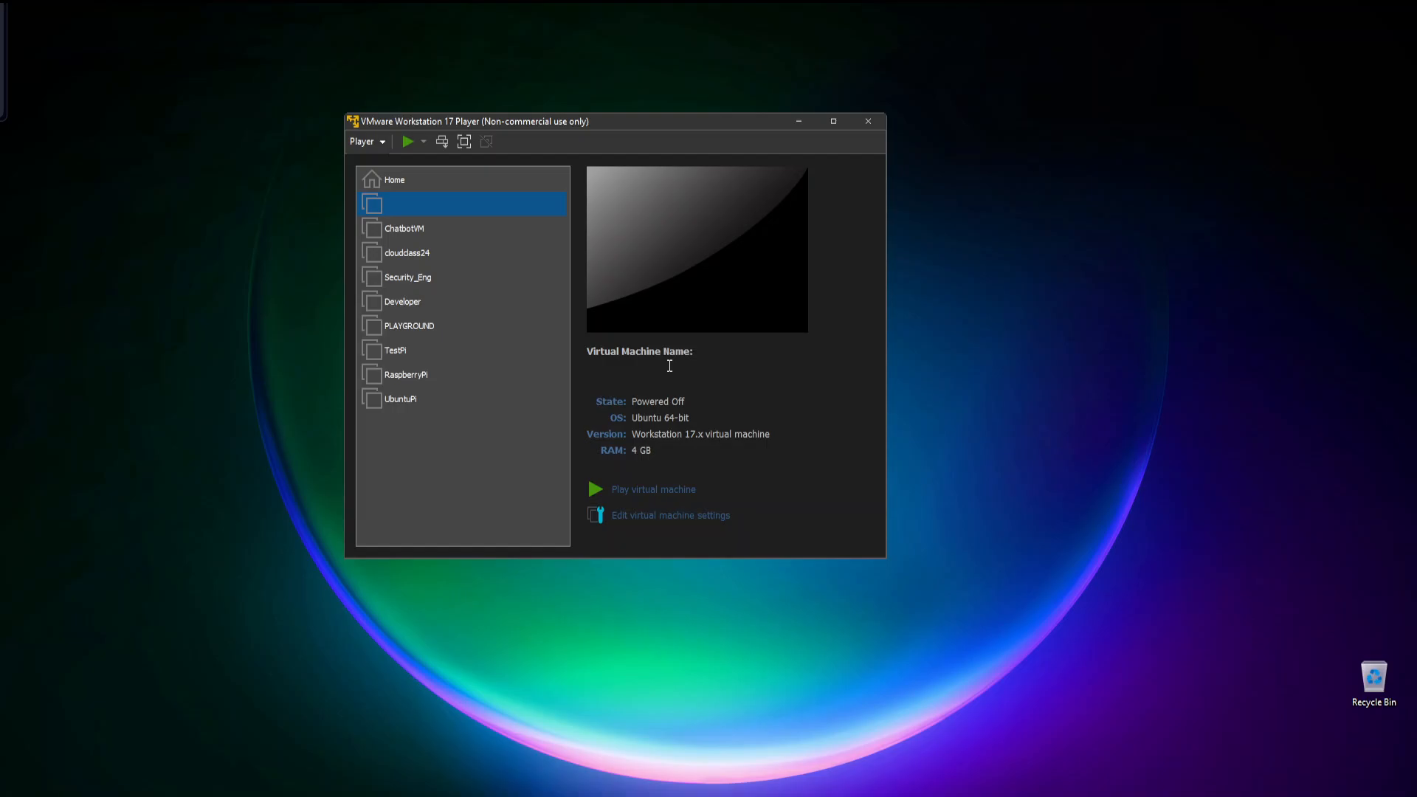
{"action": "type", "text": "Cloud_demo_machine"}
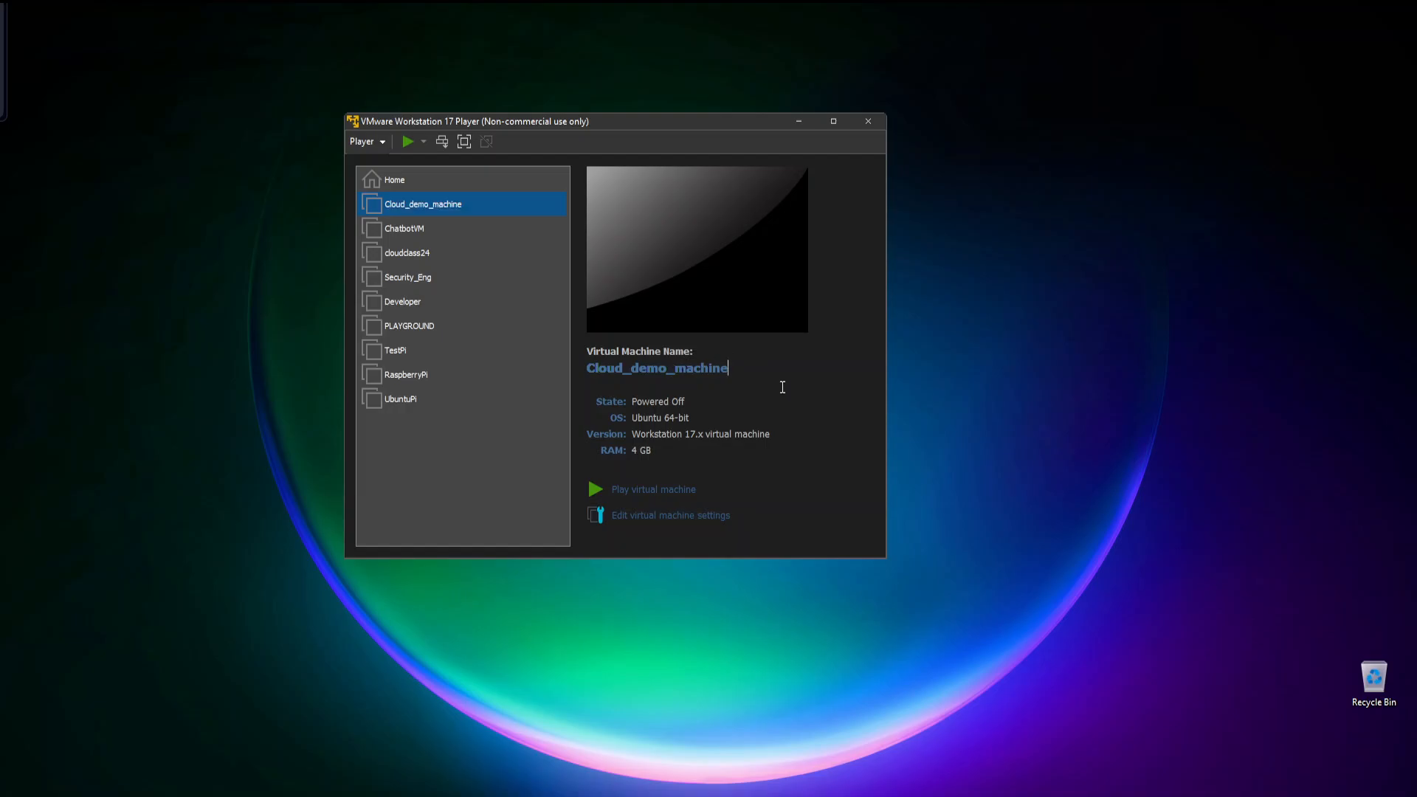
Start Cloud_demo_machine, dismiss the removable devices hint, and release the input back to the host to reposition the window.
{"action": "left_click", "coordinate": [673, 490]}
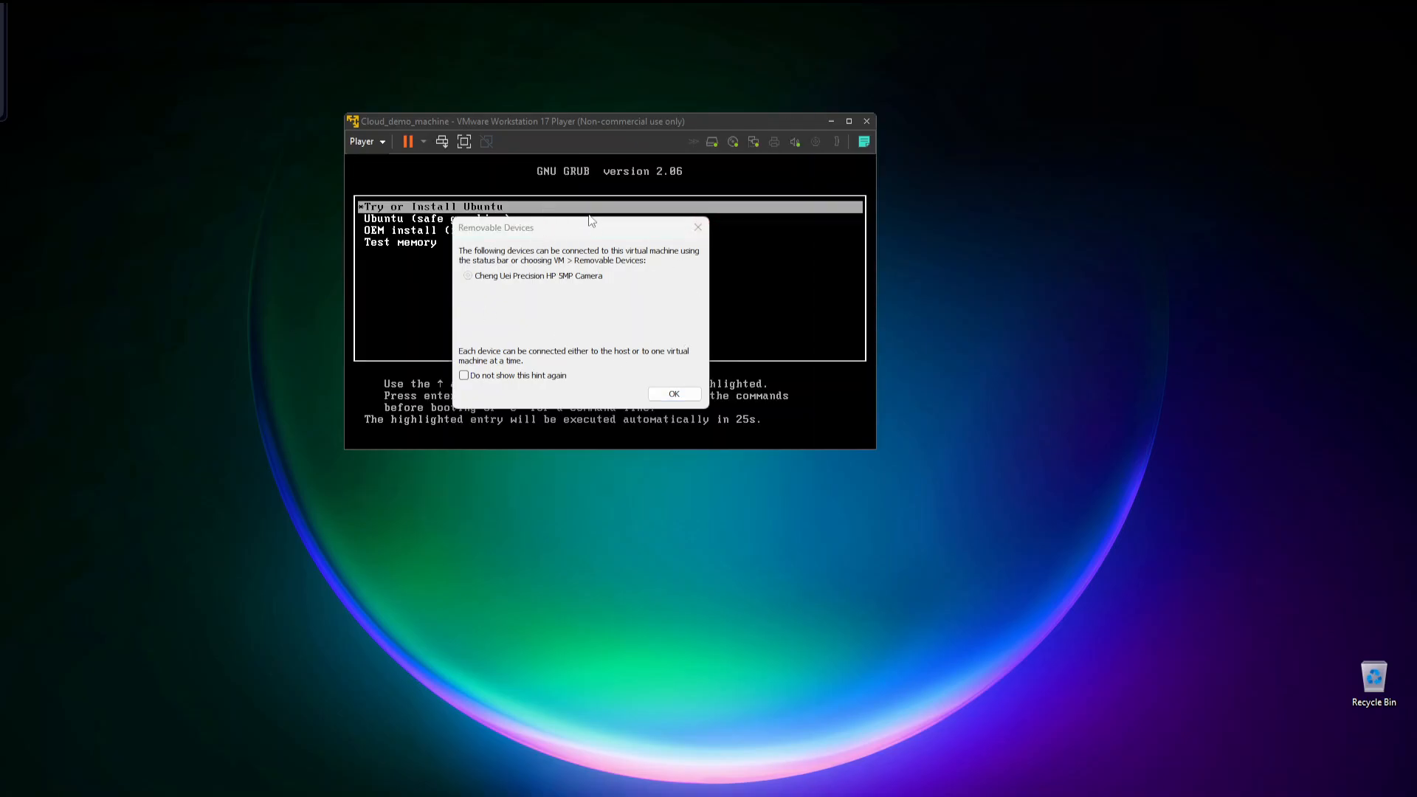
{"action": "left_click", "coordinate": [702, 228]}
{"action": "left_click", "coordinate": [552, 216]}
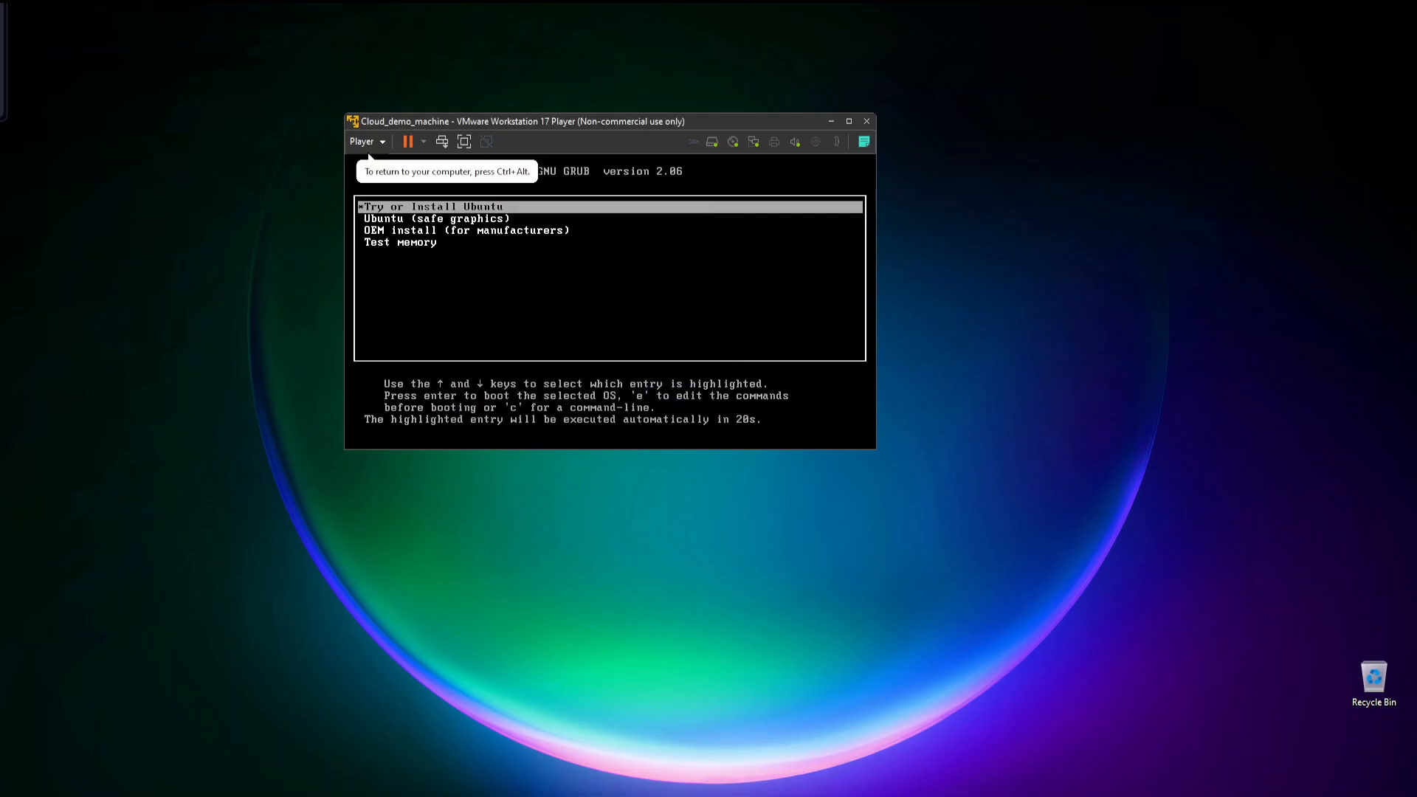
{"action": "key", "text": "ctrl+alt"}
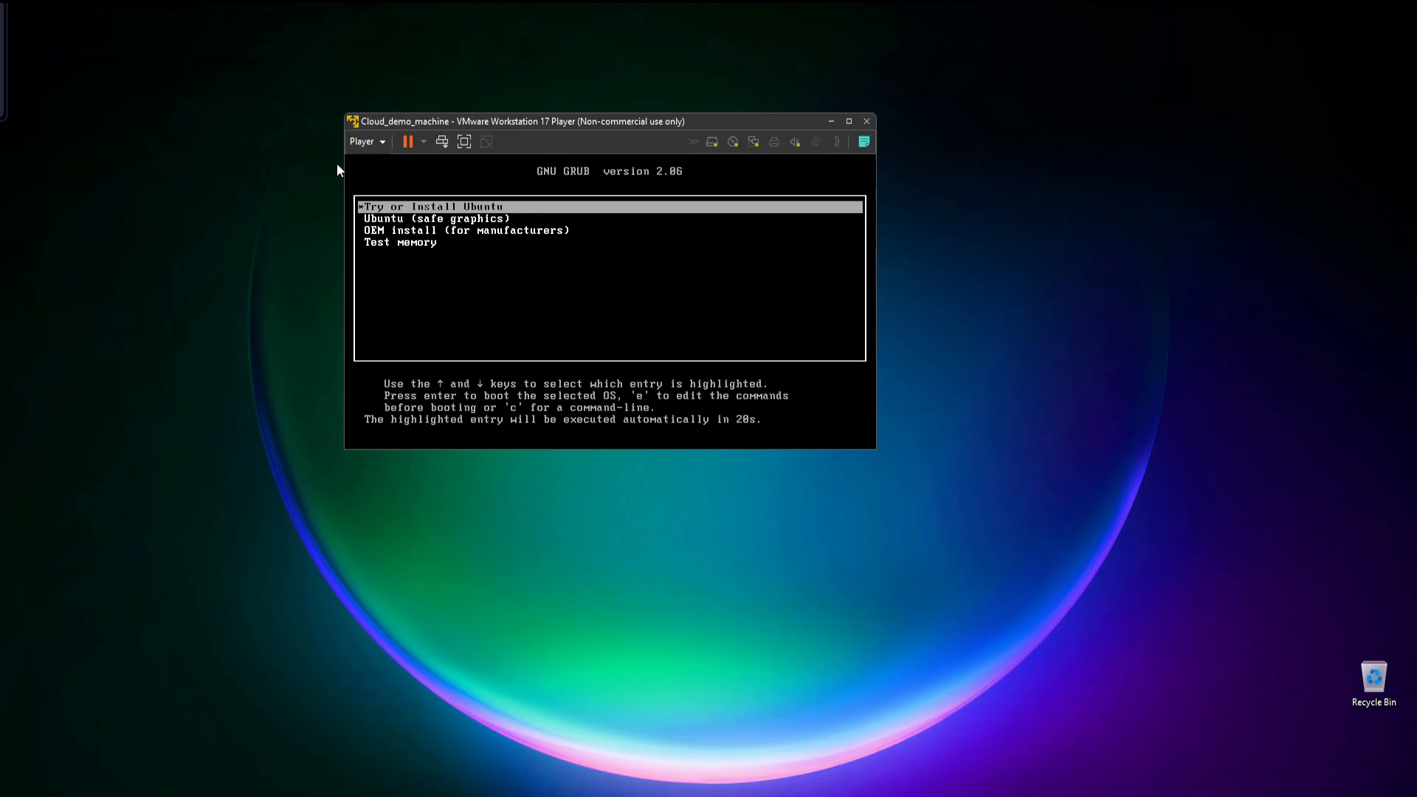
{"action": "left_click_drag", "start_coordinate": [494, 122], "coordinate": [474, 161]}
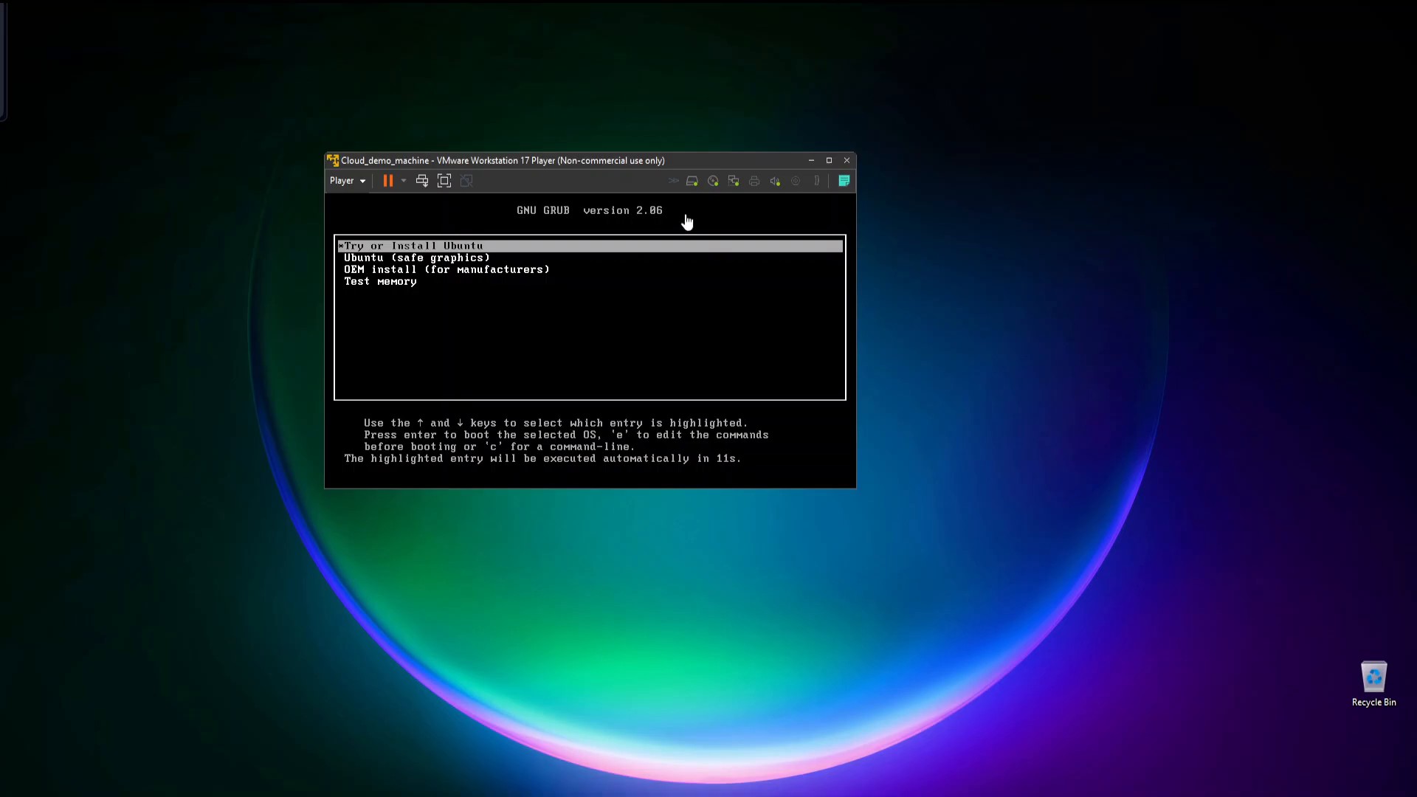
Boot the virtual machine with the Try or Install Ubuntu entry and move its enlarged window further up the desktop.
{"action": "left_click", "coordinate": [706, 246]}
{"action": "key", "text": "Down"}
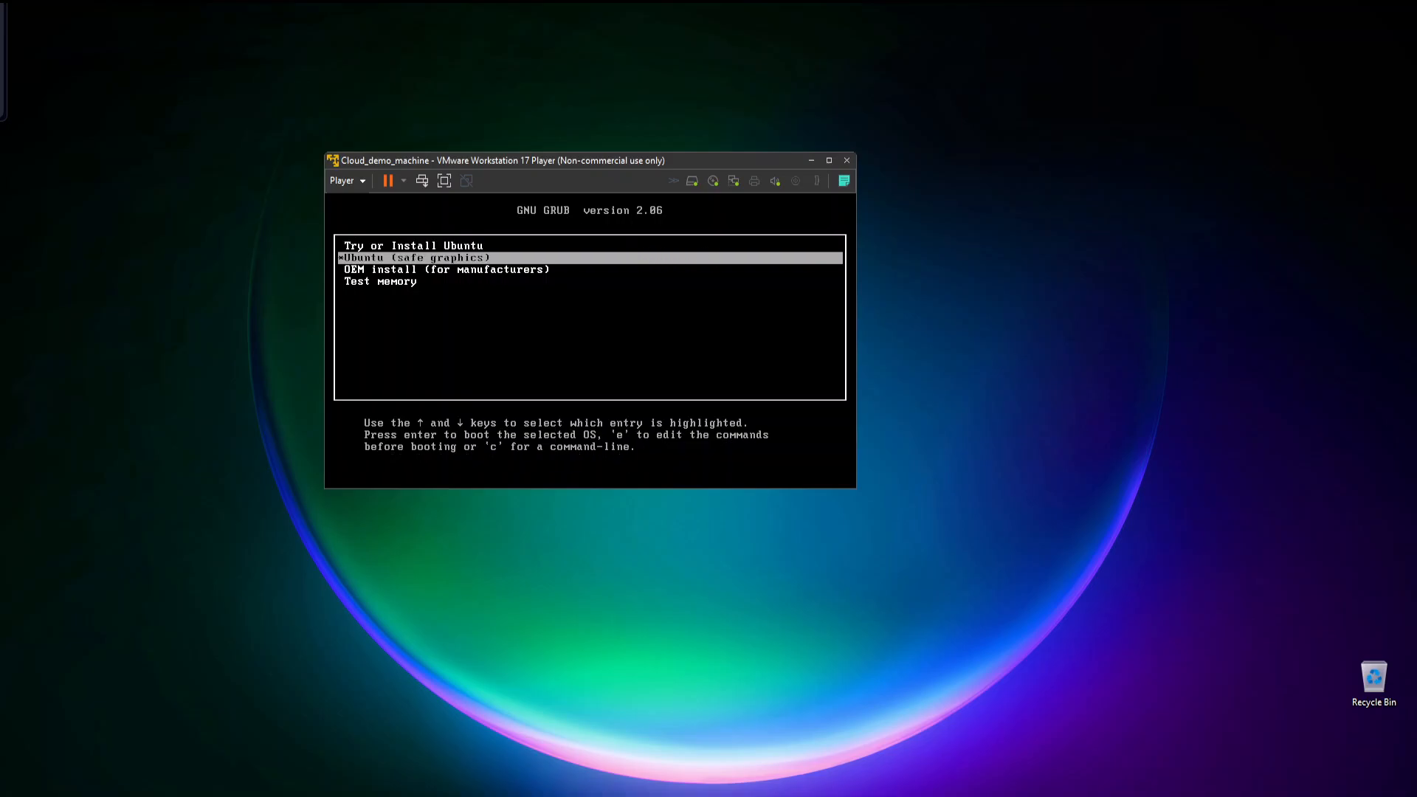
{"action": "key", "text": "Up"}
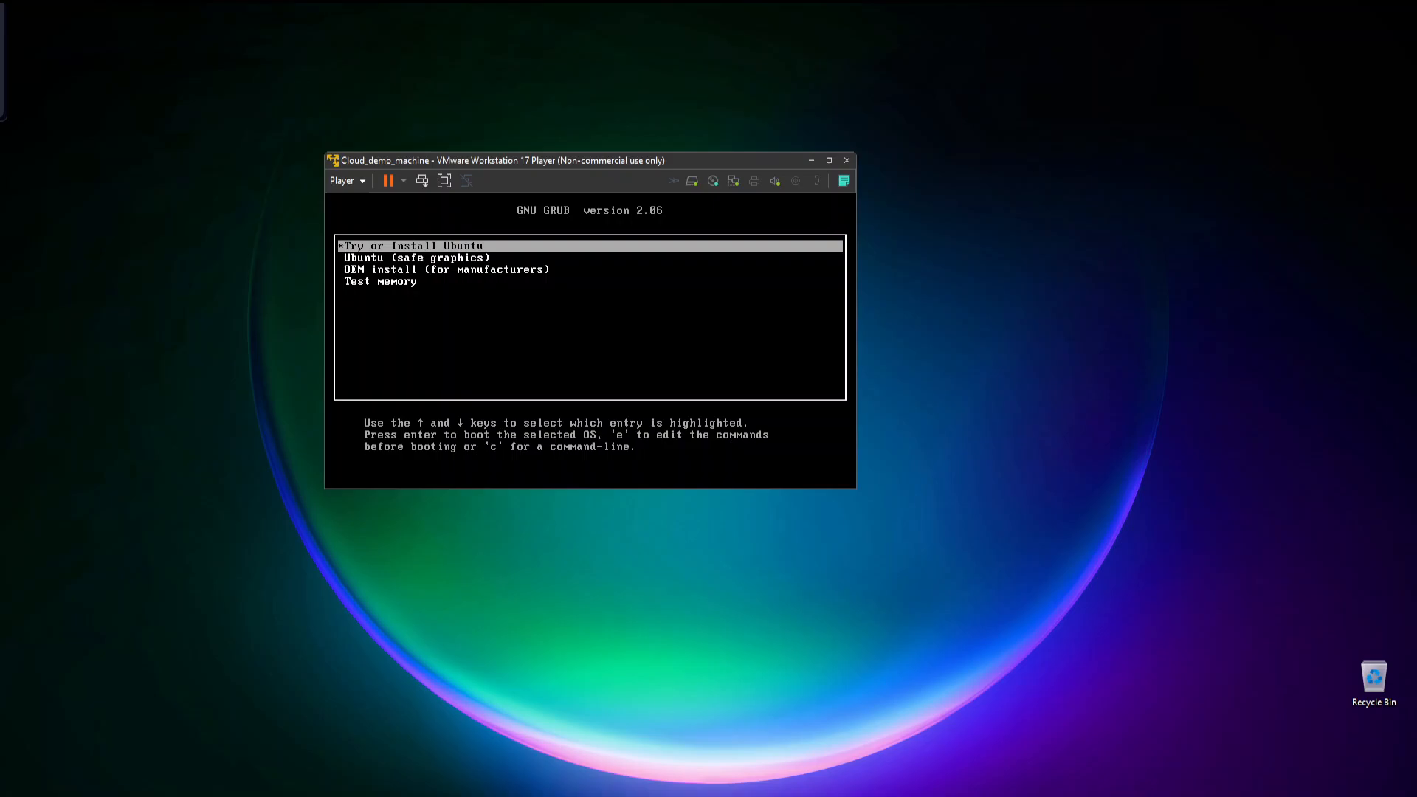
{"action": "key", "text": "Return"}
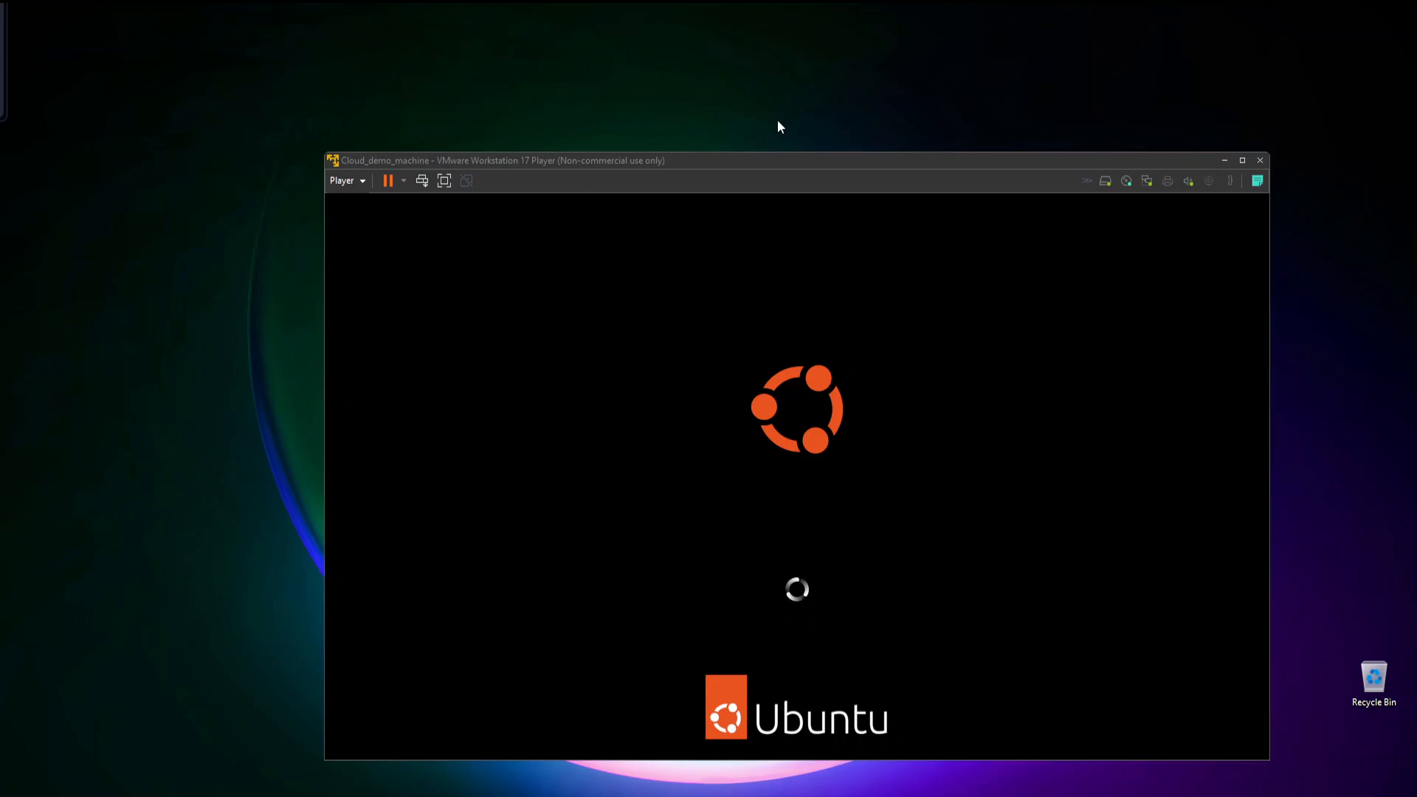
{"action": "left_click_drag", "start_coordinate": [754, 160], "coordinate": [656, 111]}
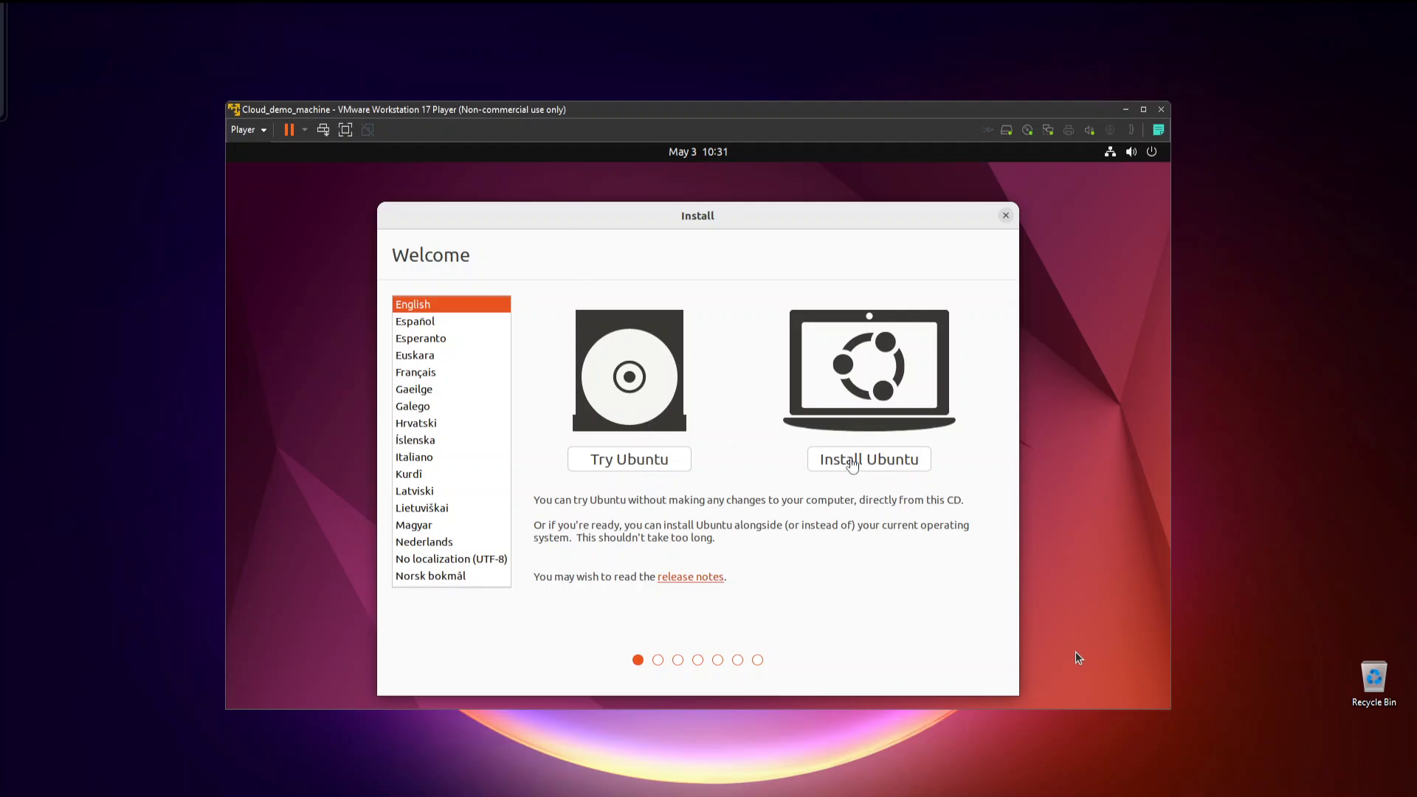
Begin installing Ubuntu in English with the English (US) keyboard layout, choosing Minimal installation and downloading updates during installation.
{"action": "left_click", "coordinate": [852, 464]}
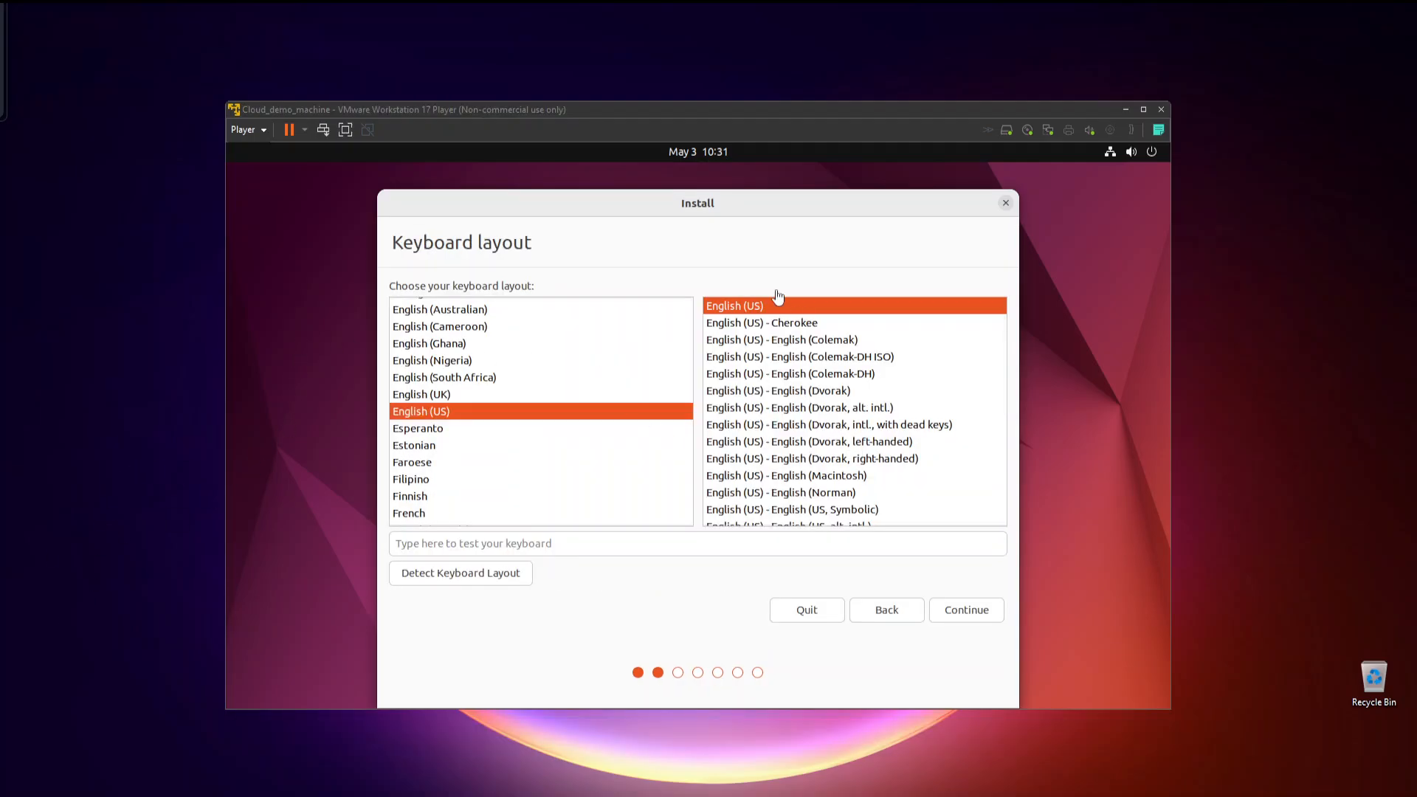
{"action": "left_click", "coordinate": [958, 613]}
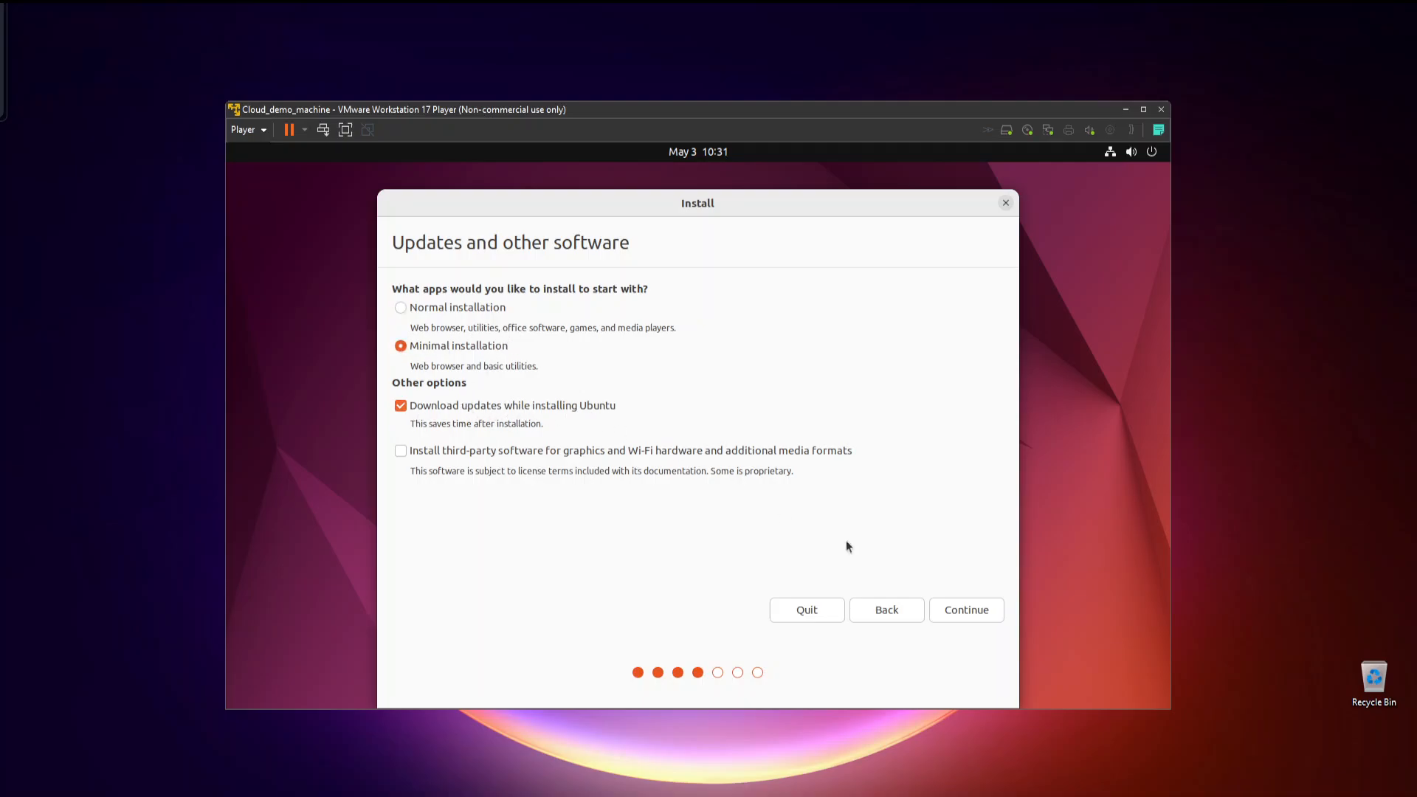
{"action": "left_click", "coordinate": [949, 612]}
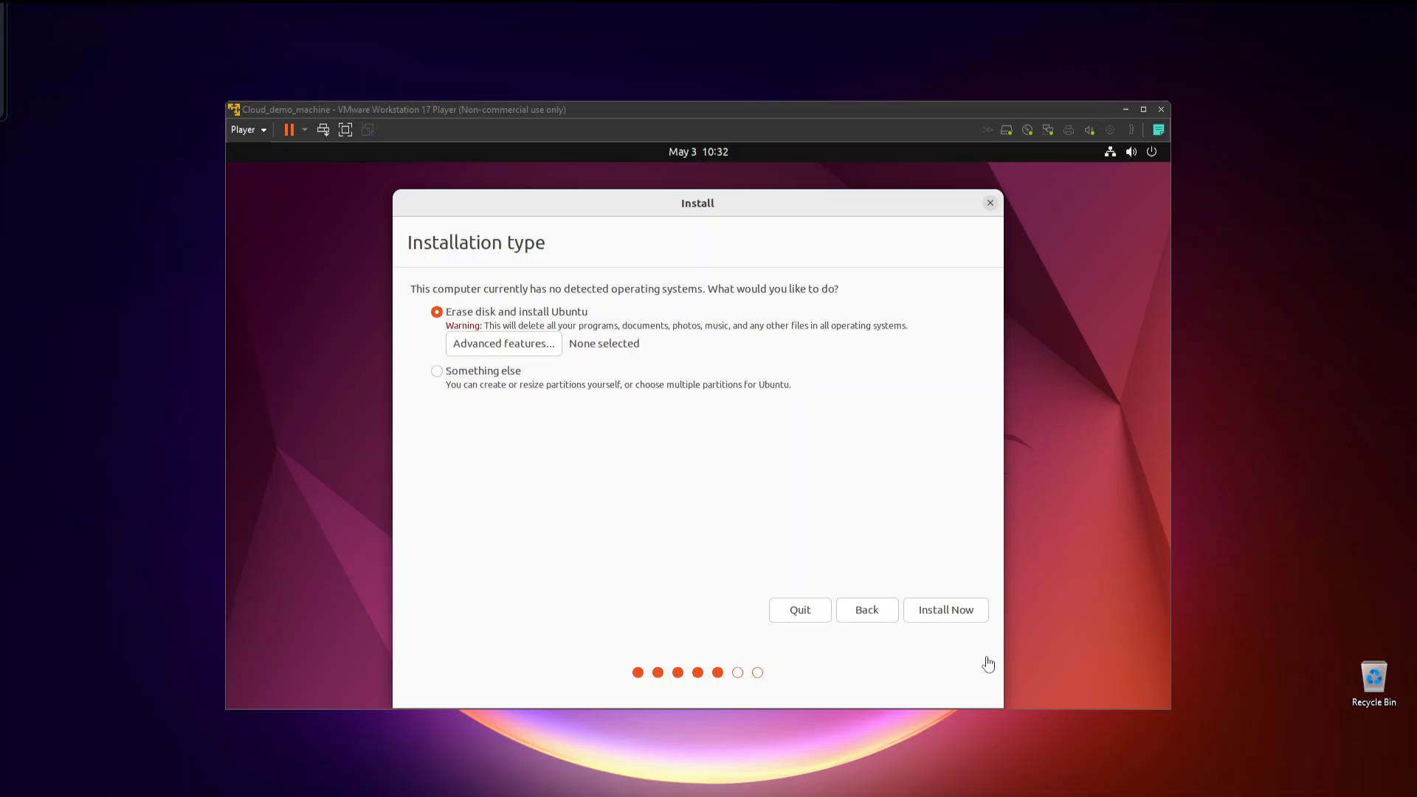
Install with Erase disk and install Ubuntu, accept writing the changes to disk, and set the location to Toronto.
{"action": "left_click", "coordinate": [947, 610]}
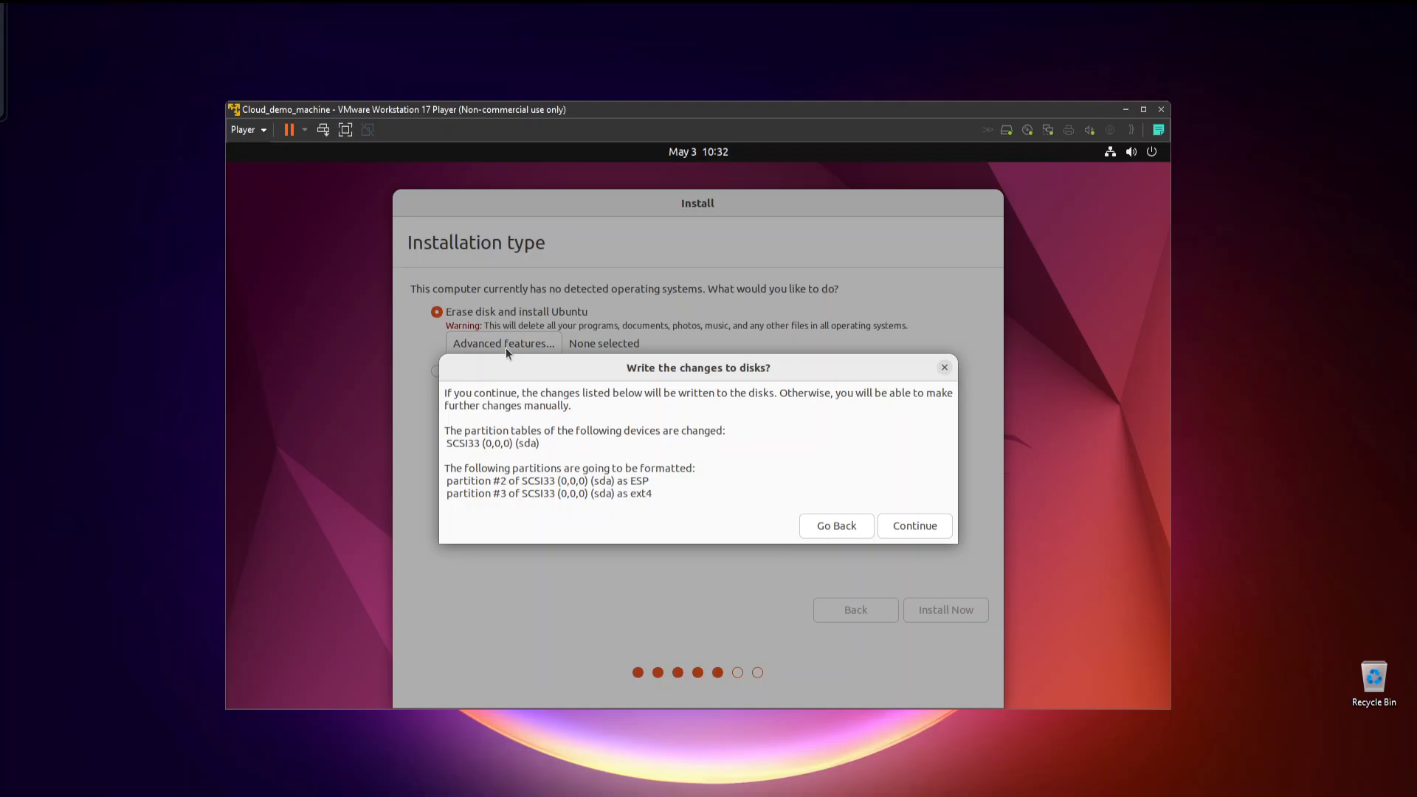
{"action": "left_click", "coordinate": [918, 530]}
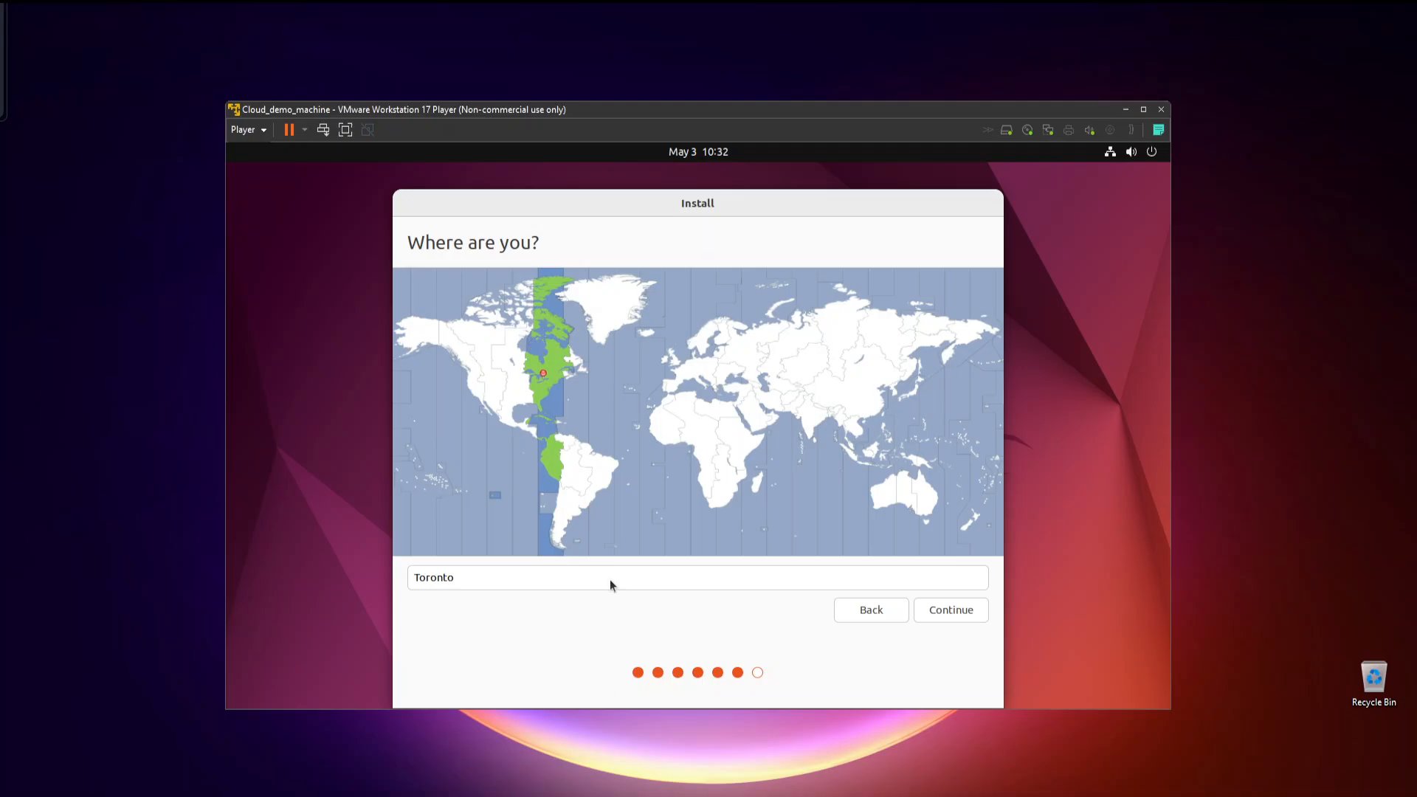
{"action": "left_click", "coordinate": [954, 611]}
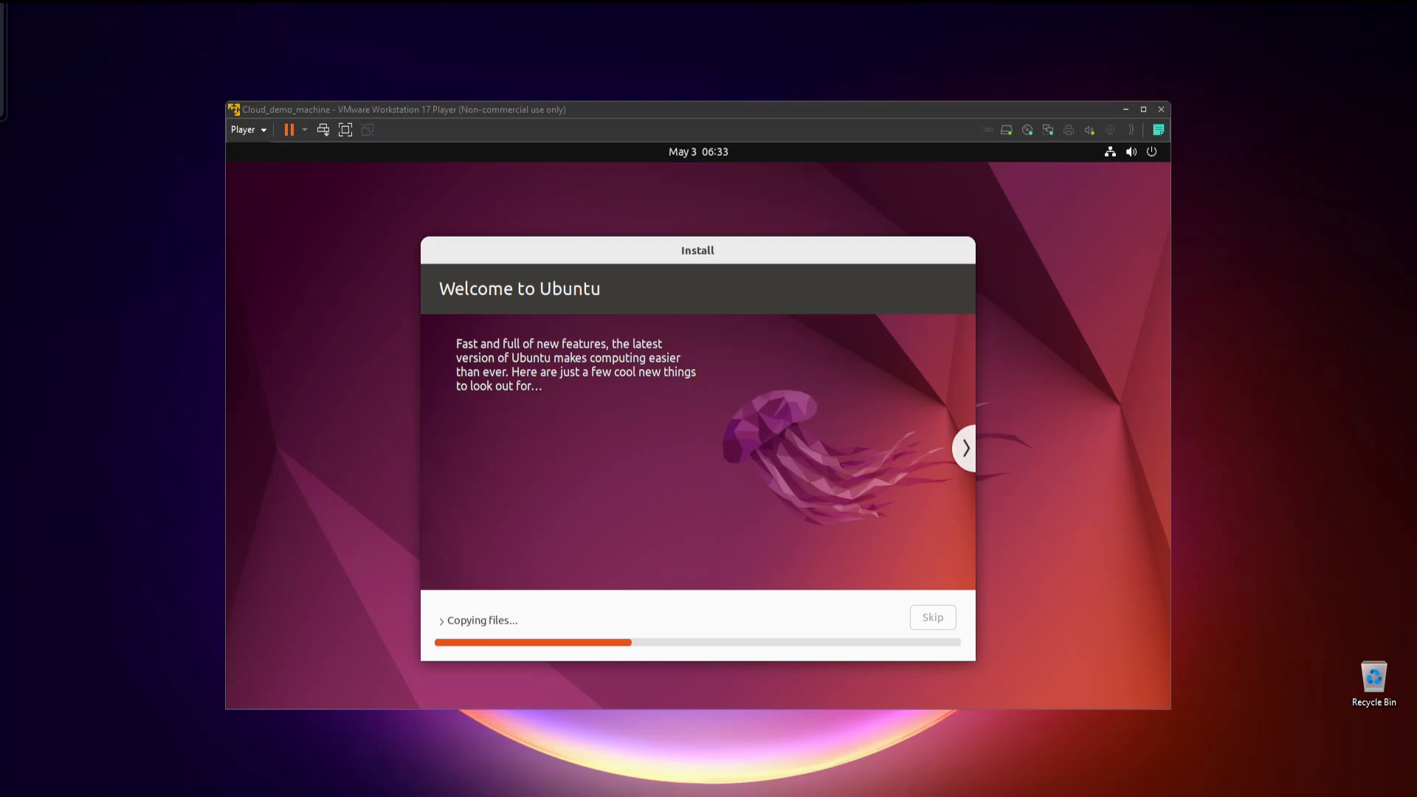
Bring the File Explorer window over the virtual machine to examine the Windows (C:) drive, checking the installer's progress in between.
{"action": "left_click_drag", "start_coordinate": [0, 19], "coordinate": [863, 189]}
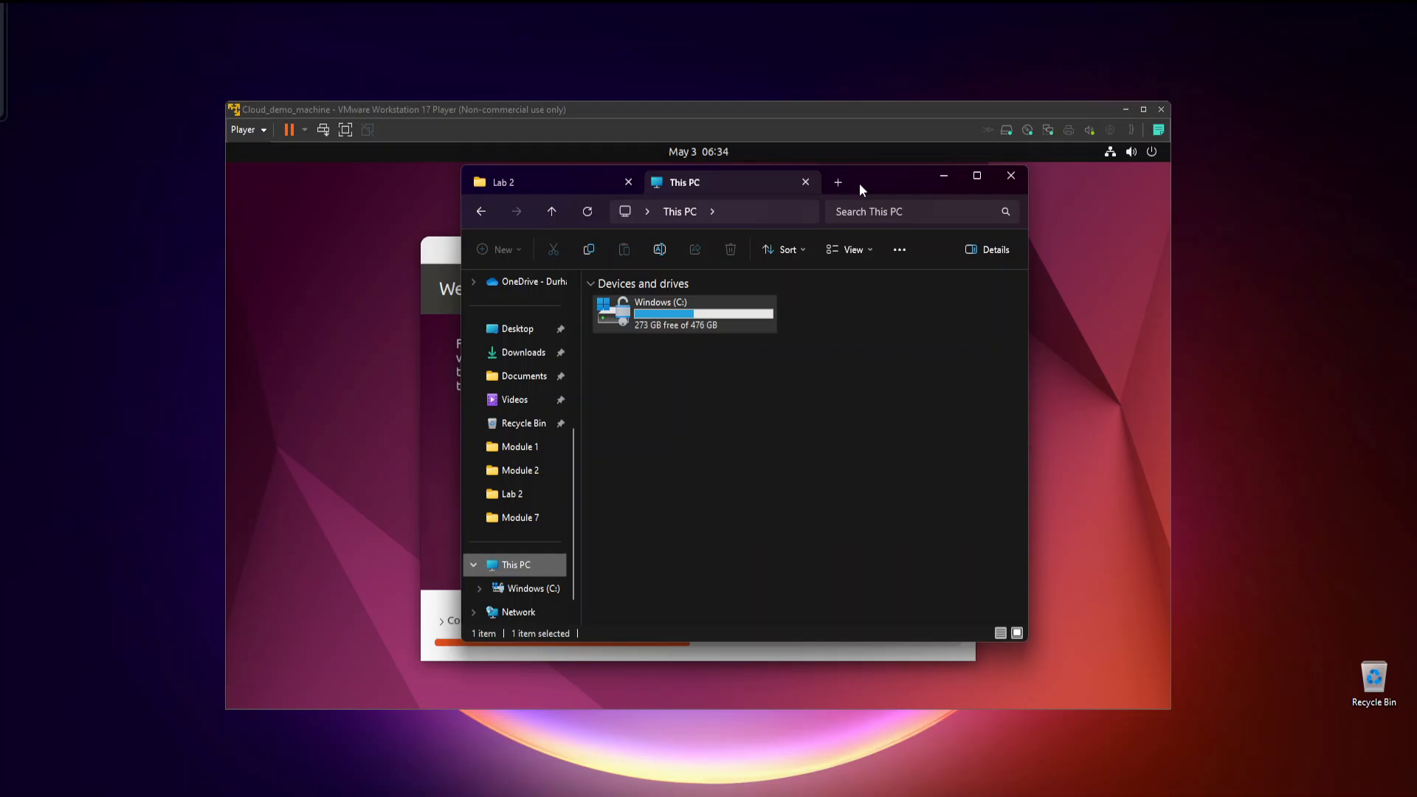
{"action": "mouse_move", "coordinate": [707, 333]}
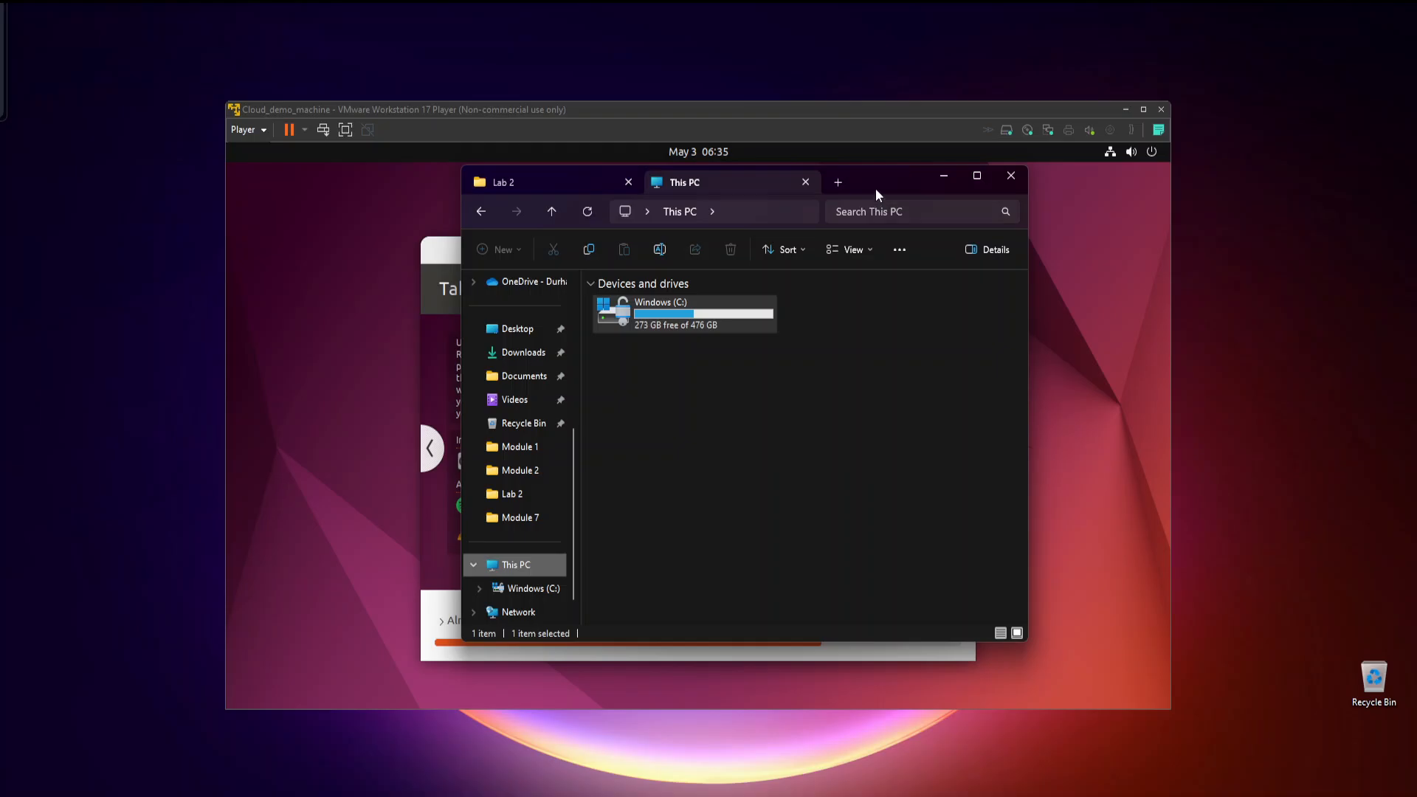
{"action": "left_click_drag", "start_coordinate": [895, 179], "coordinate": [891, 178]}
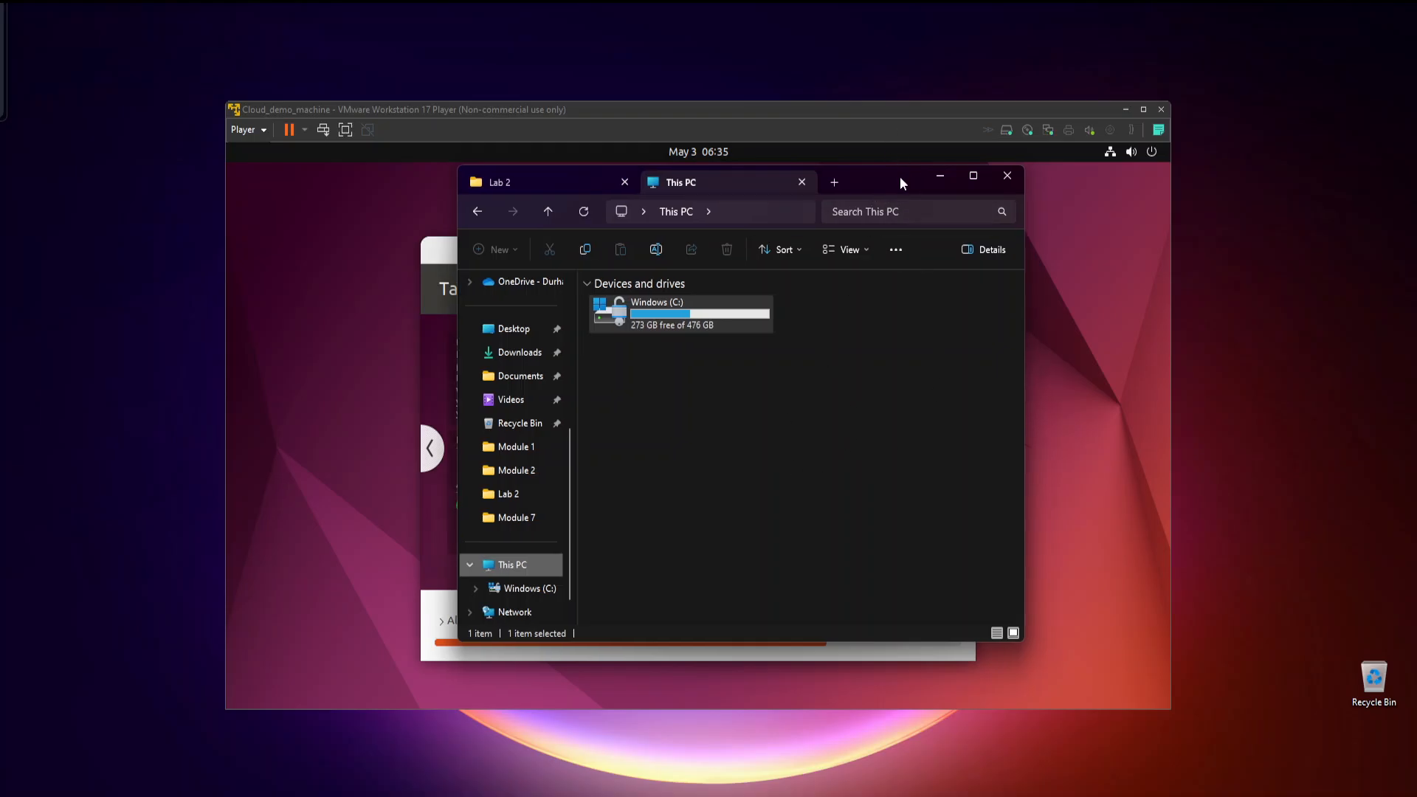
{"action": "left_click_drag", "start_coordinate": [901, 176], "coordinate": [0, 133]}
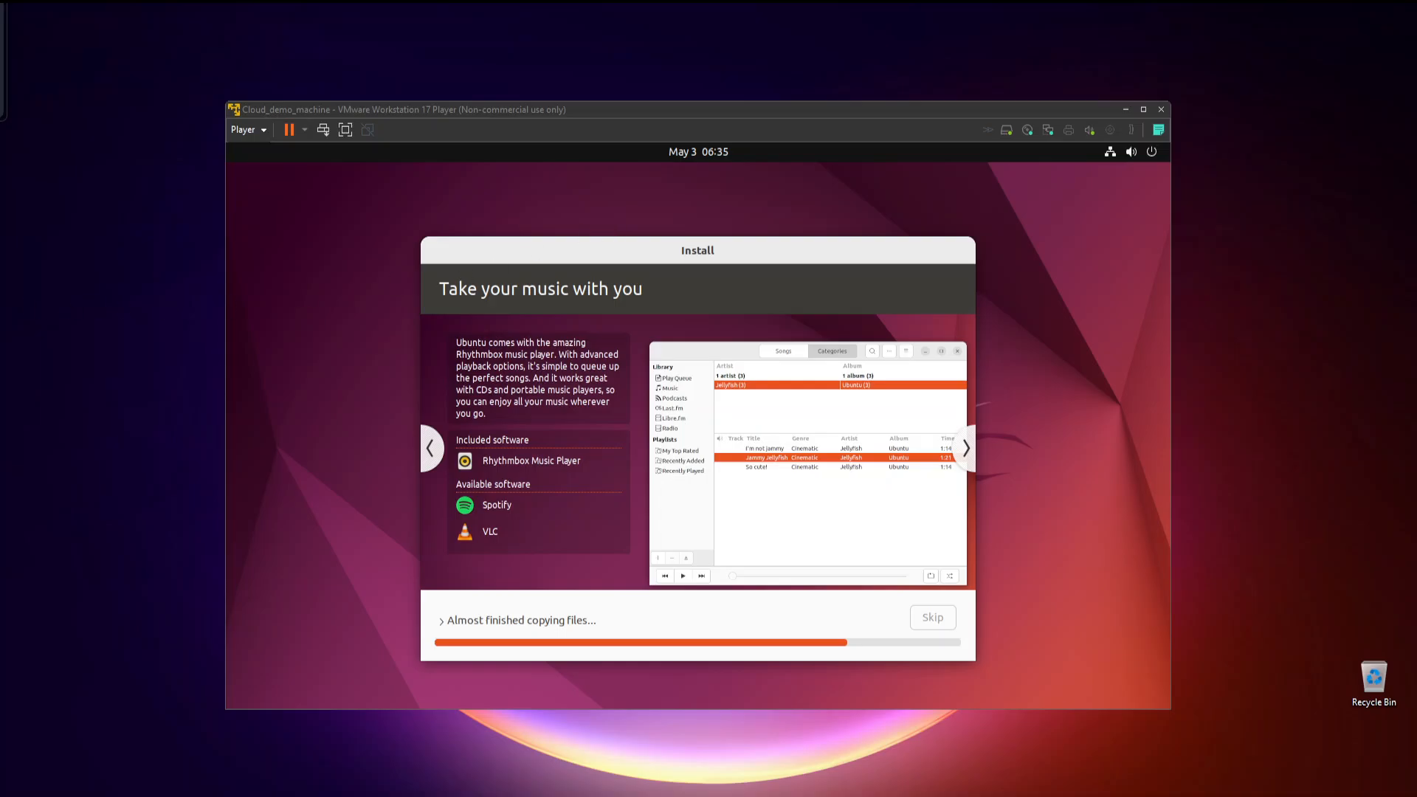
{"action": "left_click_drag", "start_coordinate": [0, 271], "coordinate": [918, 190]}
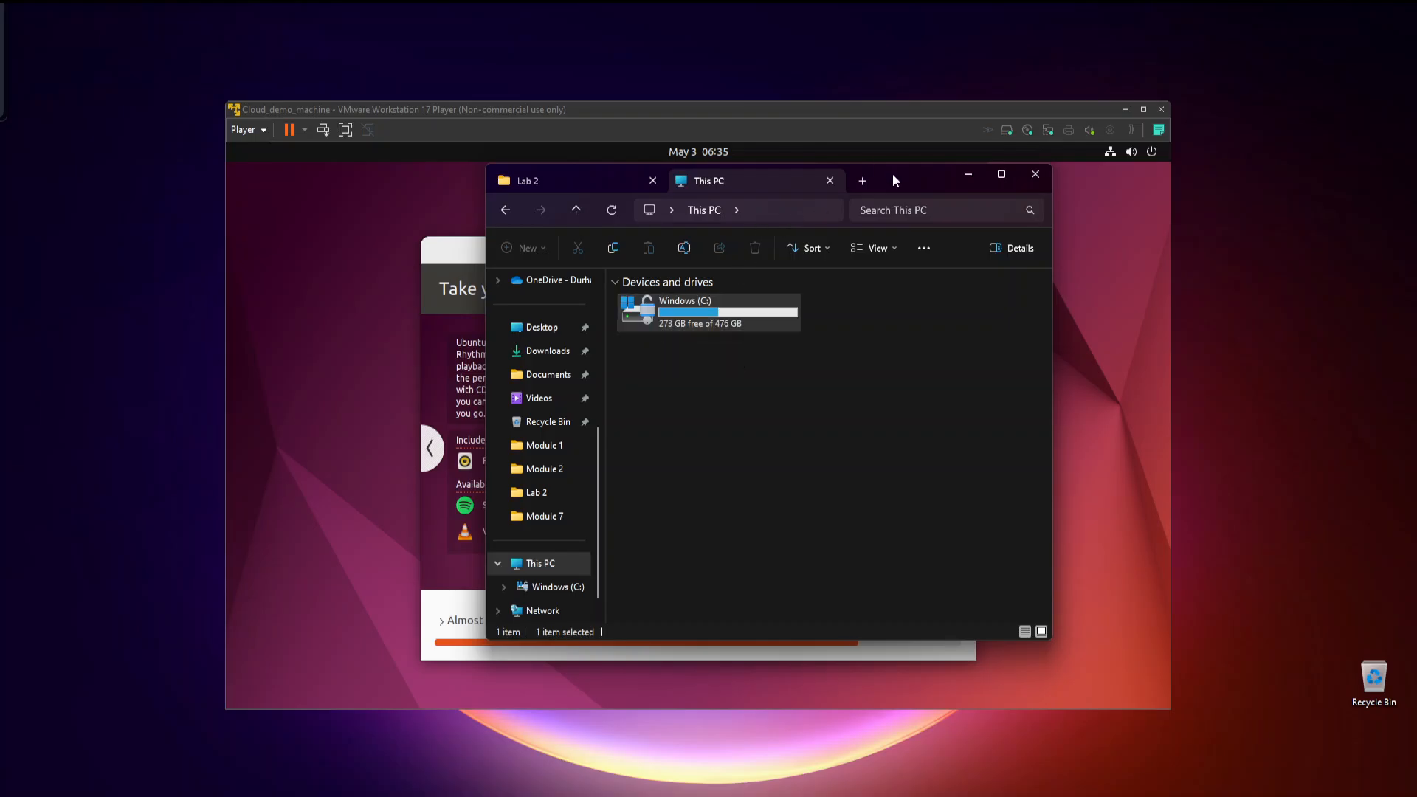
Move File Explorer off the virtual machine and examine the host's CPU and memory usage in Task Manager, closing it when done.
{"action": "left_click_drag", "start_coordinate": [893, 175], "coordinate": [0, 229]}
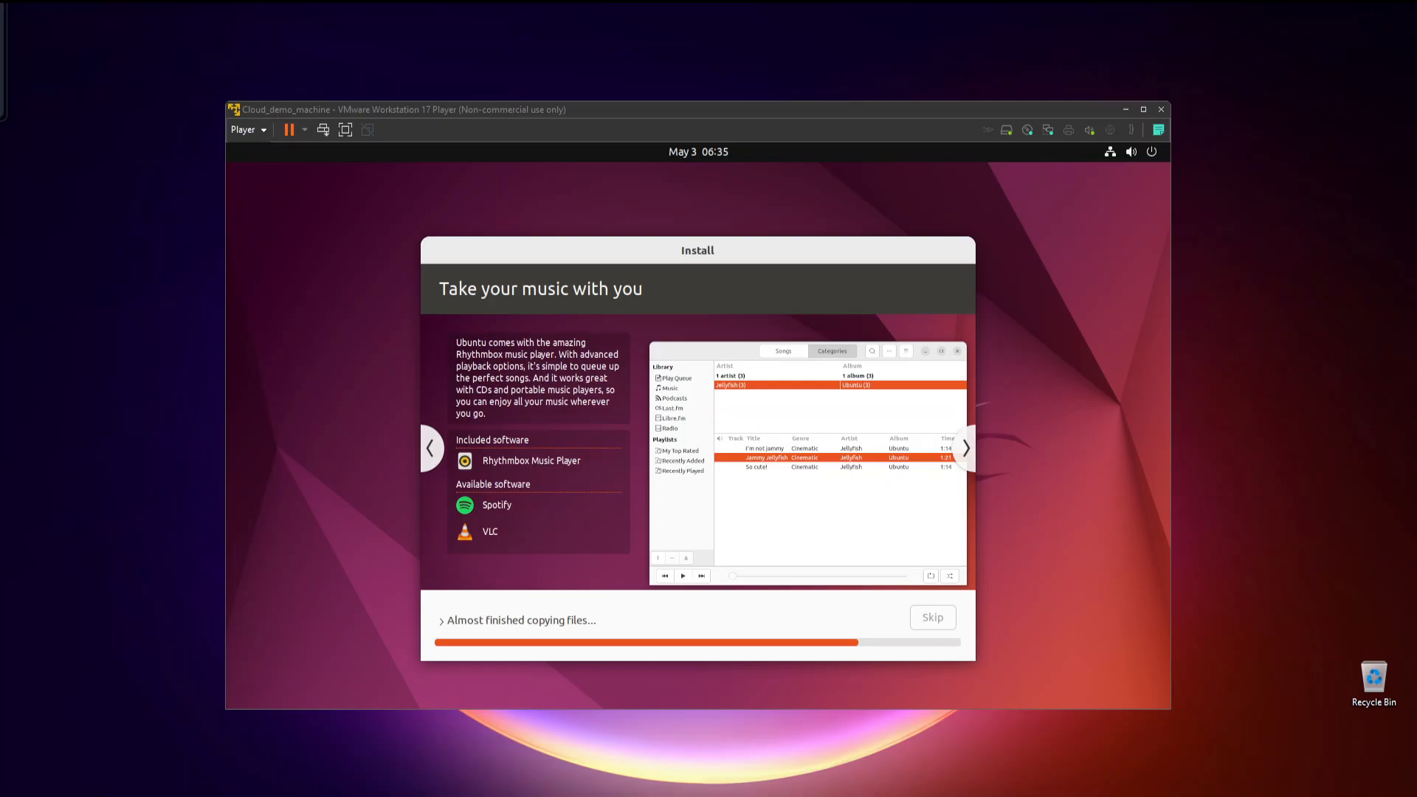
{"action": "key", "text": "alt+Tab"}
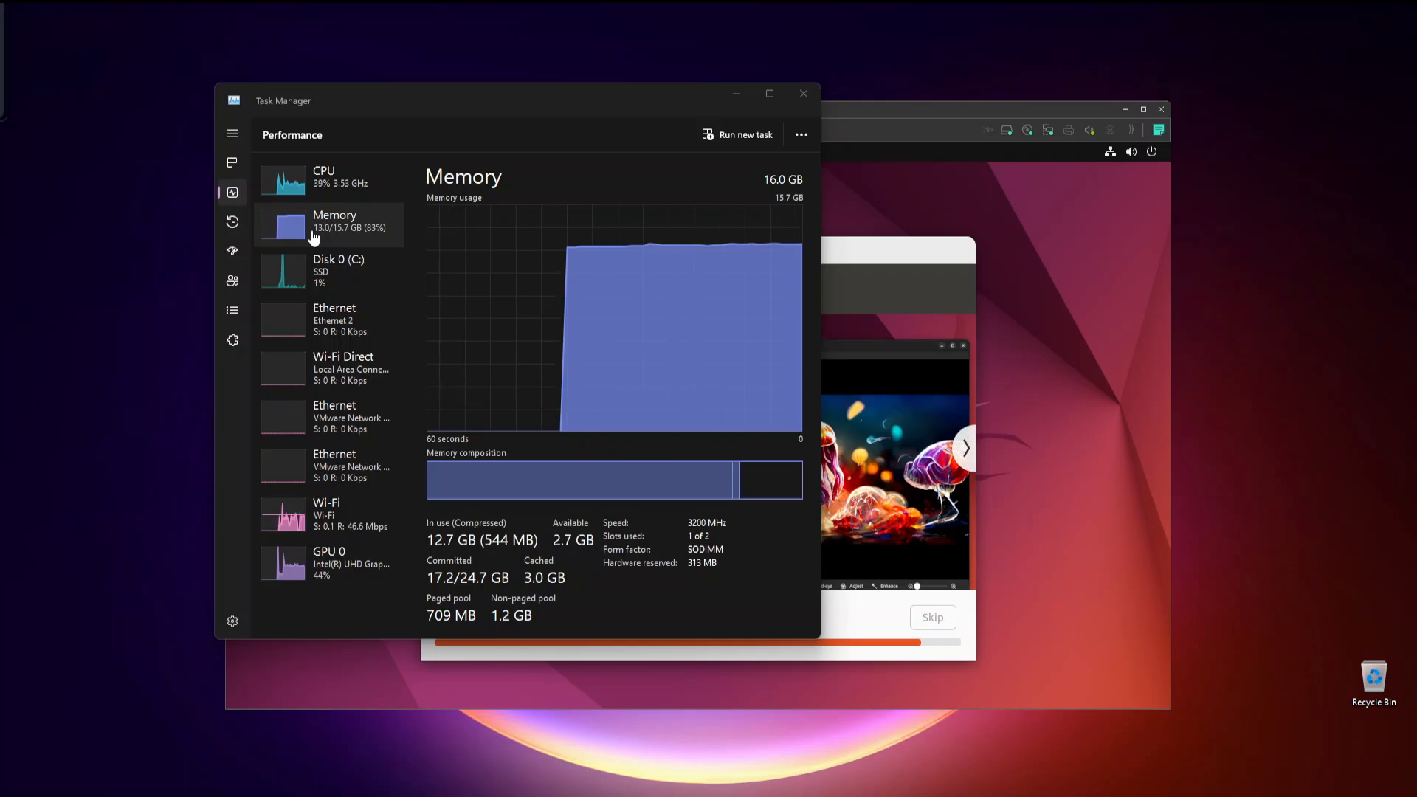
{"action": "left_click", "coordinate": [325, 194]}
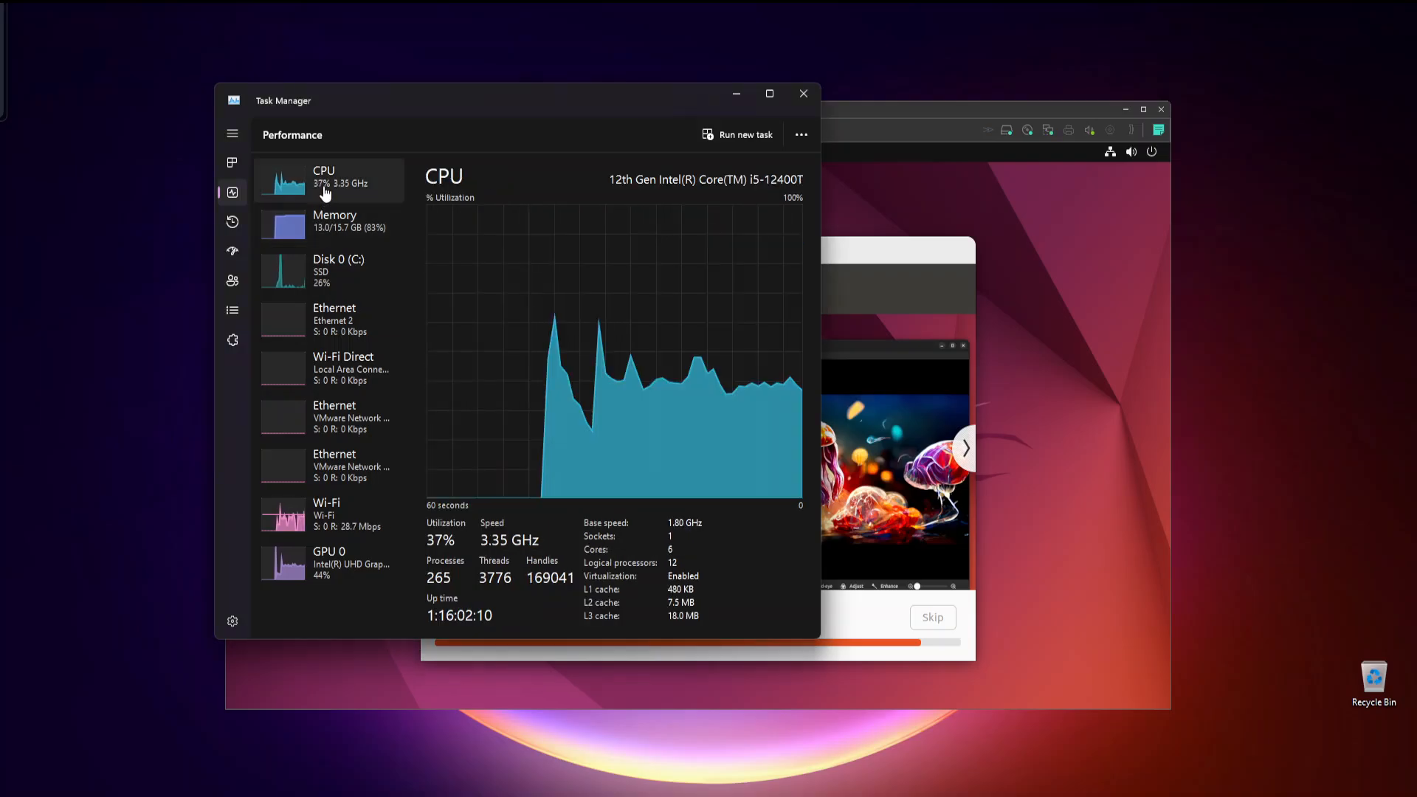
{"action": "left_click", "coordinate": [327, 235]}
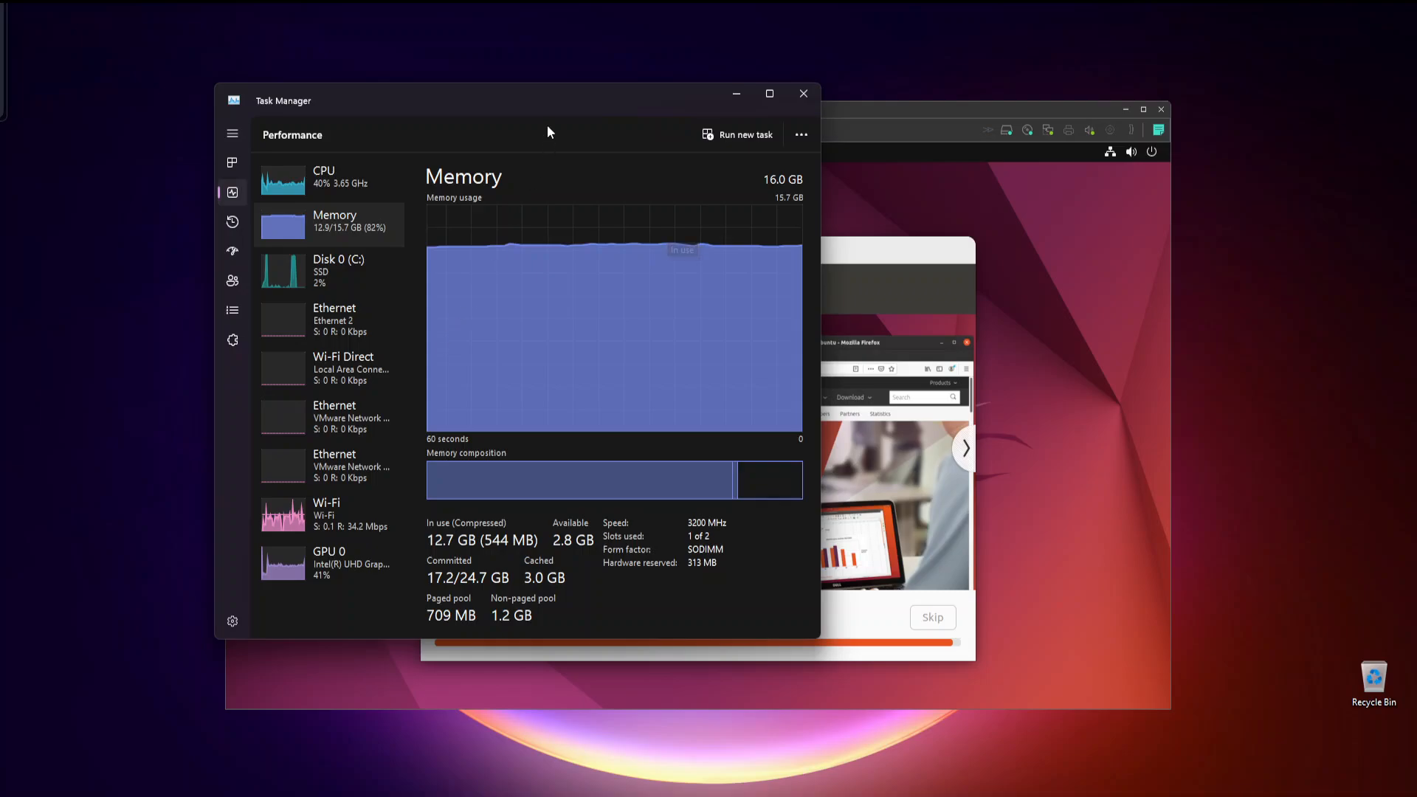
{"action": "left_click_drag", "start_coordinate": [544, 104], "coordinate": [574, 117]}
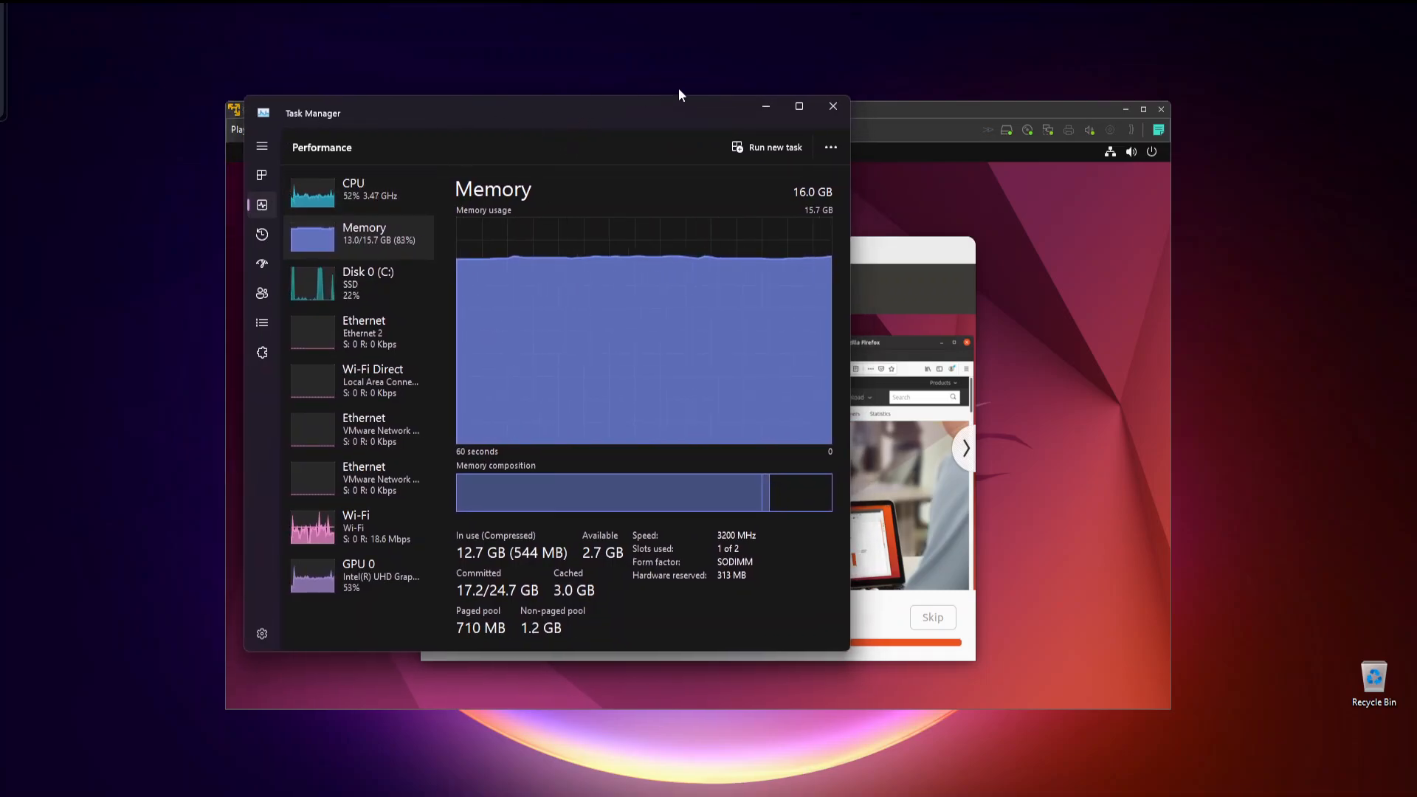
{"action": "left_click", "coordinate": [833, 105]}
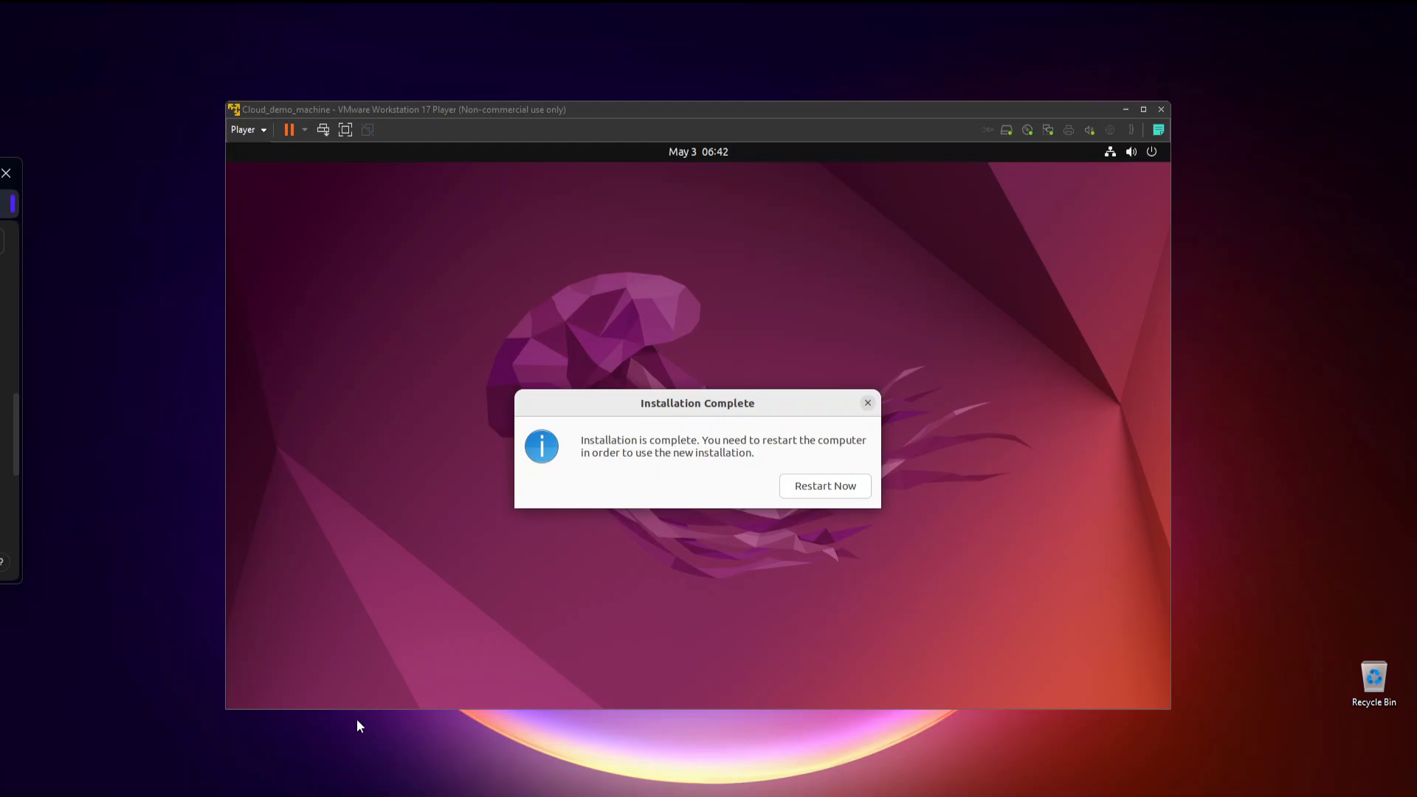
Restart the virtual machine to finish the Ubuntu installation, continuing past the request to remove the installation medium.
{"action": "left_click", "coordinate": [834, 488]}
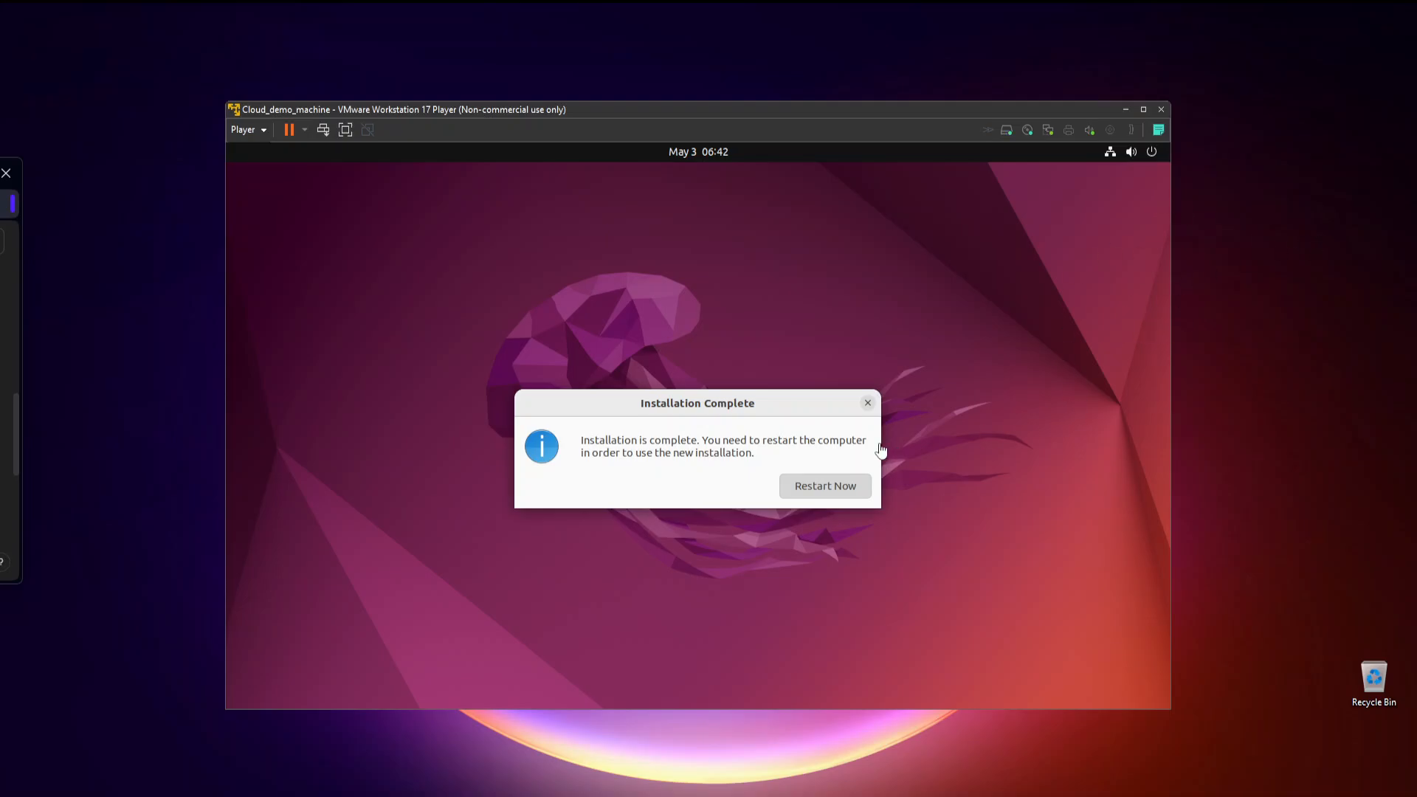
{"action": "left_click", "coordinate": [1263, 197]}
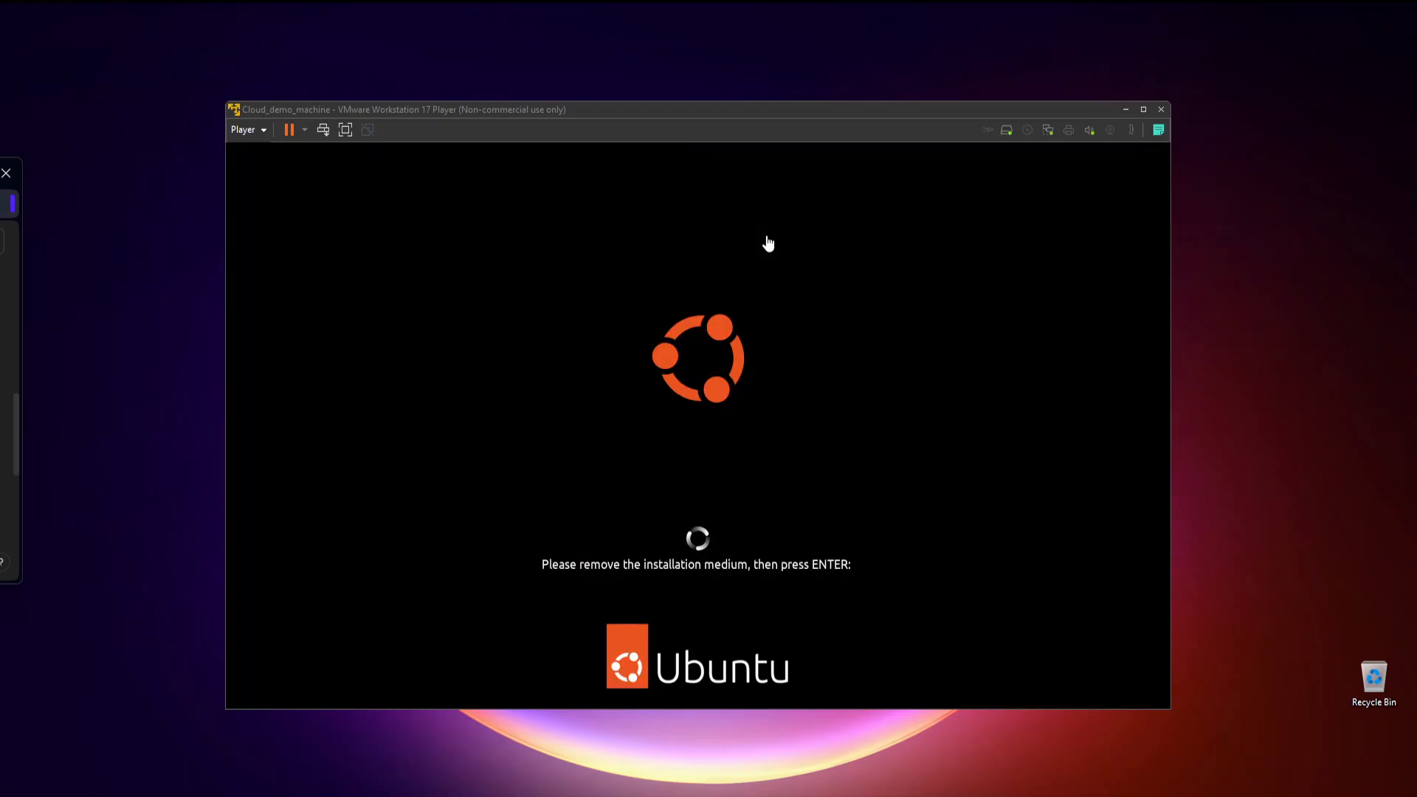
{"action": "left_click", "coordinate": [632, 402]}
{"action": "key", "text": "Return"}
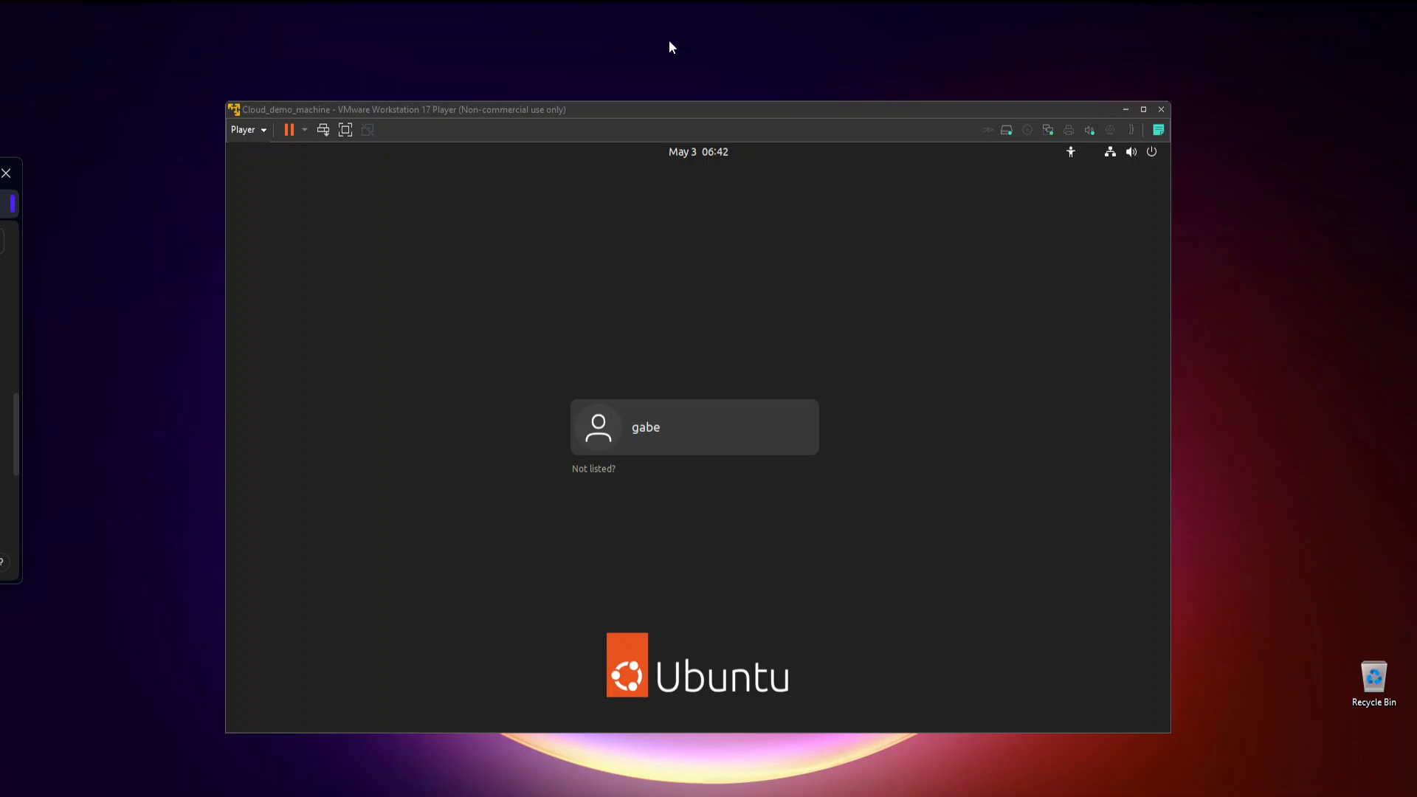
Log in to the newly installed Ubuntu with the listed user account by entering the account password.
{"action": "left_click", "coordinate": [692, 460]}
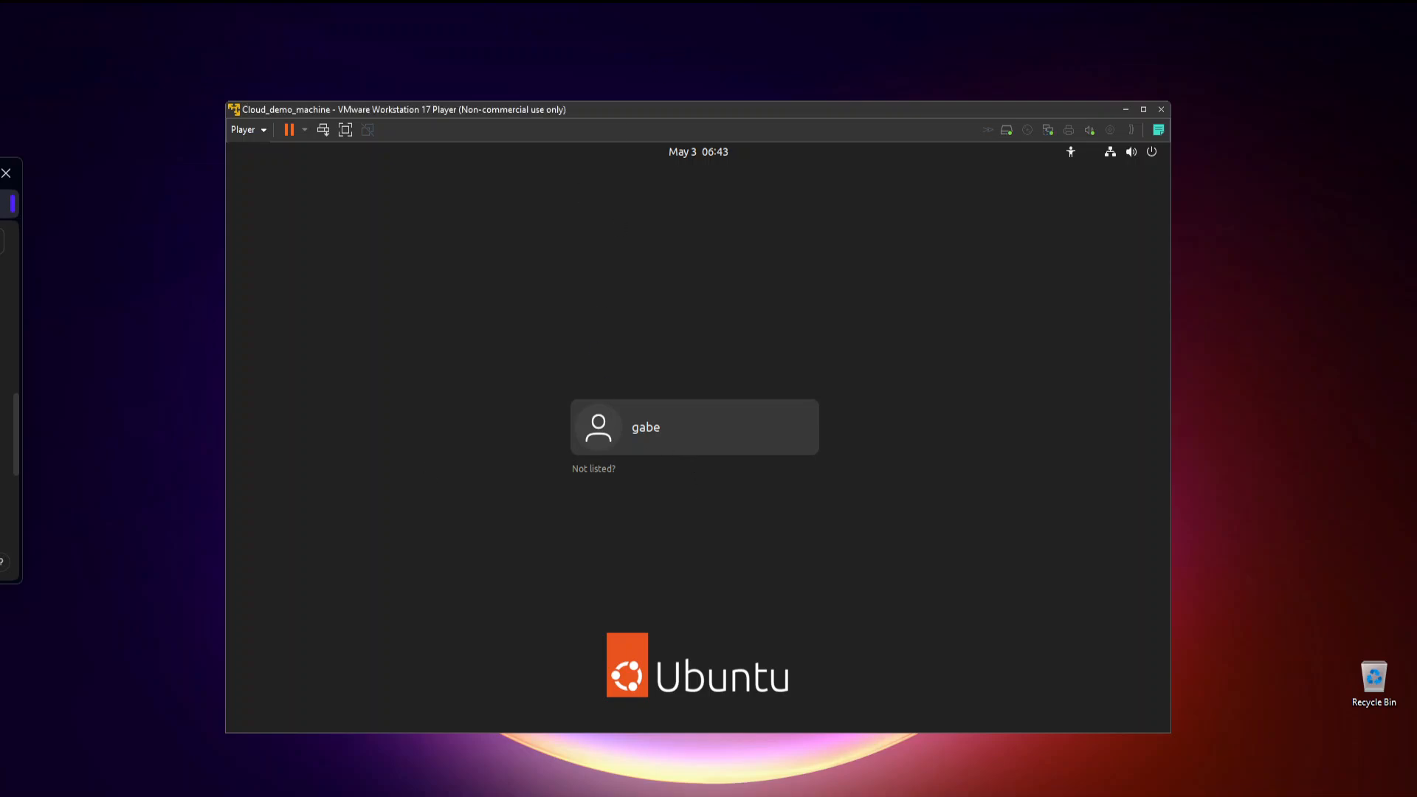
{"action": "left_click", "coordinate": [686, 428]}
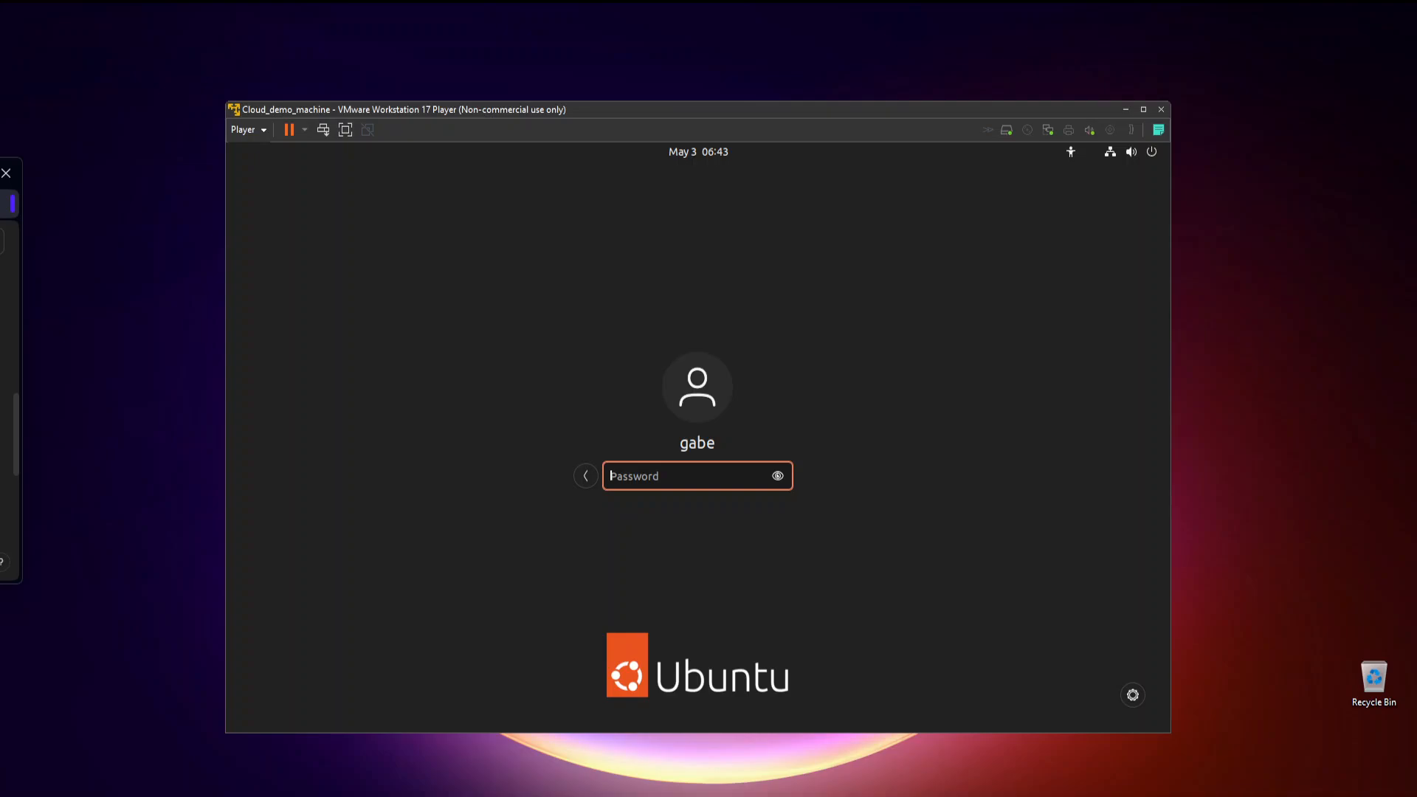
{"action": "type", "text": "*******"}
{"action": "key", "text": "Return"}
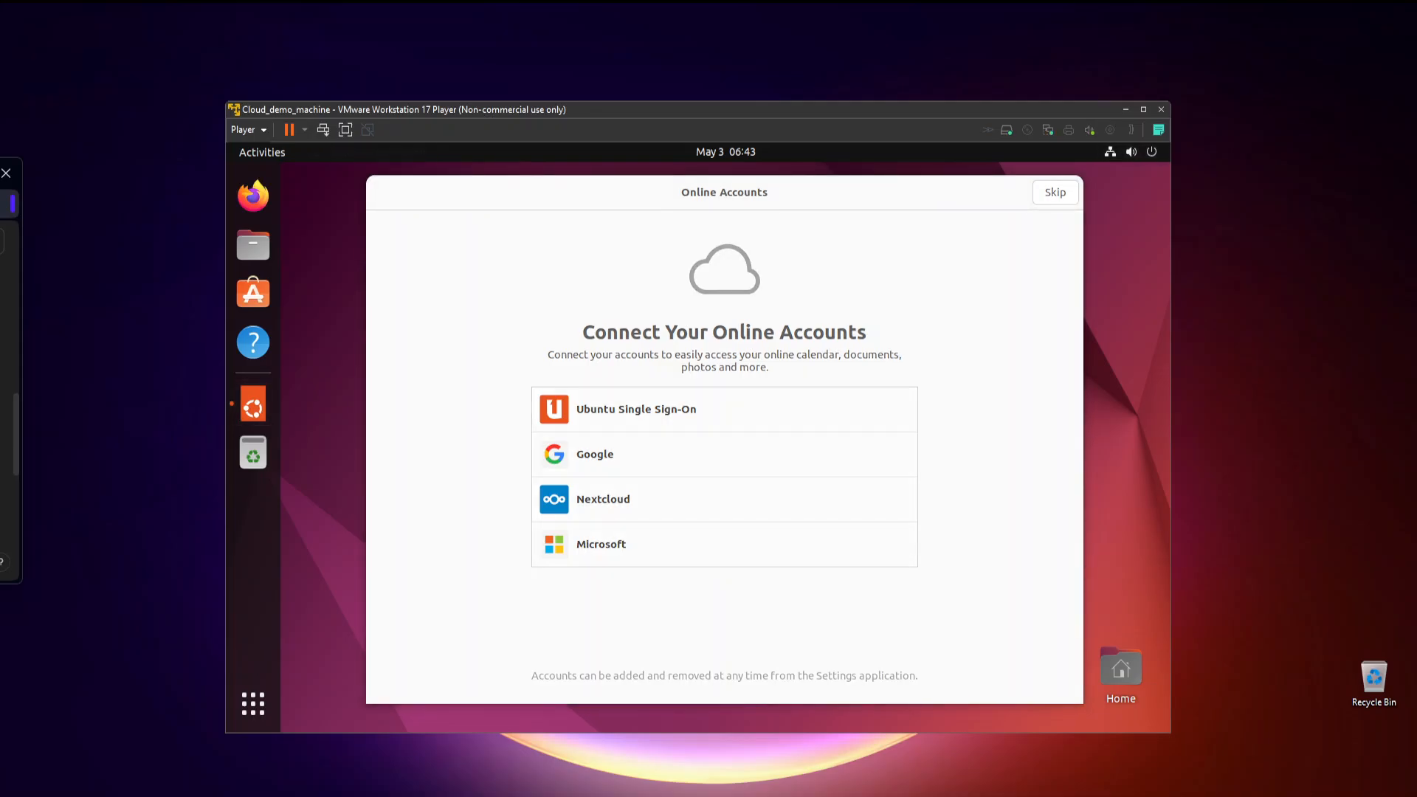
Complete the Ubuntu welcome setup without online accounts or Livepatch, choosing not to send system info and leaving Location Services off.
{"action": "left_click", "coordinate": [1055, 193]}
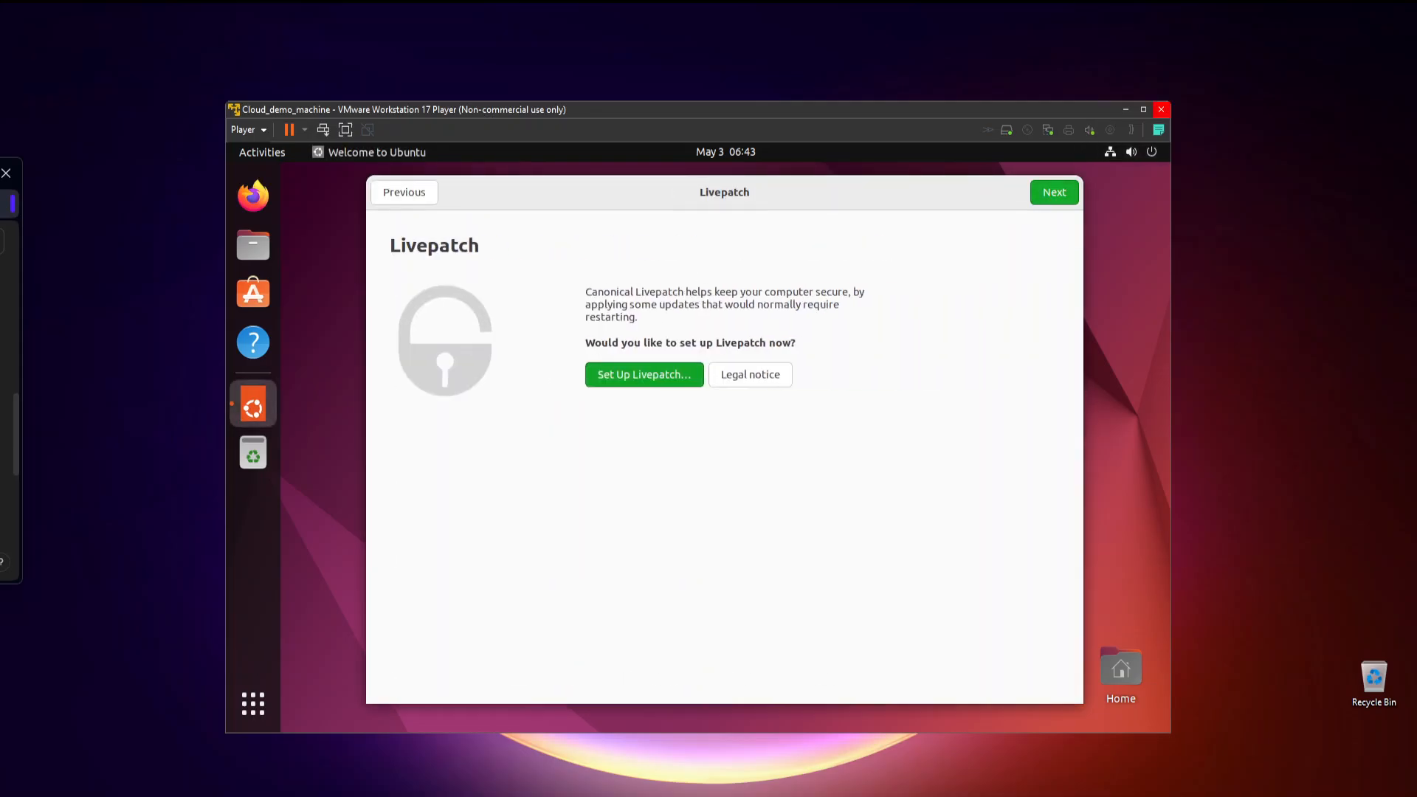
{"action": "left_click", "coordinate": [1054, 192]}
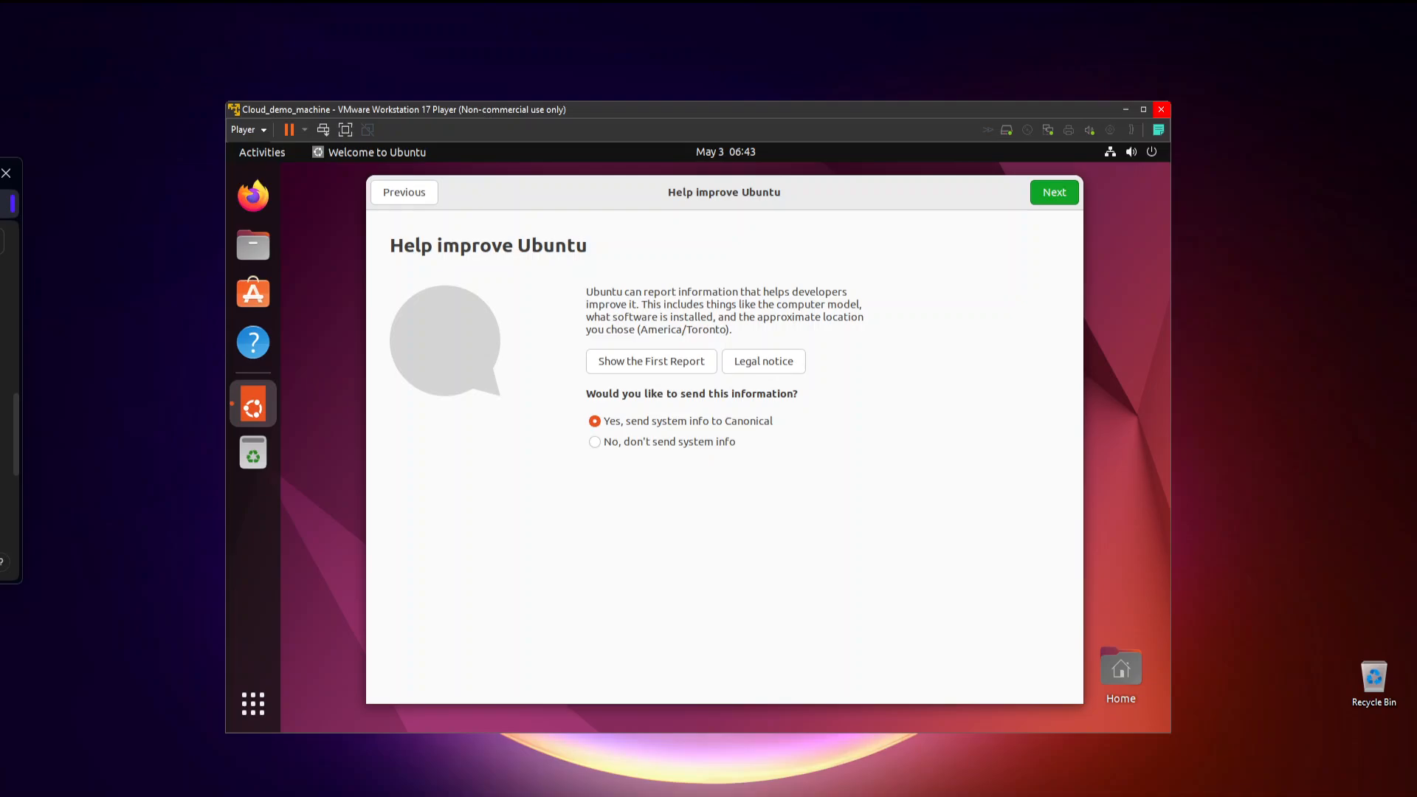
{"action": "left_click", "coordinate": [596, 443]}
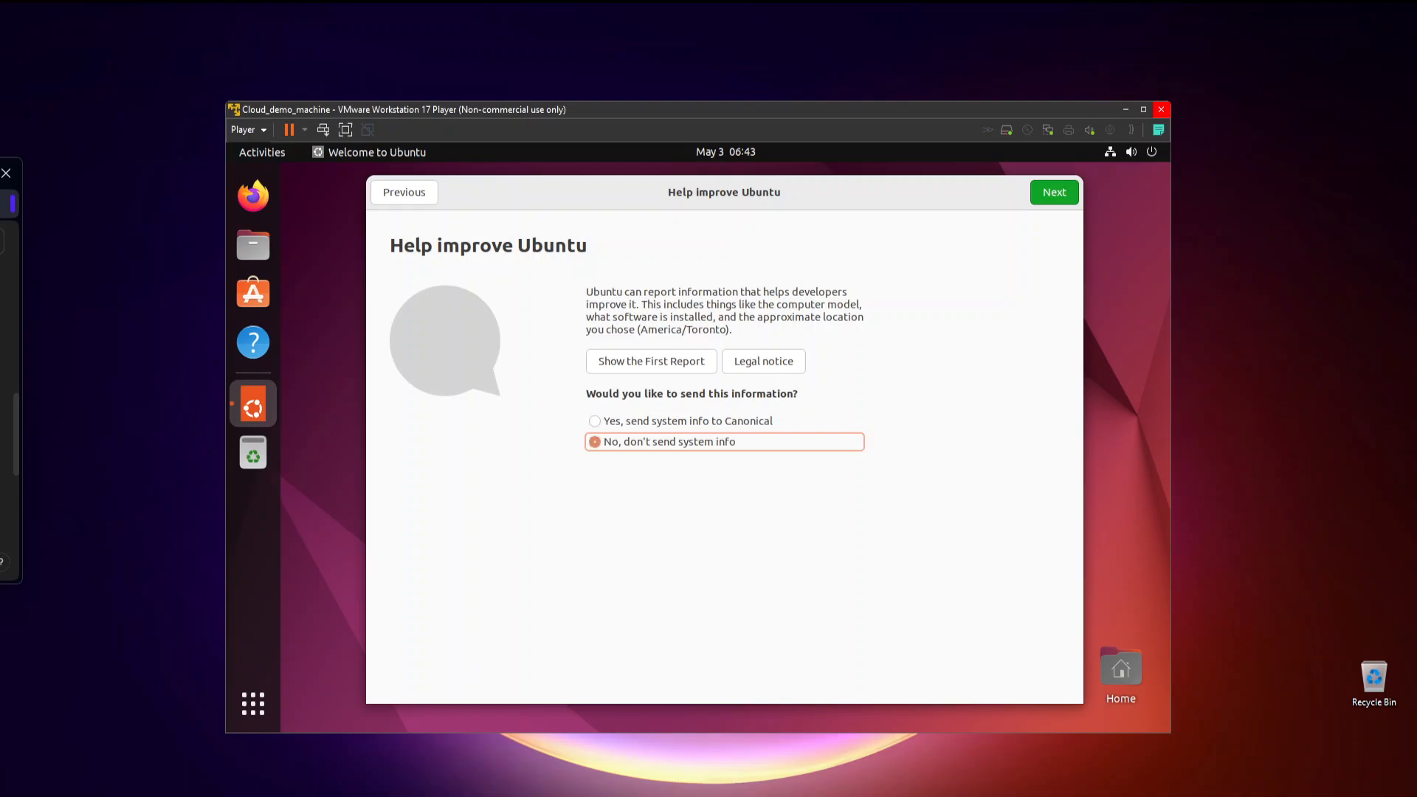
{"action": "left_click", "coordinate": [1054, 192]}
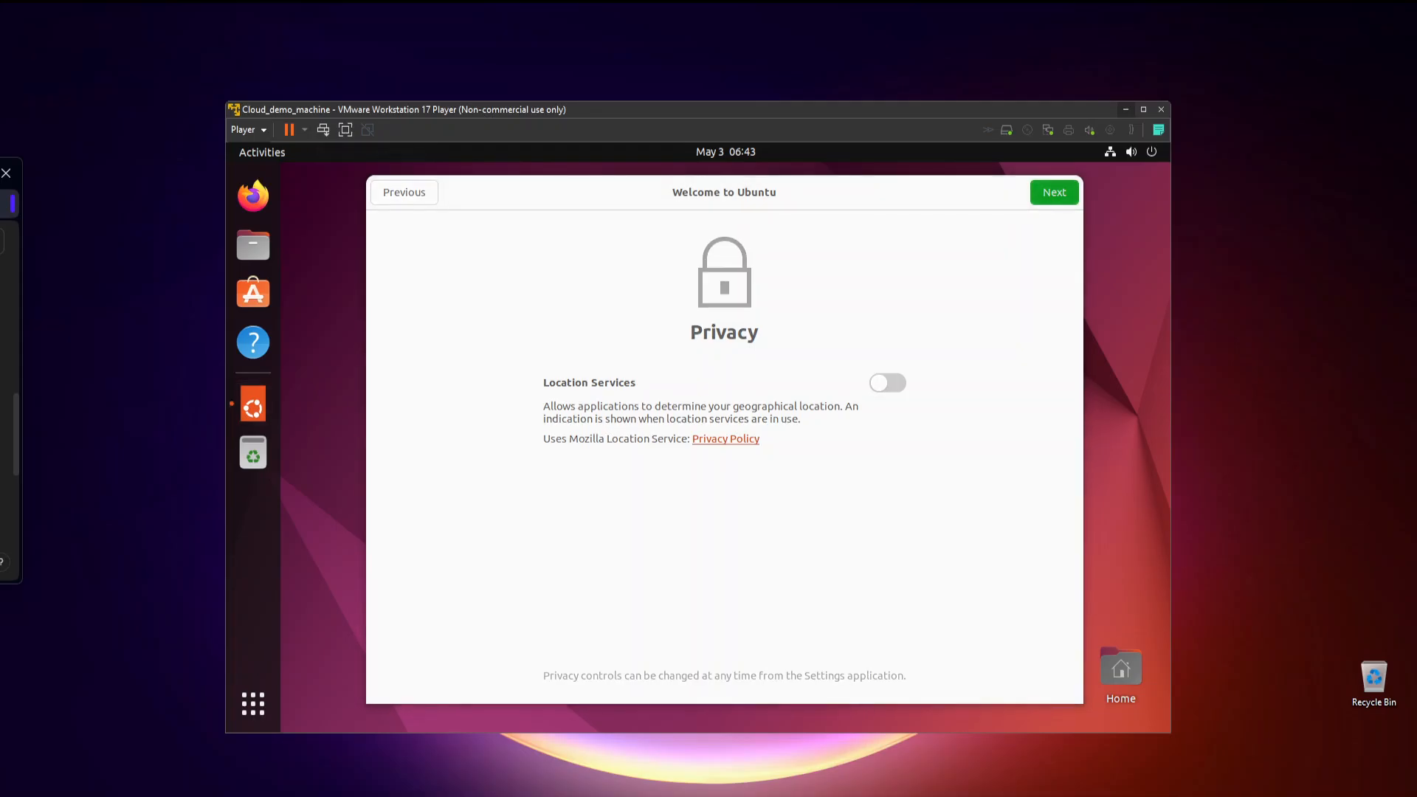
{"action": "left_click", "coordinate": [1057, 194]}
{"action": "left_click", "coordinate": [1054, 192]}
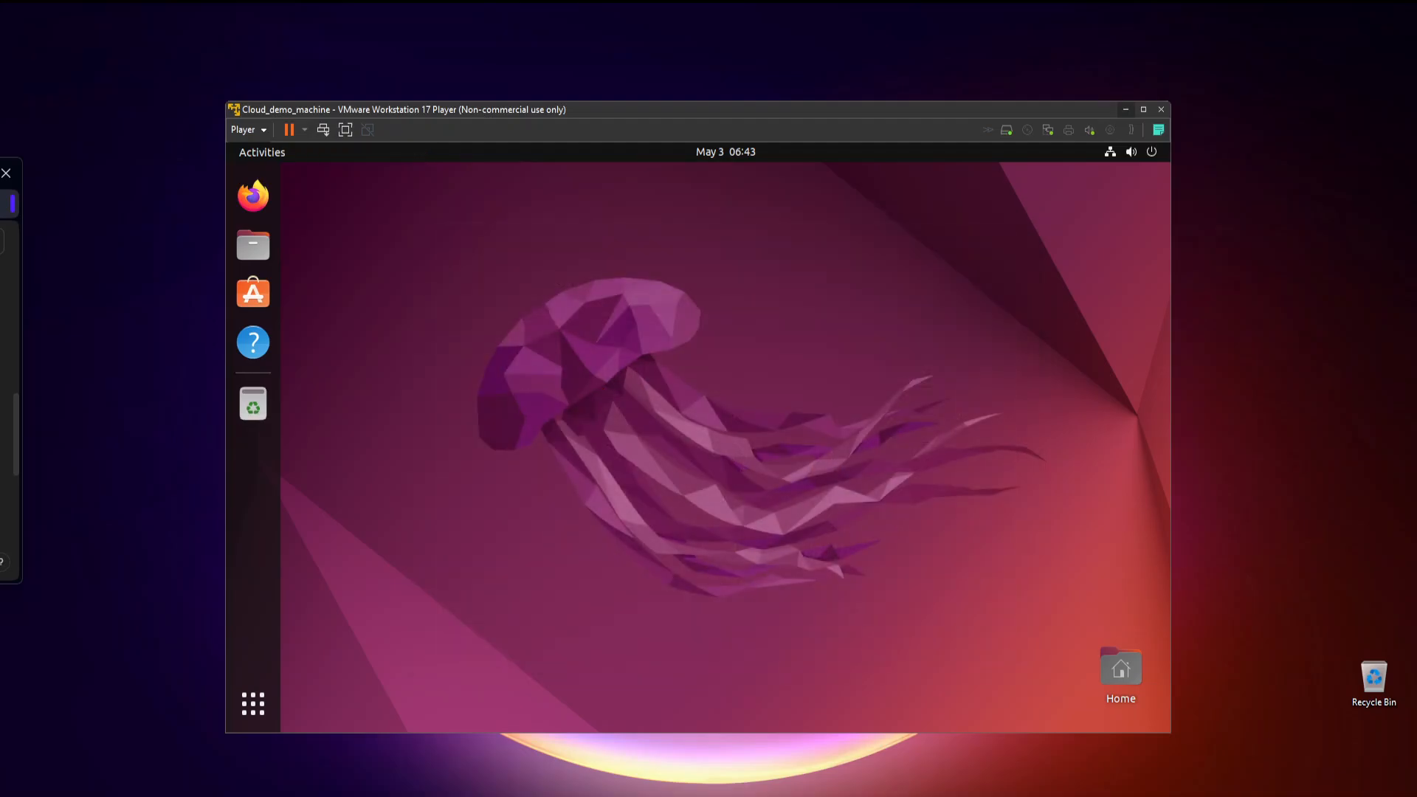
Open Firefox in Ubuntu and suspend the virtual machine with the browser still running.
{"action": "left_click", "coordinate": [259, 208]}
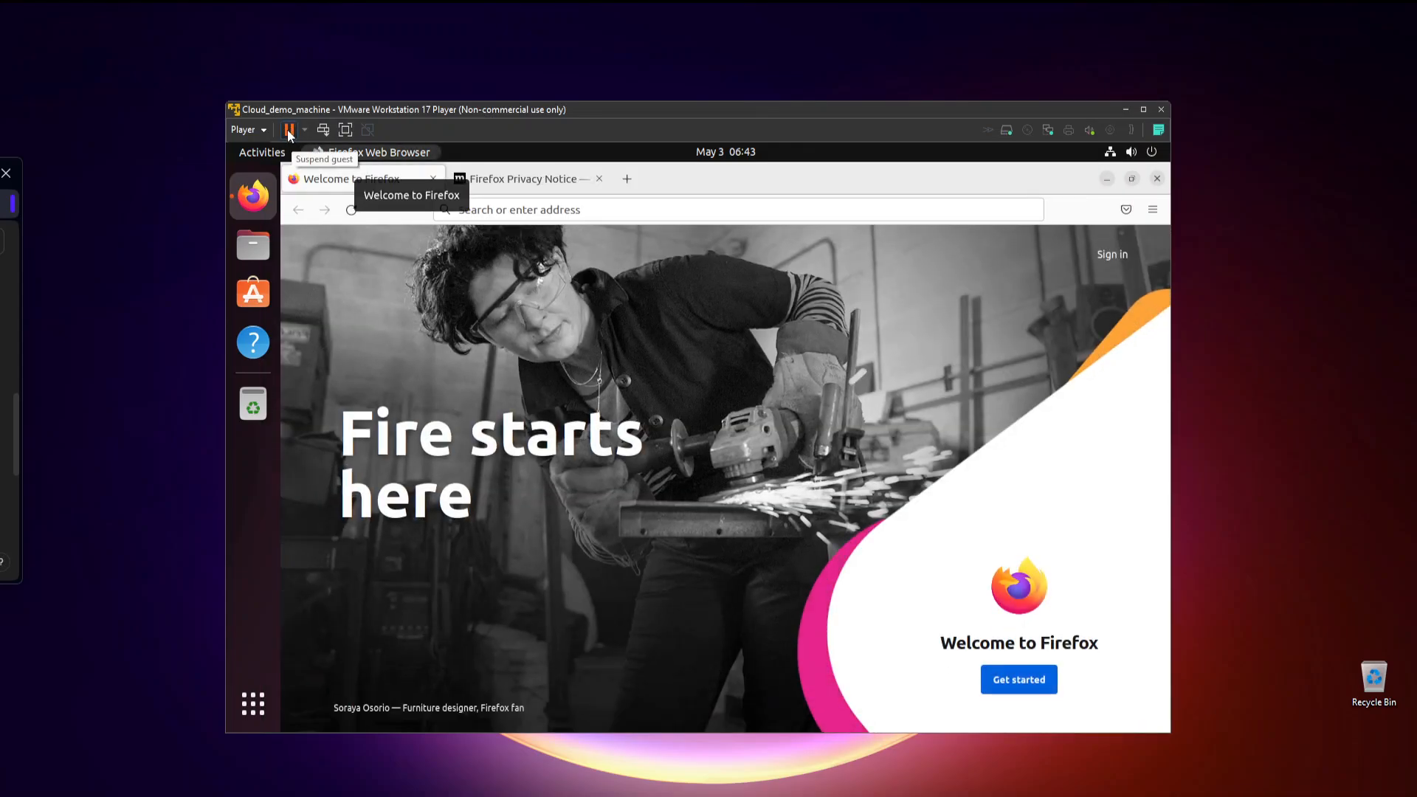
{"action": "left_click", "coordinate": [289, 131]}
{"action": "left_click", "coordinate": [725, 447]}
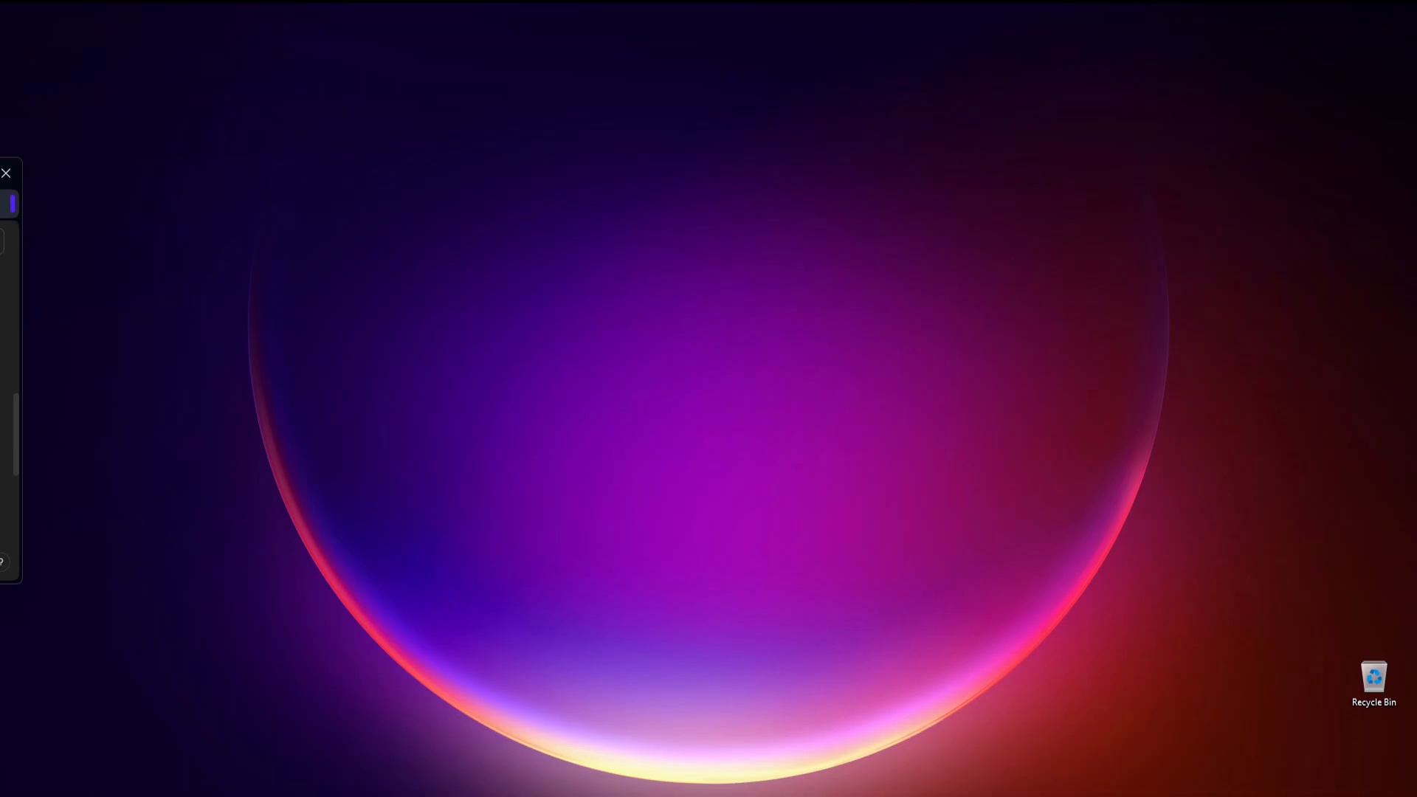
Resume the suspended Cloud_demo_machine and close its Firefox and Software Updater windows without installing the updates.
{"action": "left_click", "coordinate": [152, 158]}
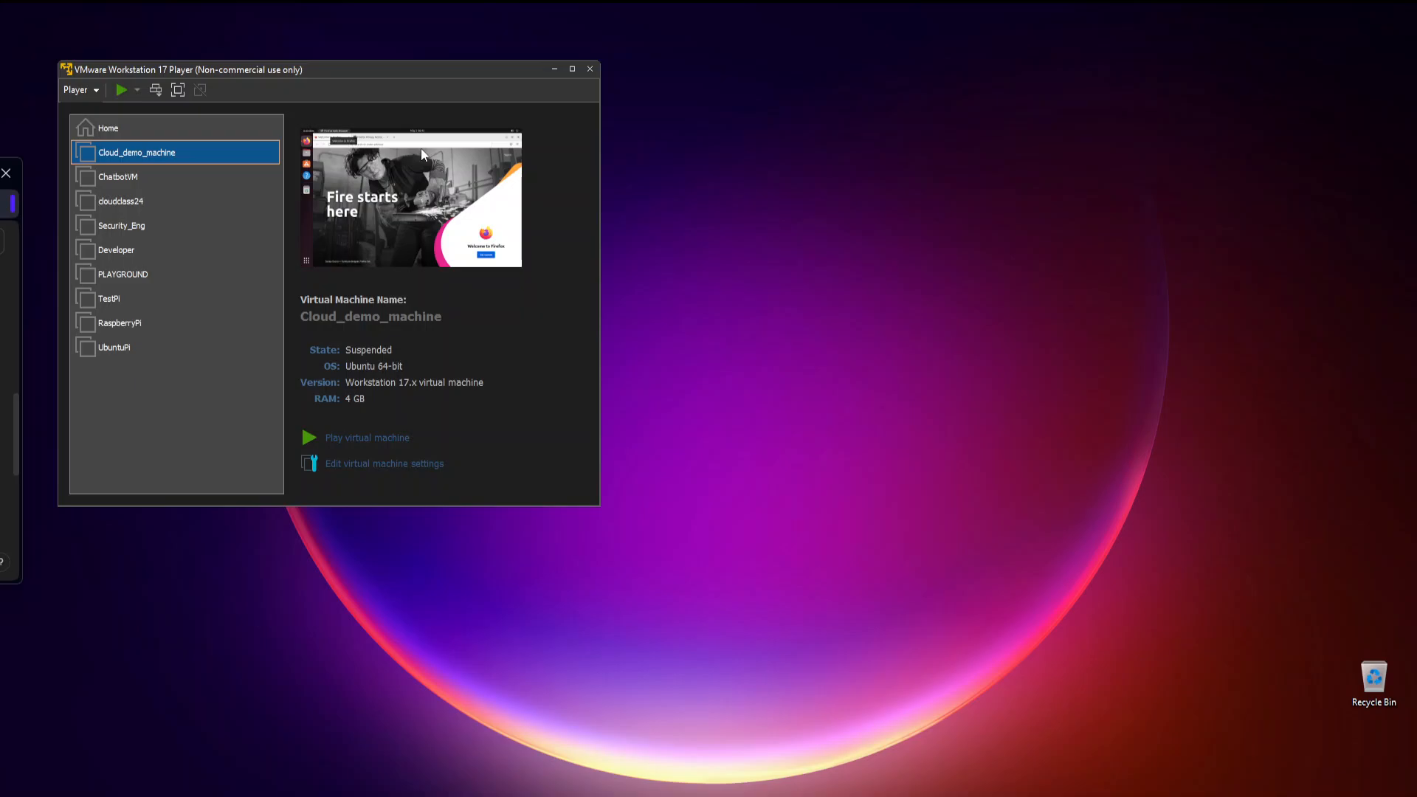
{"action": "left_click", "coordinate": [369, 439]}
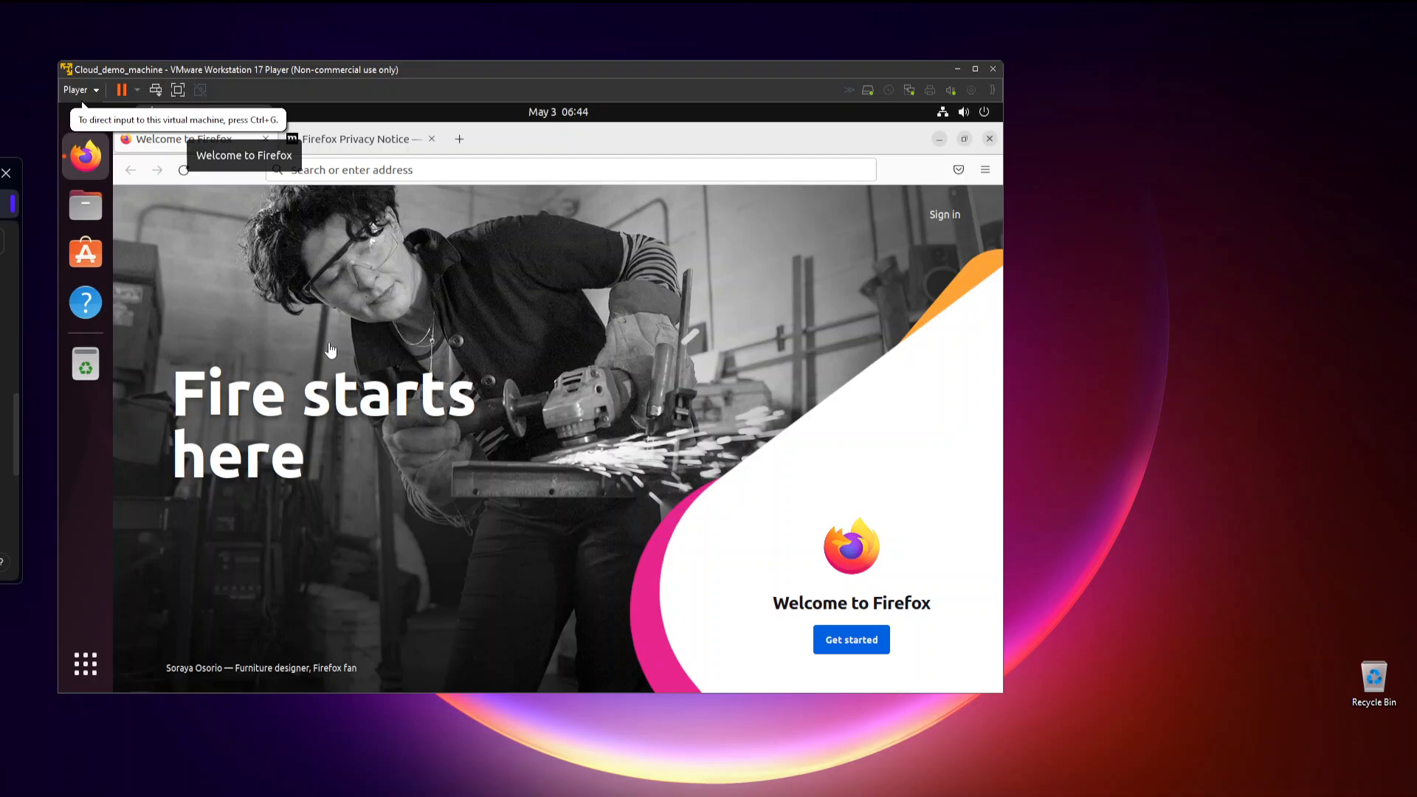
{"action": "left_click", "coordinate": [989, 140]}
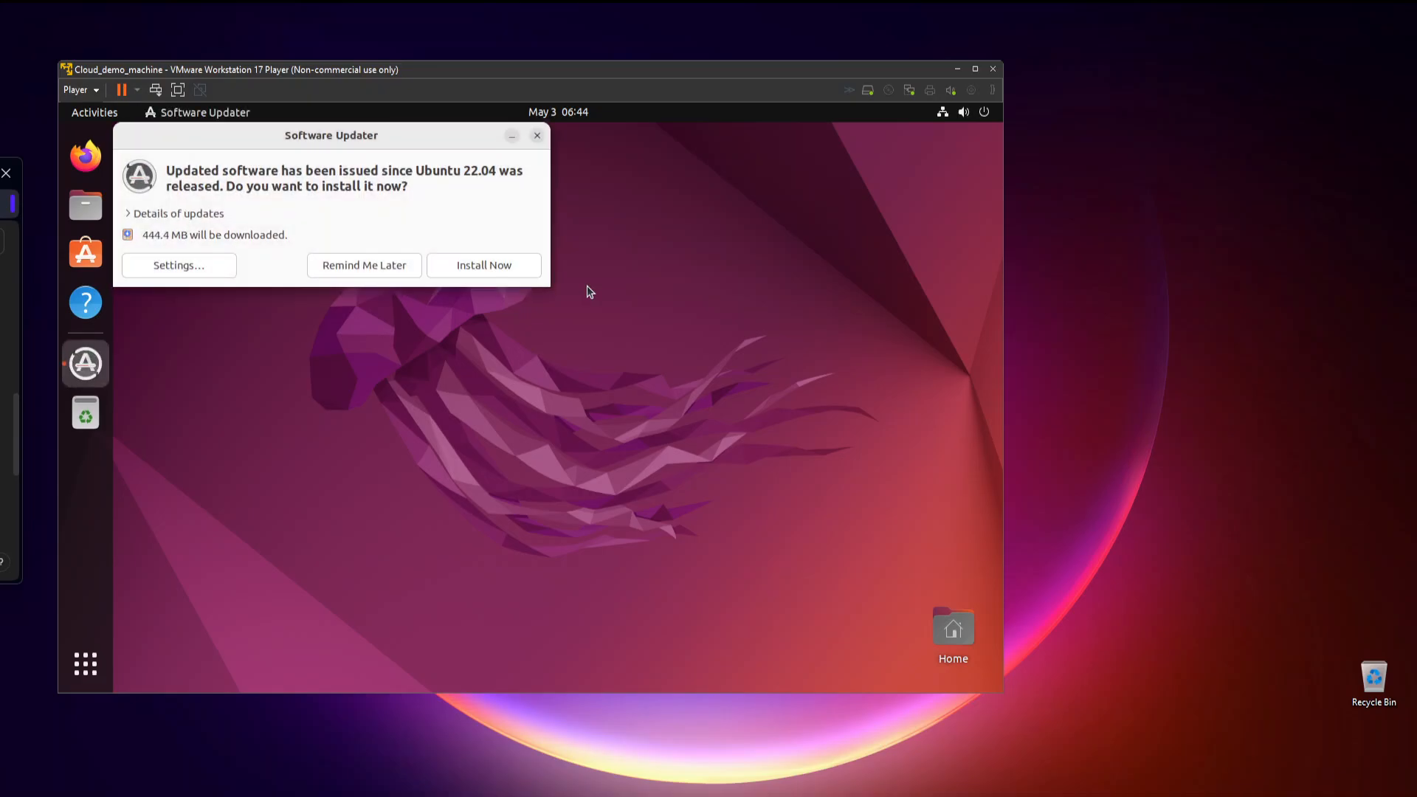
{"action": "left_click", "coordinate": [537, 135]}
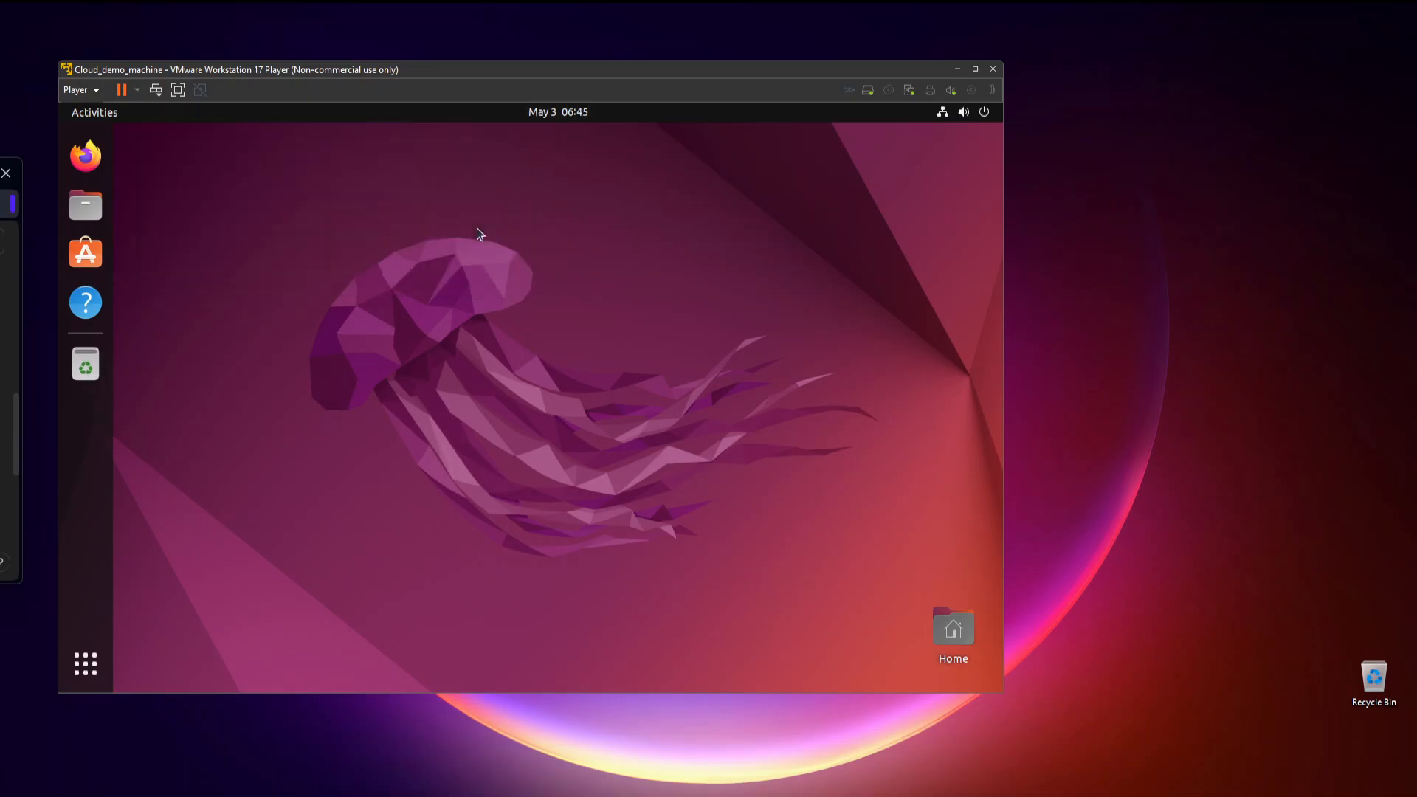